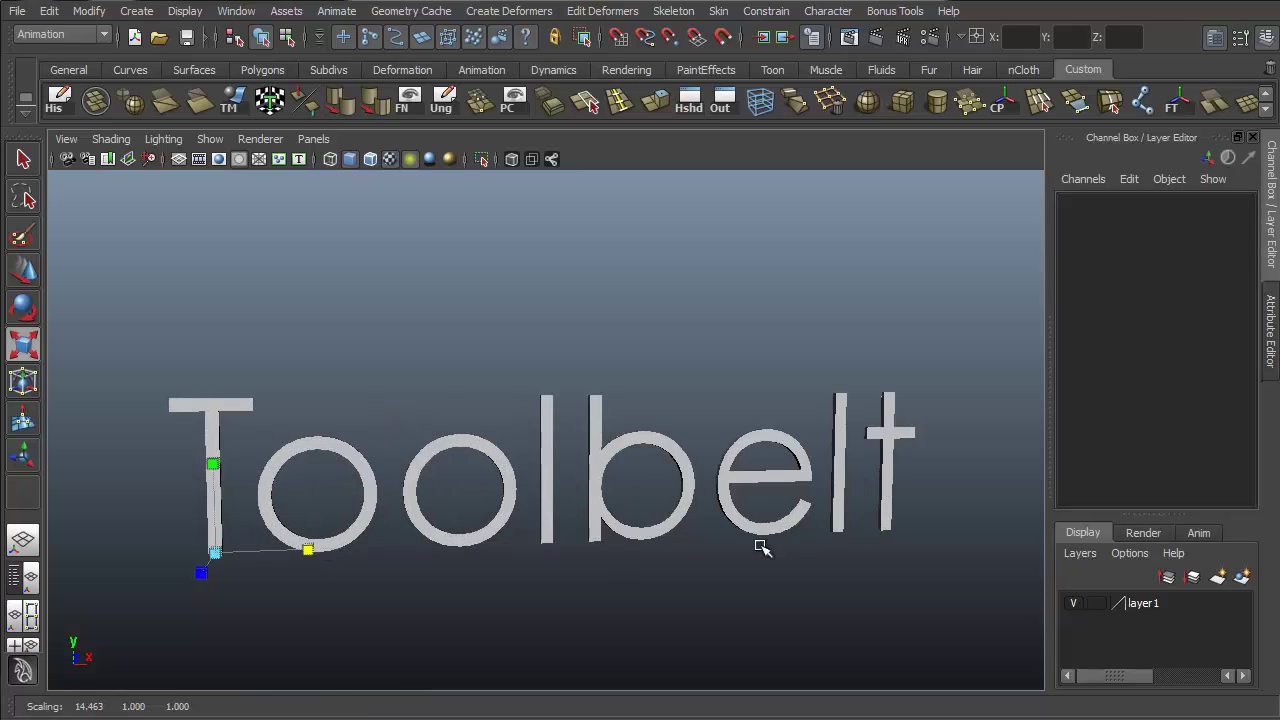
- Rotate and move the 3D word "Toolbelt" so that it sits beneath the word "Maya"
{"action": "key", "text": "e"}
{"action": "middle_click_drag", "start_coordinate": [612, 459], "coordinate": [717, 406], "text": "alt"}
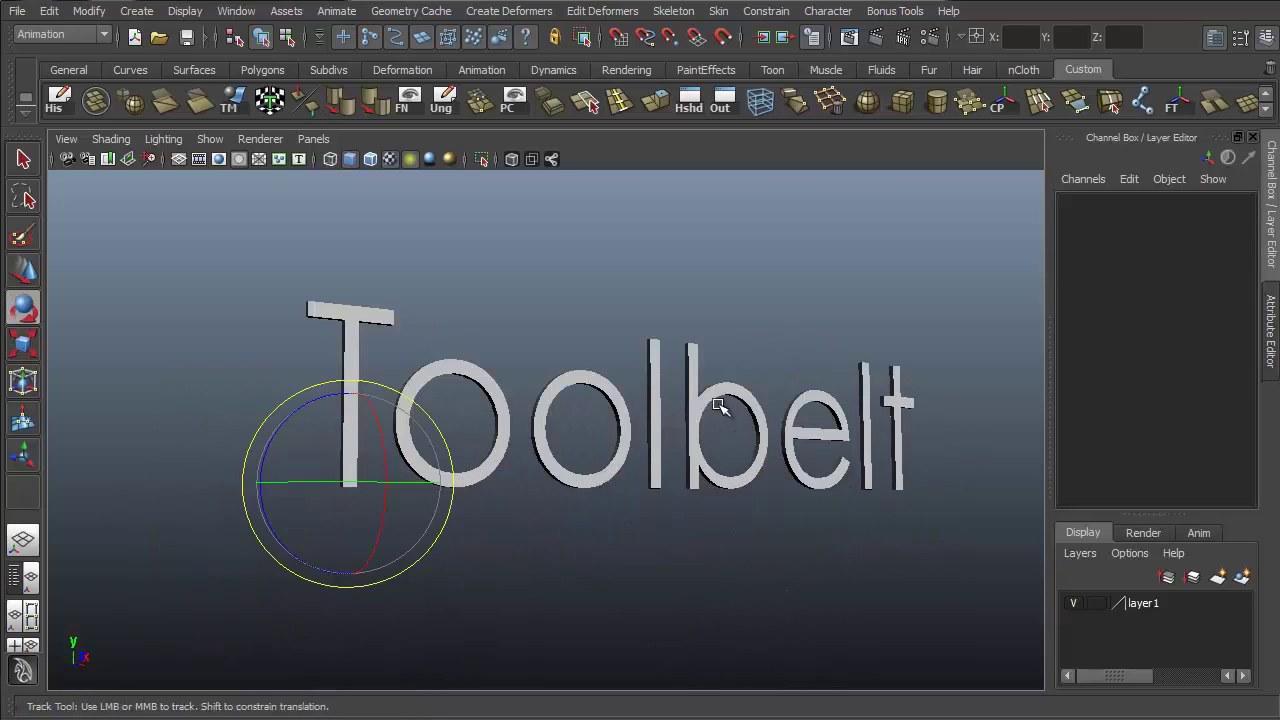
{"action": "left_click_drag", "start_coordinate": [715, 462], "coordinate": [478, 489], "text": "alt"}
{"action": "left_click_drag", "start_coordinate": [288, 538], "coordinate": [436, 376], "text": "alt"}
{"action": "key", "text": "w"}
{"action": "middle_click_drag", "start_coordinate": [550, 337], "coordinate": [531, 407], "text": "alt"}
- Adjust the text pivot and position the small word "the" above the M of "Maya" to finish the title layout
{"action": "key", "text": "Insert"}
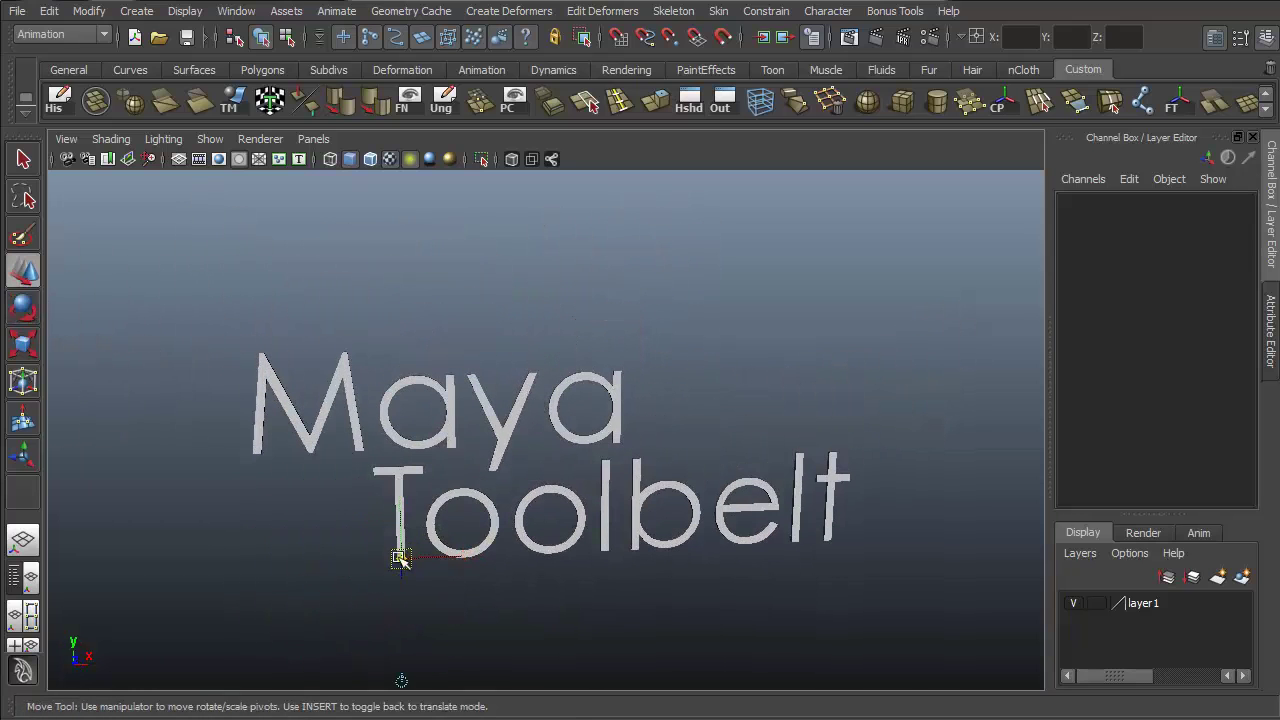
{"action": "left_click_drag", "start_coordinate": [400, 556], "coordinate": [305, 370]}
{"action": "key", "text": "Insert"}
{"action": "left_click_drag", "start_coordinate": [302, 306], "coordinate": [318, 172]}
{"action": "key", "text": "q"}
{"action": "left_click_drag", "start_coordinate": [818, 403], "coordinate": [763, 463], "text": "alt"}
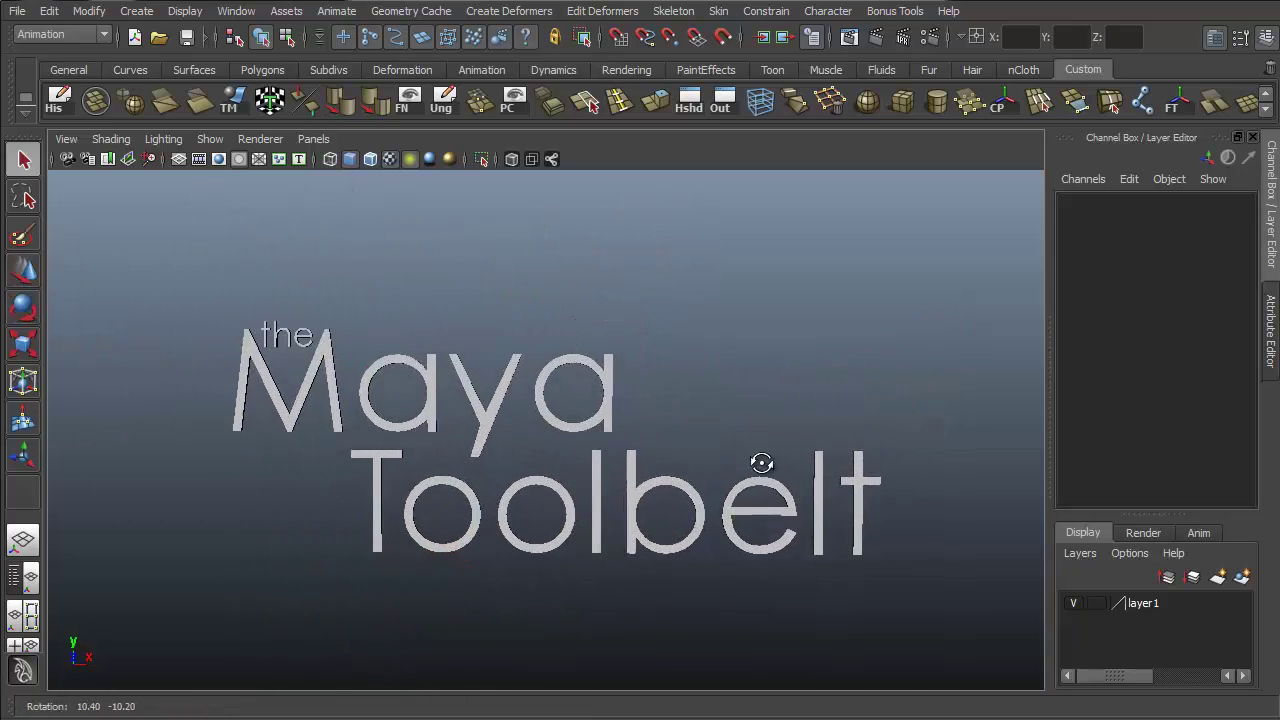
{"action": "right_click_drag", "start_coordinate": [763, 463], "coordinate": [836, 428], "text": "alt"}
{"action": "left_click_drag", "start_coordinate": [839, 432], "coordinate": [845, 378], "text": "alt"}
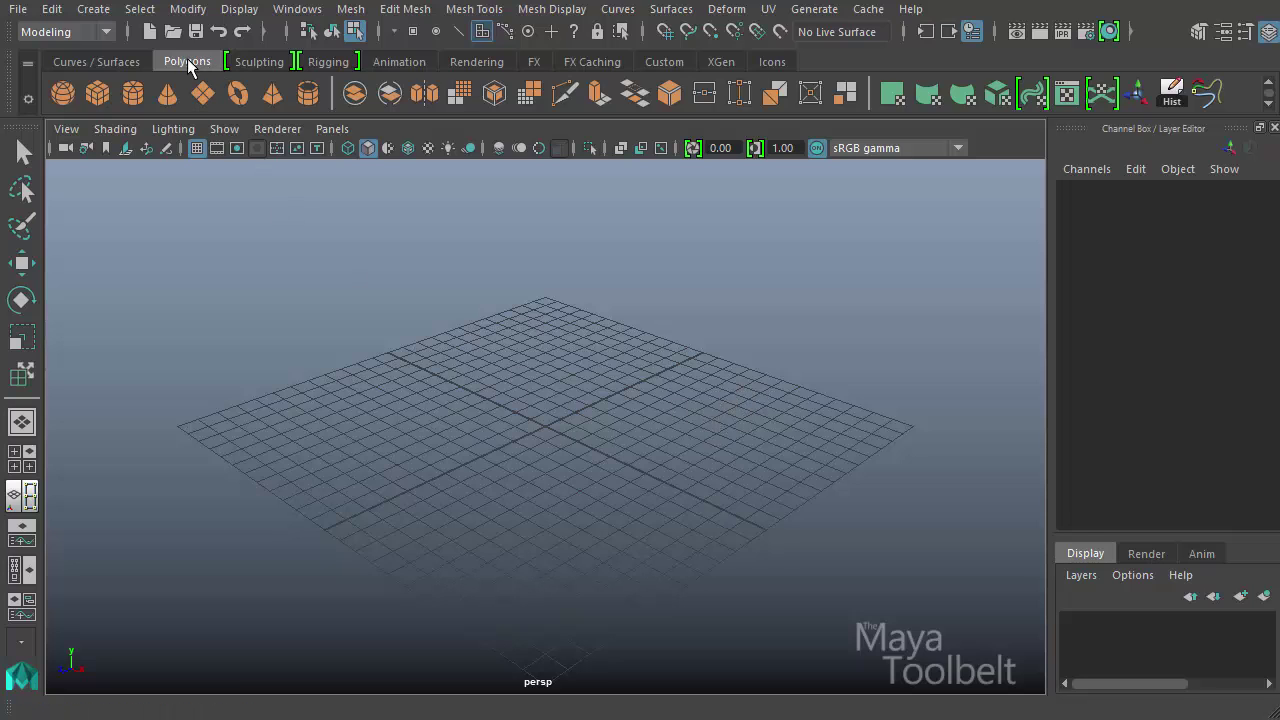
- Open the UV Editor and reposition its window over the viewport
{"action": "left_click", "coordinate": [1065, 90]}
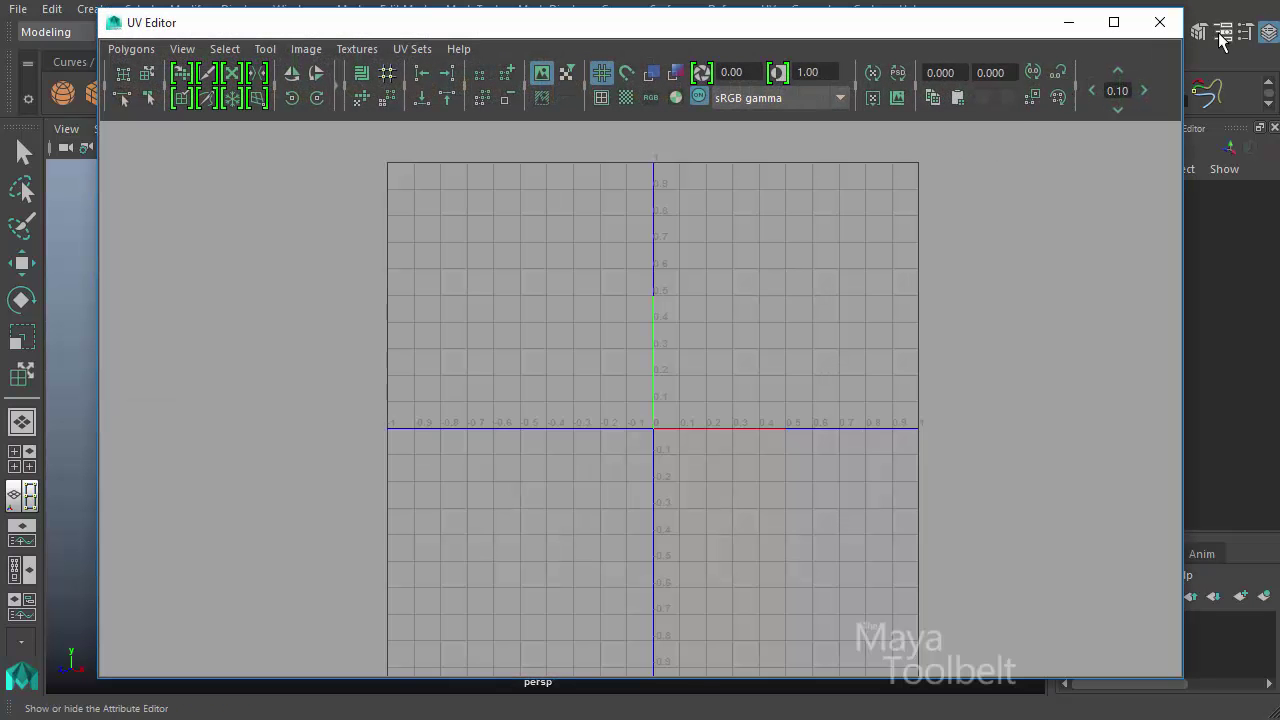
{"action": "left_click", "coordinate": [1160, 22]}
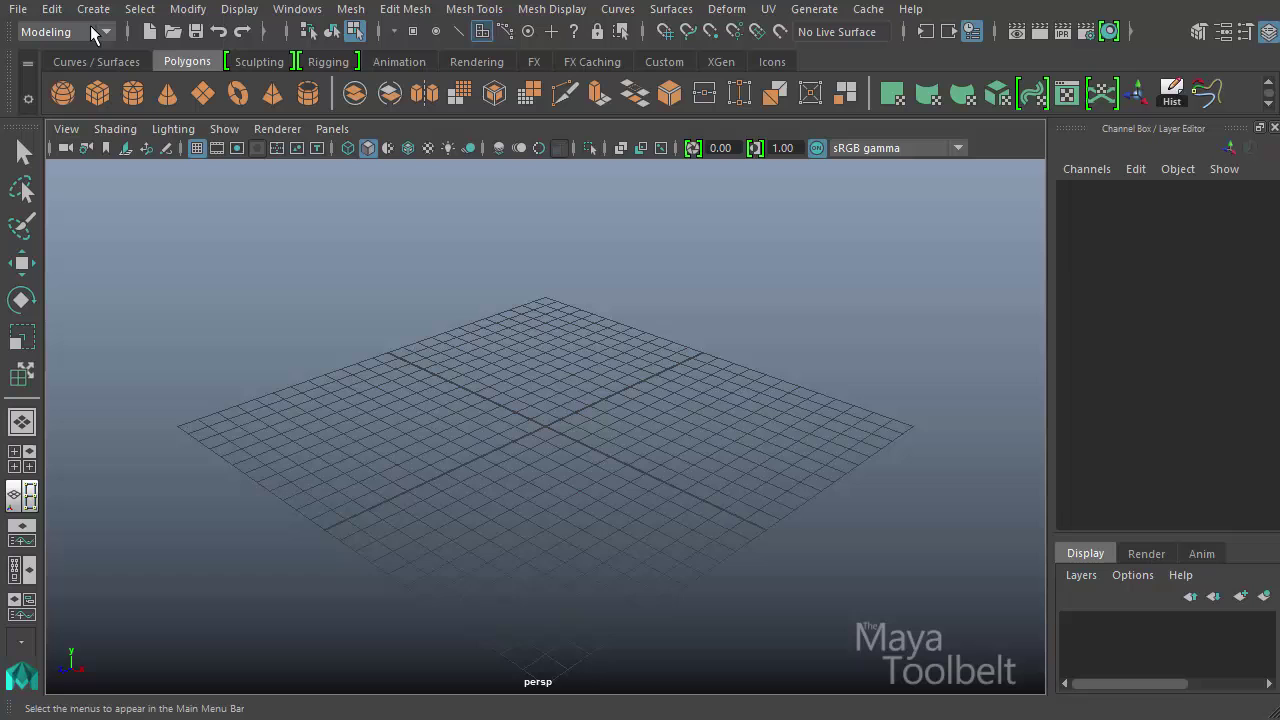
{"action": "left_click", "coordinate": [767, 9]}
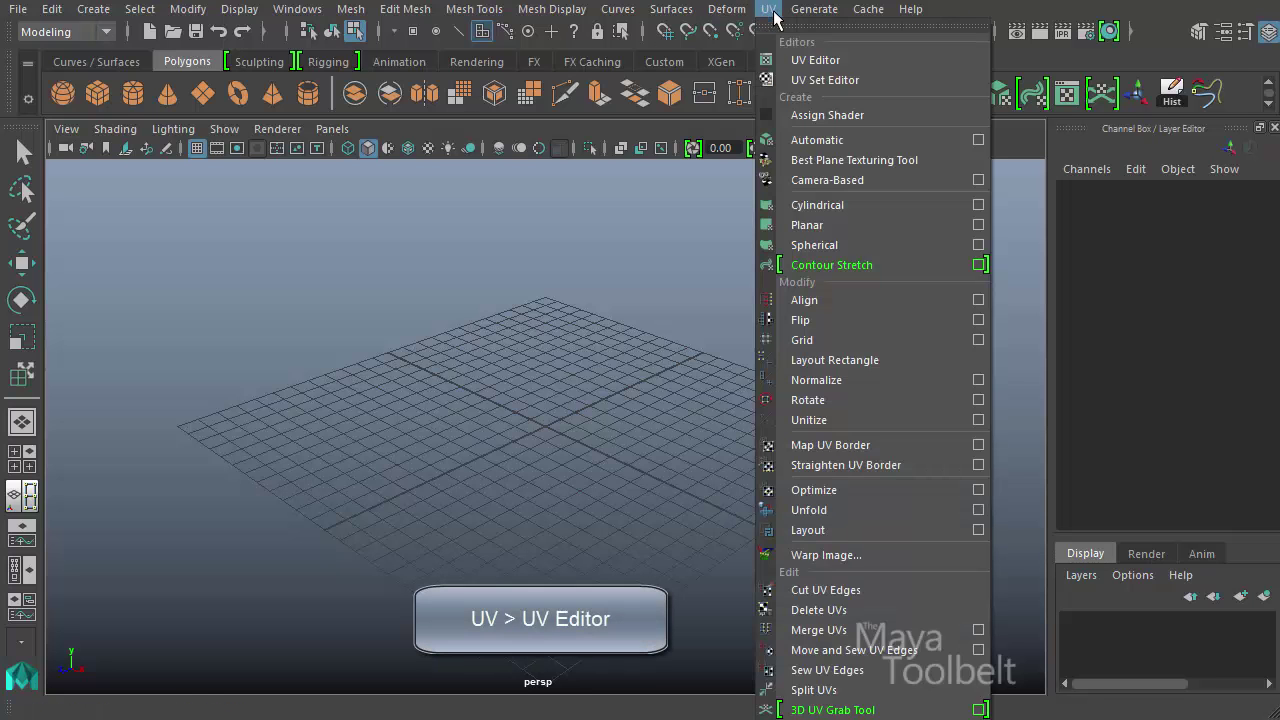
{"action": "left_click", "coordinate": [861, 60]}
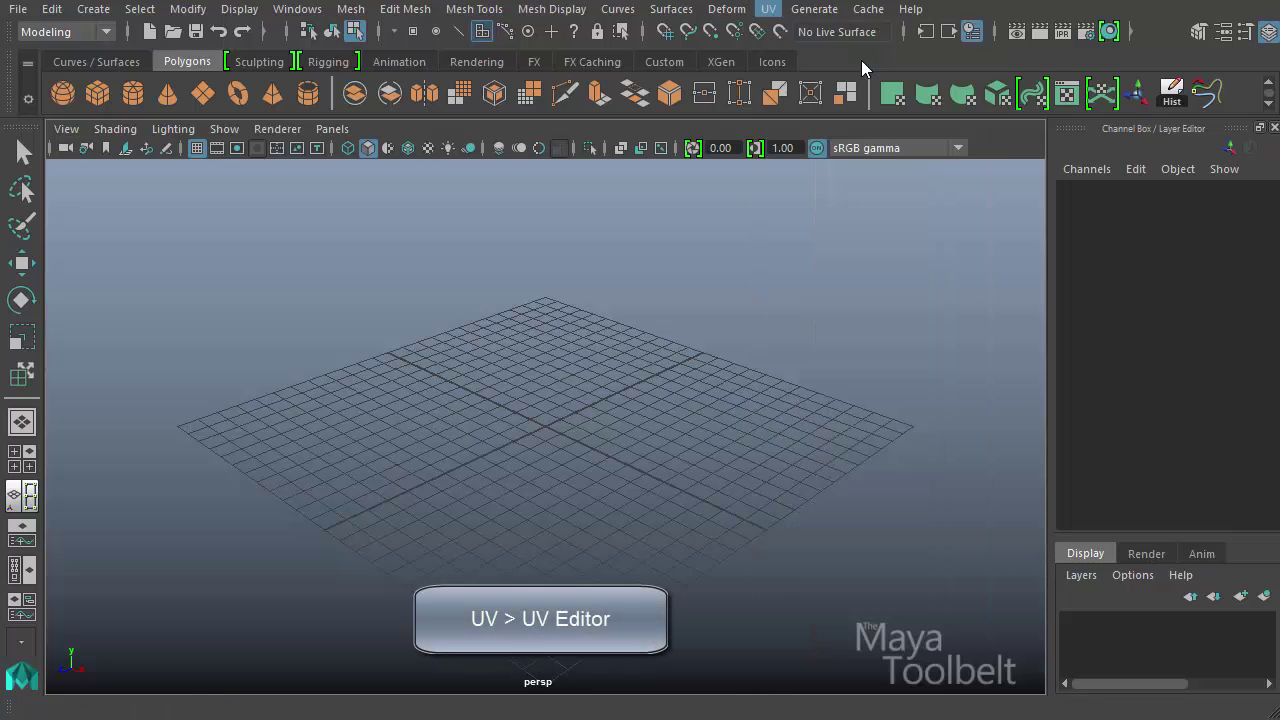
{"action": "mouse_move", "coordinate": [556, 38]}
{"action": "left_mouse_down"}
{"action": "mouse_move", "coordinate": [587, 26]}
{"action": "mouse_move", "coordinate": [573, 34]}
{"action": "left_mouse_up"}
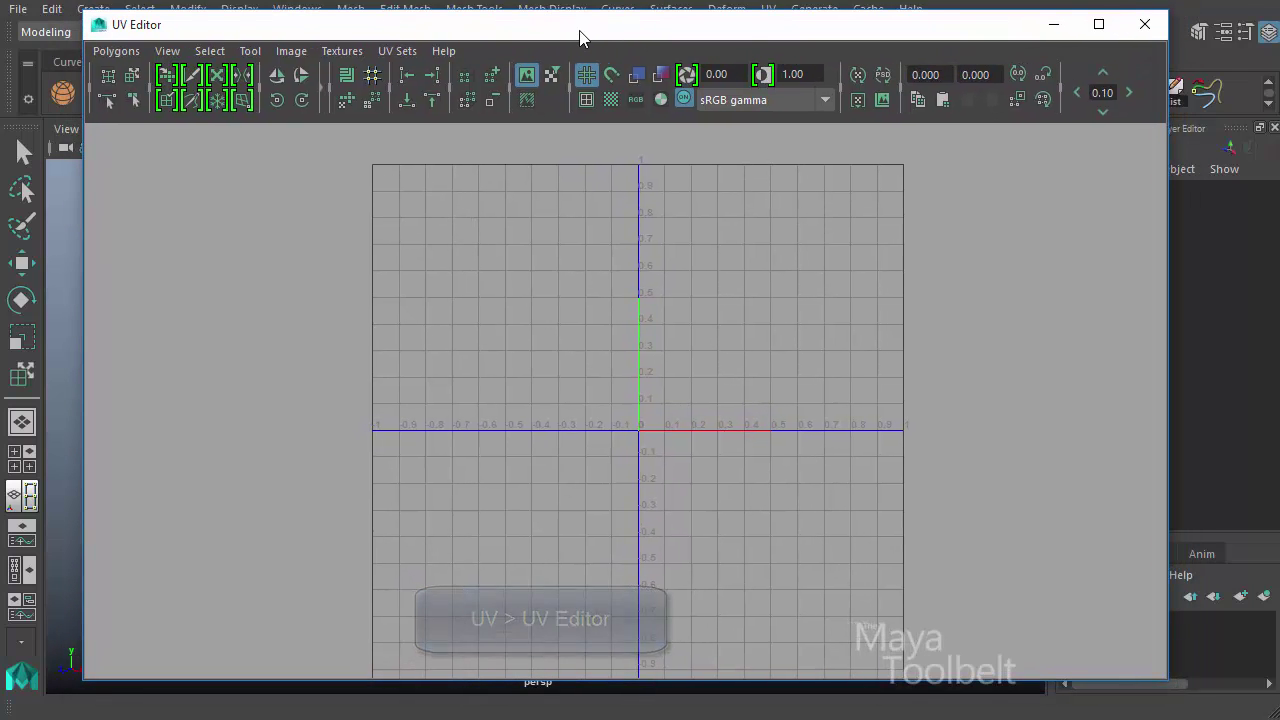
- Activate the Move UV Shell Tool in the UV Editor and minimize the editor window
{"action": "left_click", "coordinate": [251, 49]}
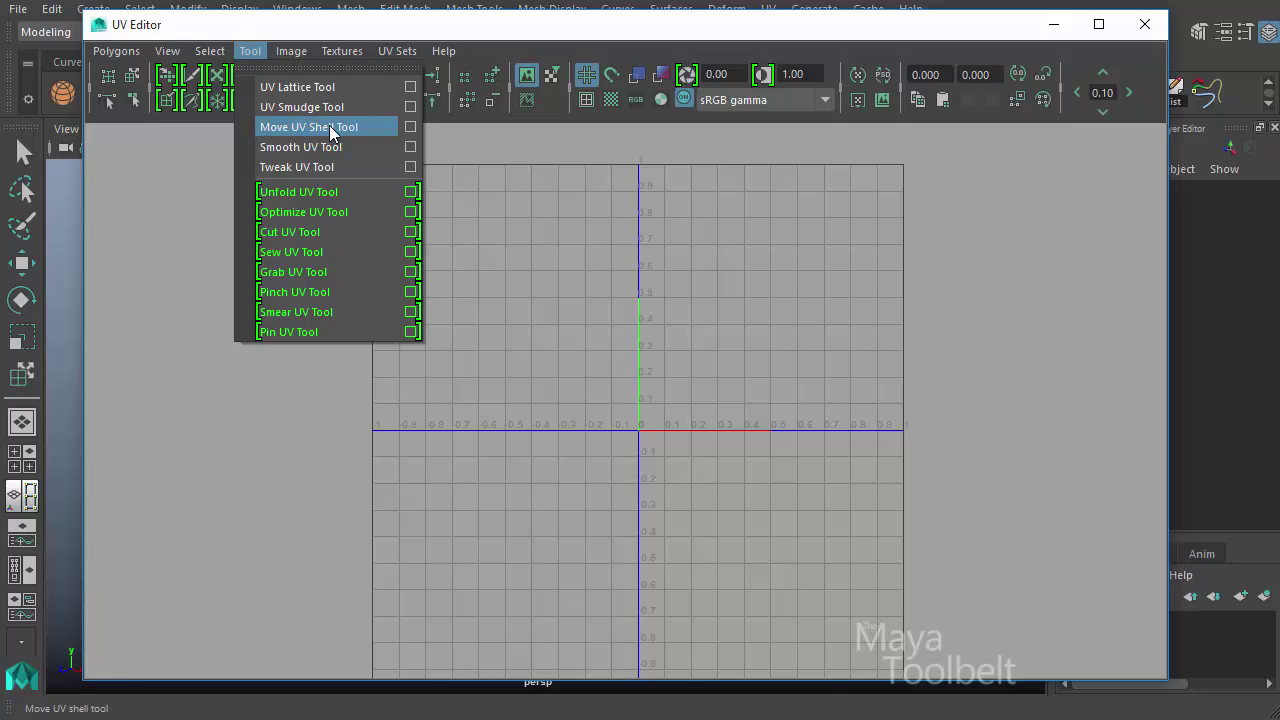
{"action": "left_click", "coordinate": [326, 70]}
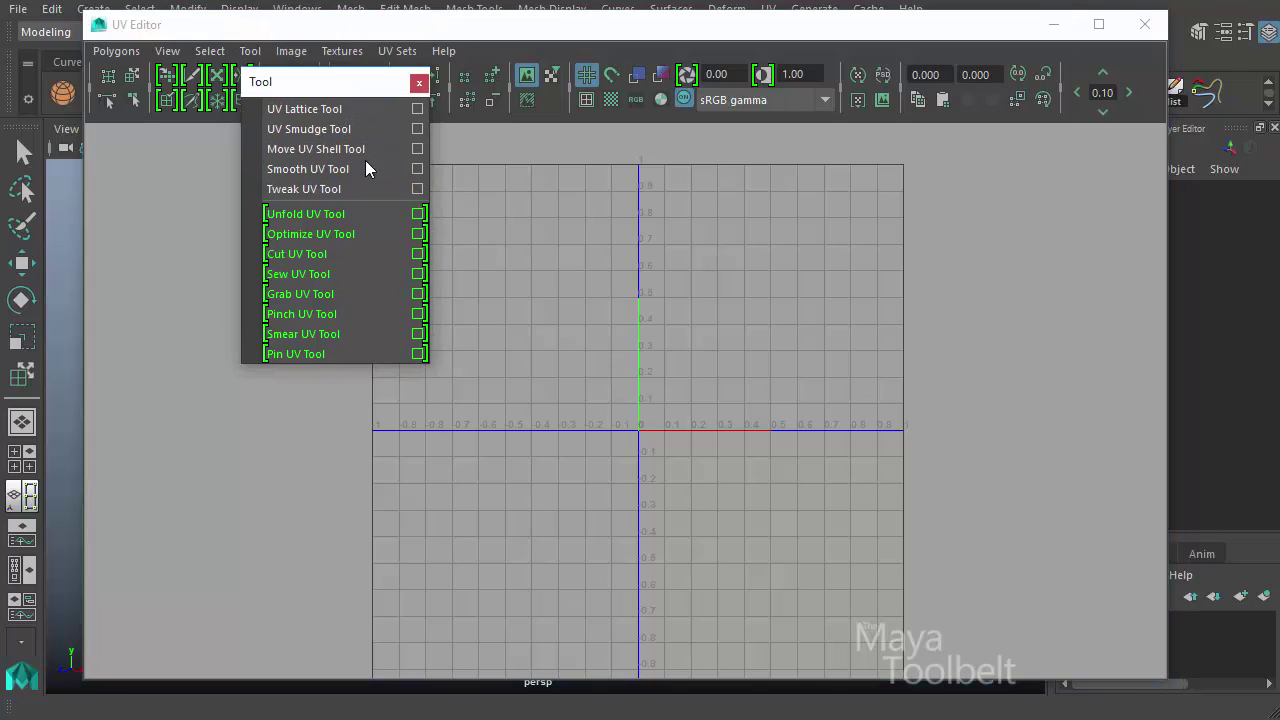
{"action": "left_click_drag", "start_coordinate": [350, 82], "coordinate": [0, 10]}
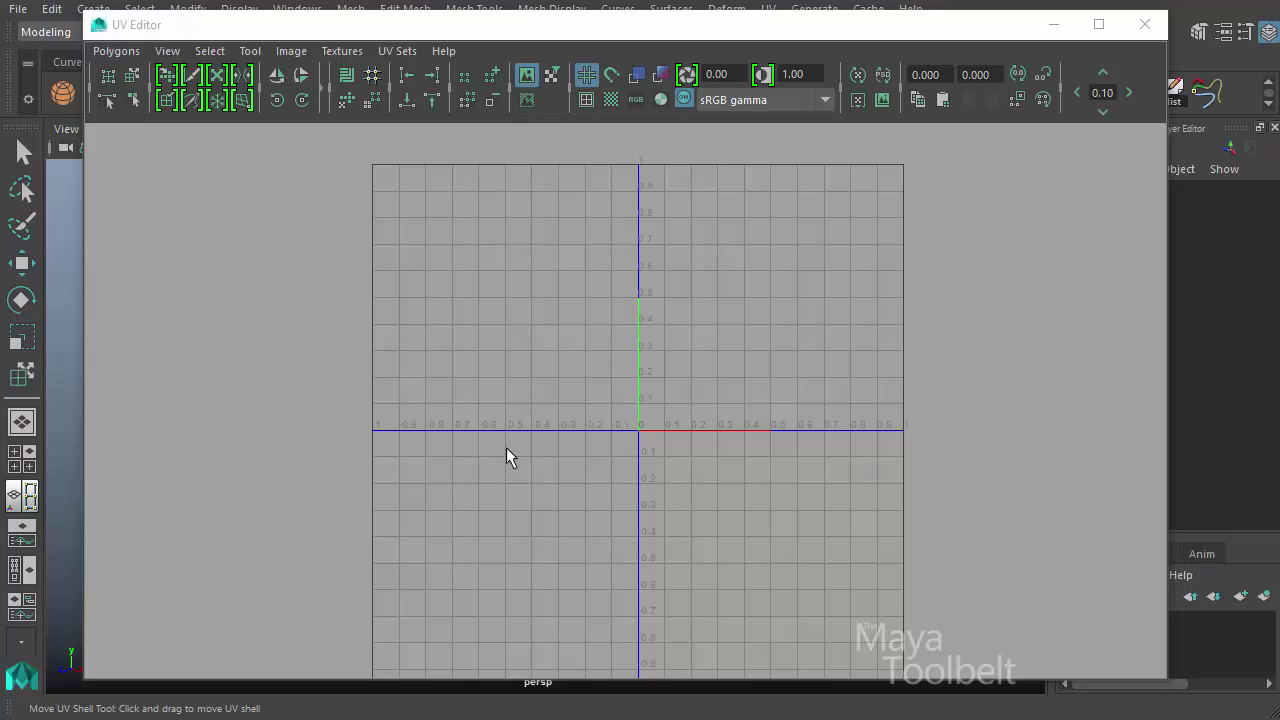
{"action": "left_click", "coordinate": [256, 52]}
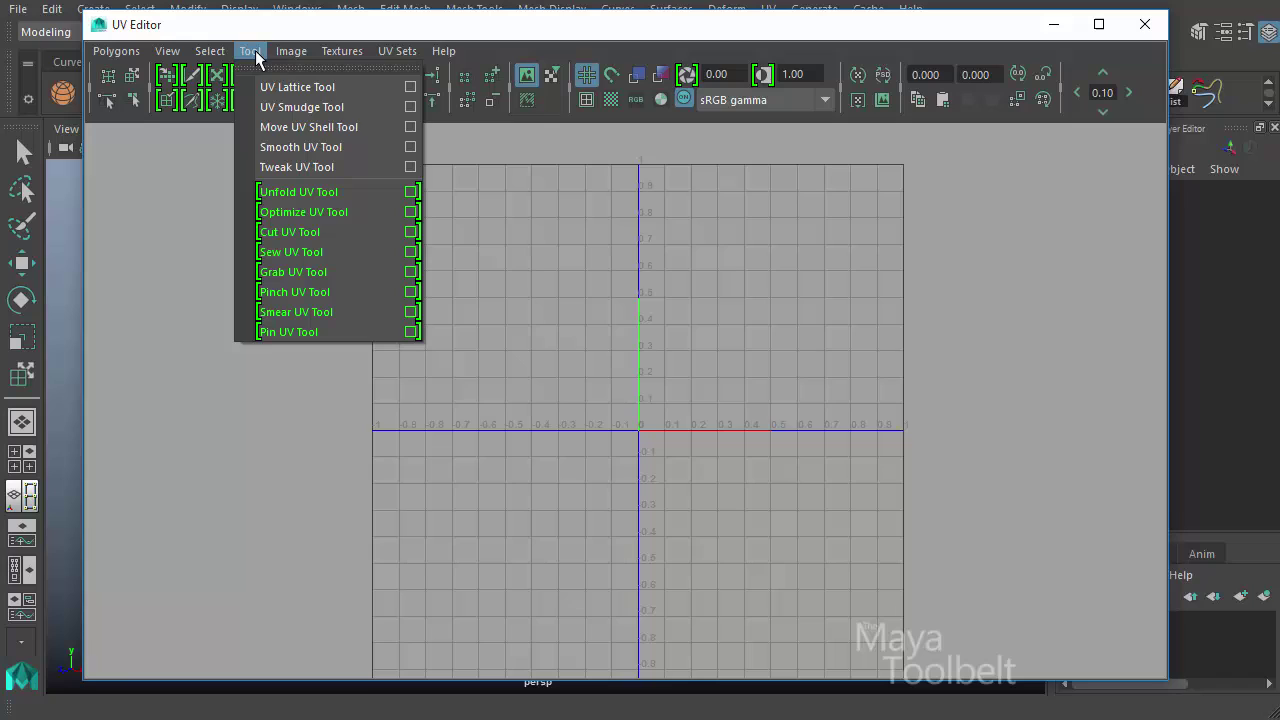
{"action": "left_click", "coordinate": [316, 125]}
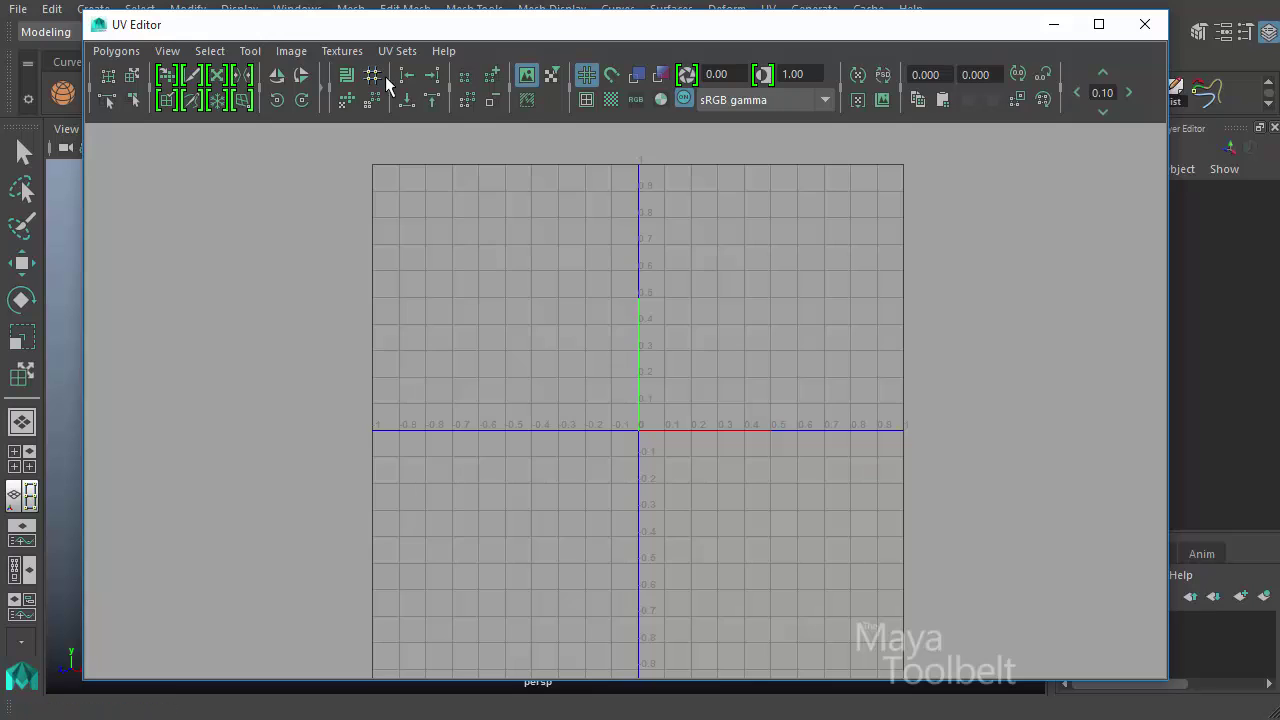
{"action": "left_click", "coordinate": [133, 77]}
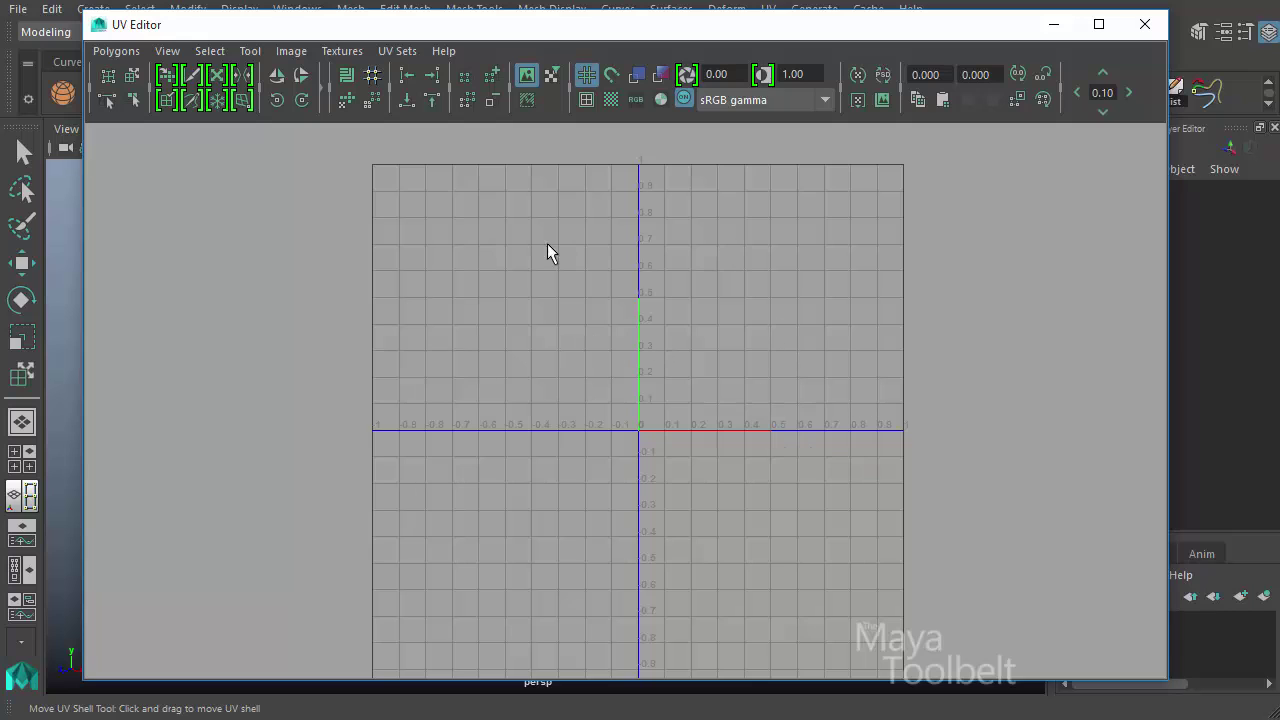
{"action": "left_click", "coordinate": [1053, 24]}
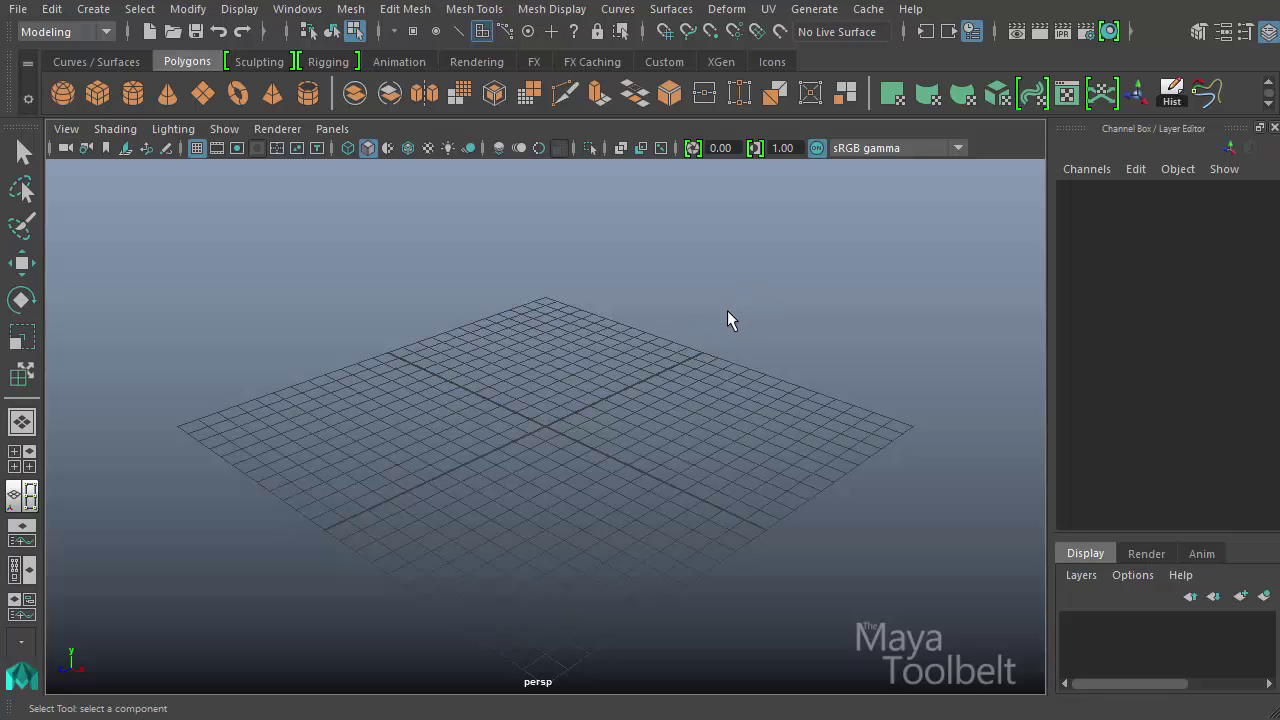
- Open the Visor for Sculpting Base Meshes and browse the Vehicles, Weapons and Props folders
{"action": "left_click", "coordinate": [259, 62]}
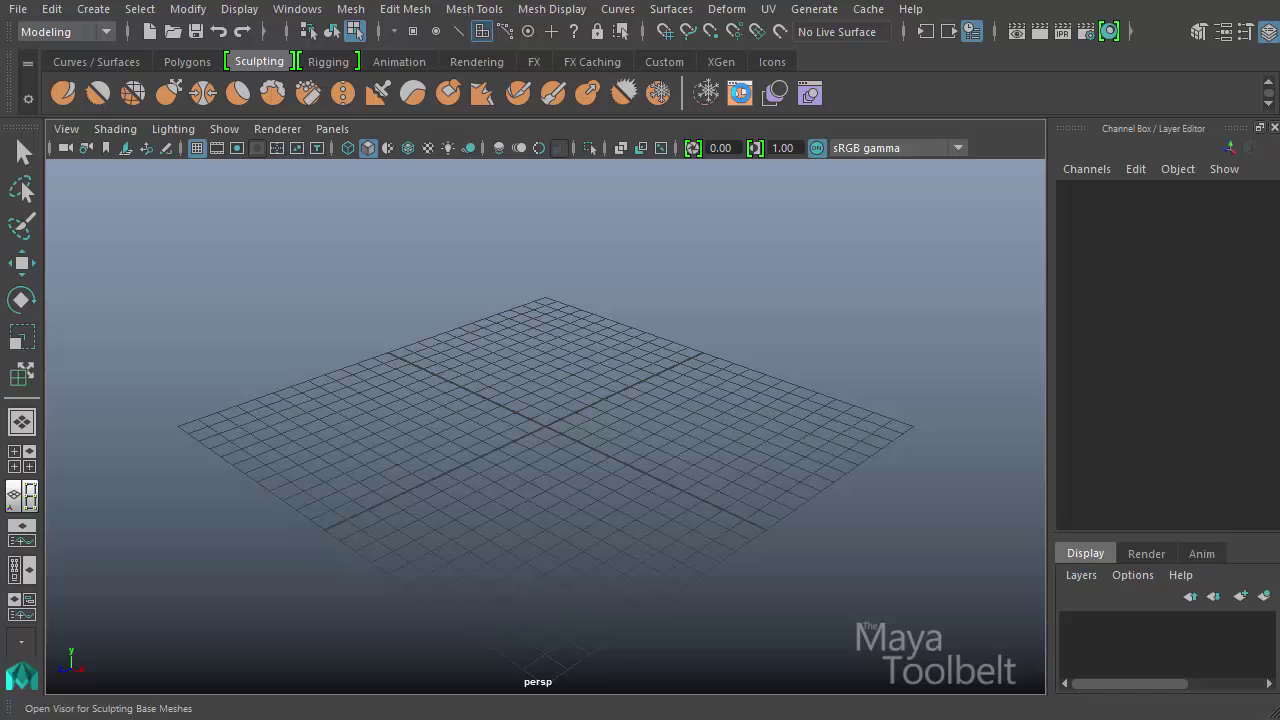
{"action": "left_click", "coordinate": [740, 94]}
{"action": "left_click_drag", "start_coordinate": [555, 187], "coordinate": [530, 143]}
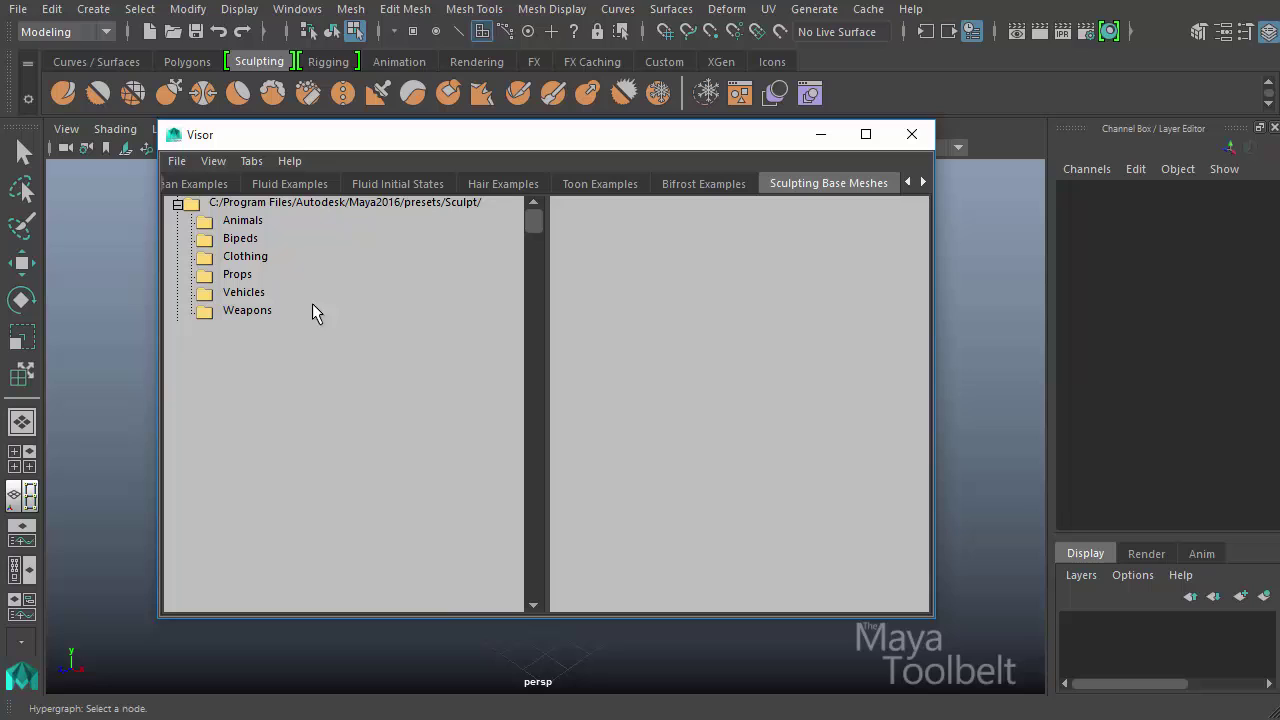
{"action": "left_click", "coordinate": [250, 292]}
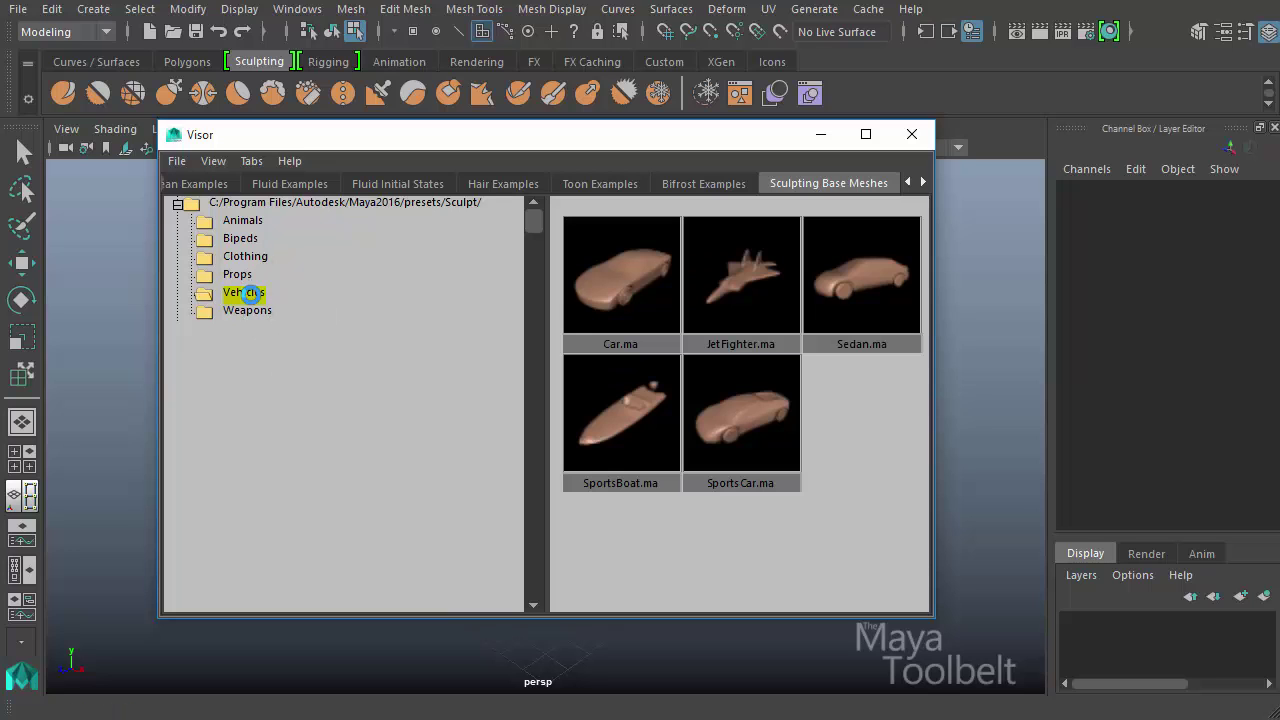
{"action": "left_click", "coordinate": [248, 311]}
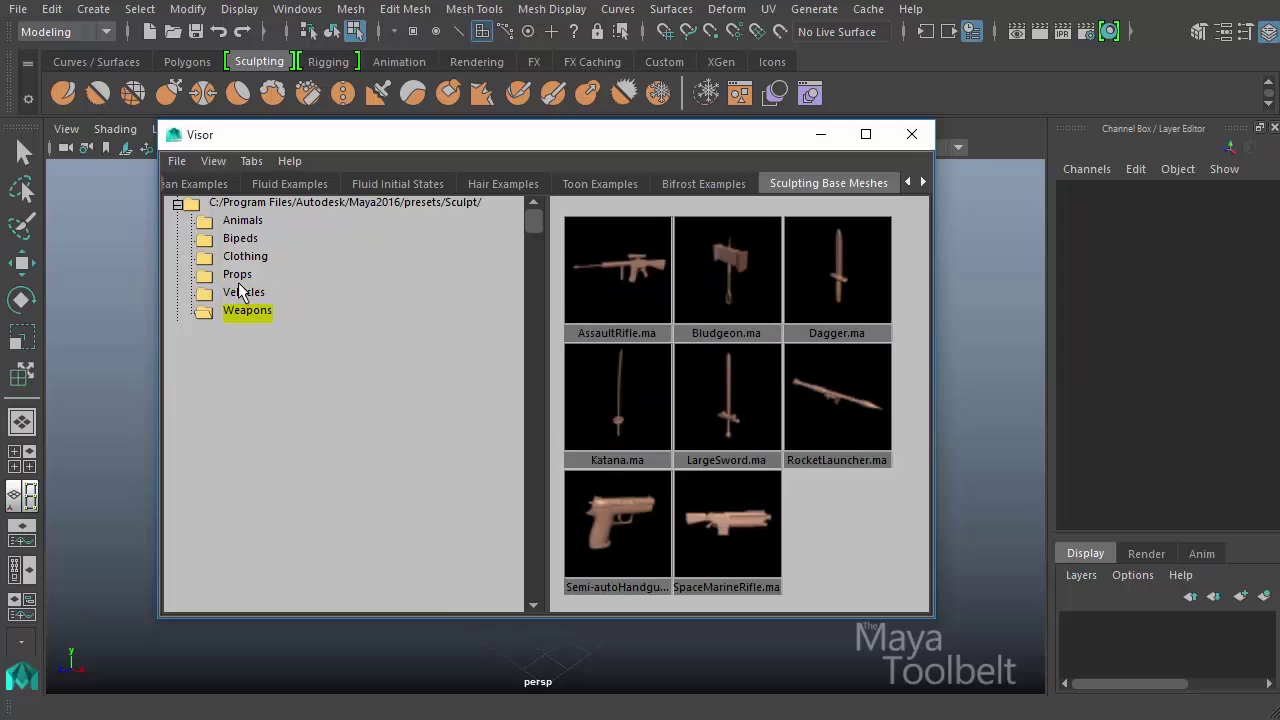
{"action": "left_click", "coordinate": [237, 278]}
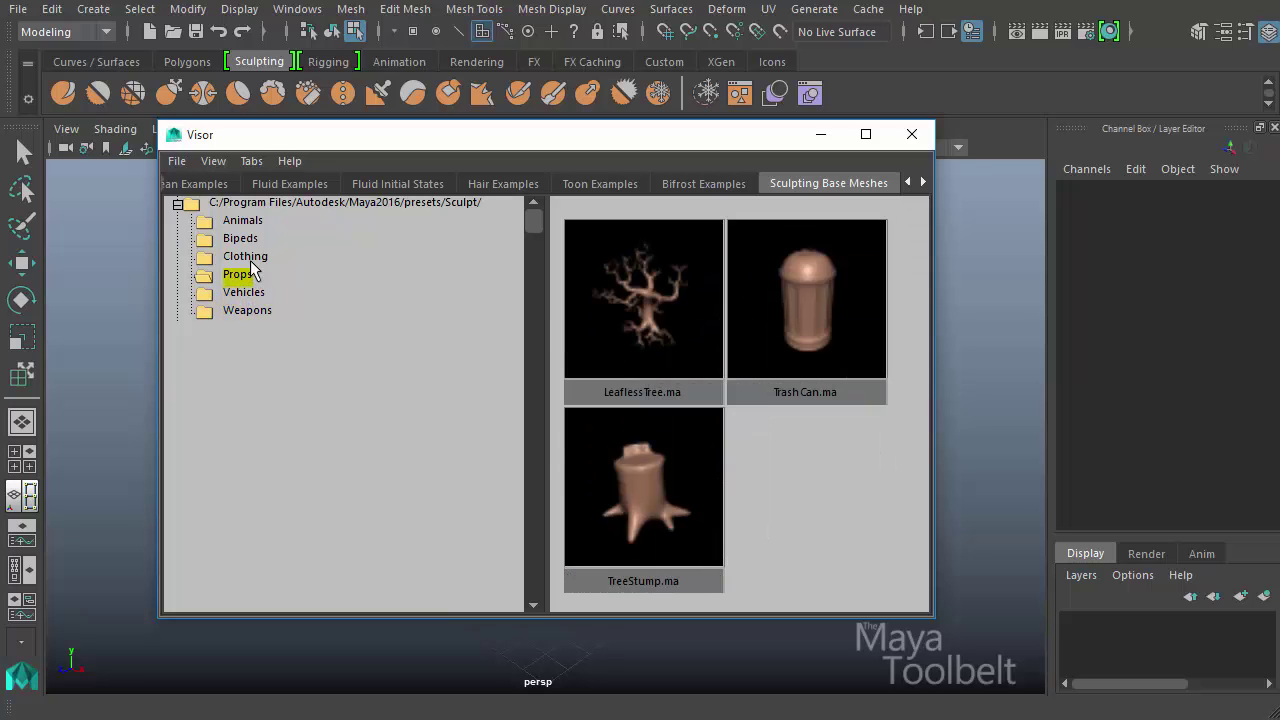
- Import the LongSleeveButtonDown.ma base mesh from the Clothing folder and select the shirt in the viewport
{"action": "left_click", "coordinate": [250, 258]}
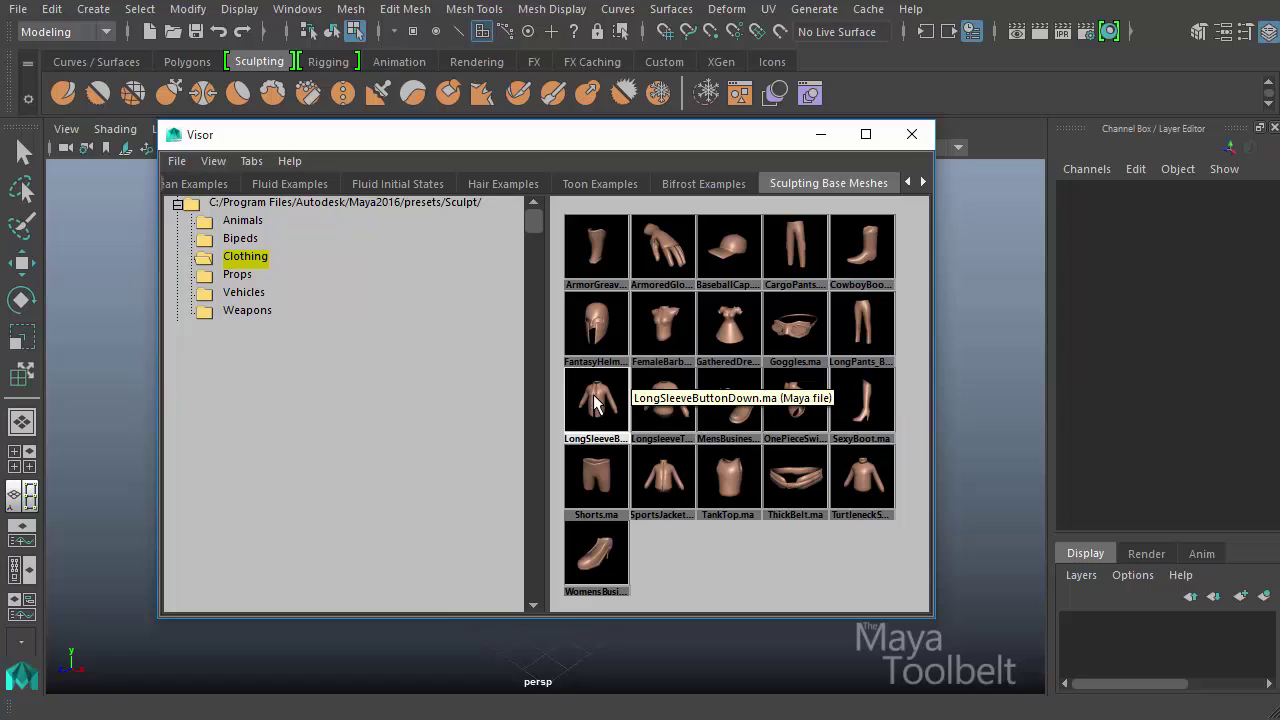
{"action": "left_click", "coordinate": [653, 408]}
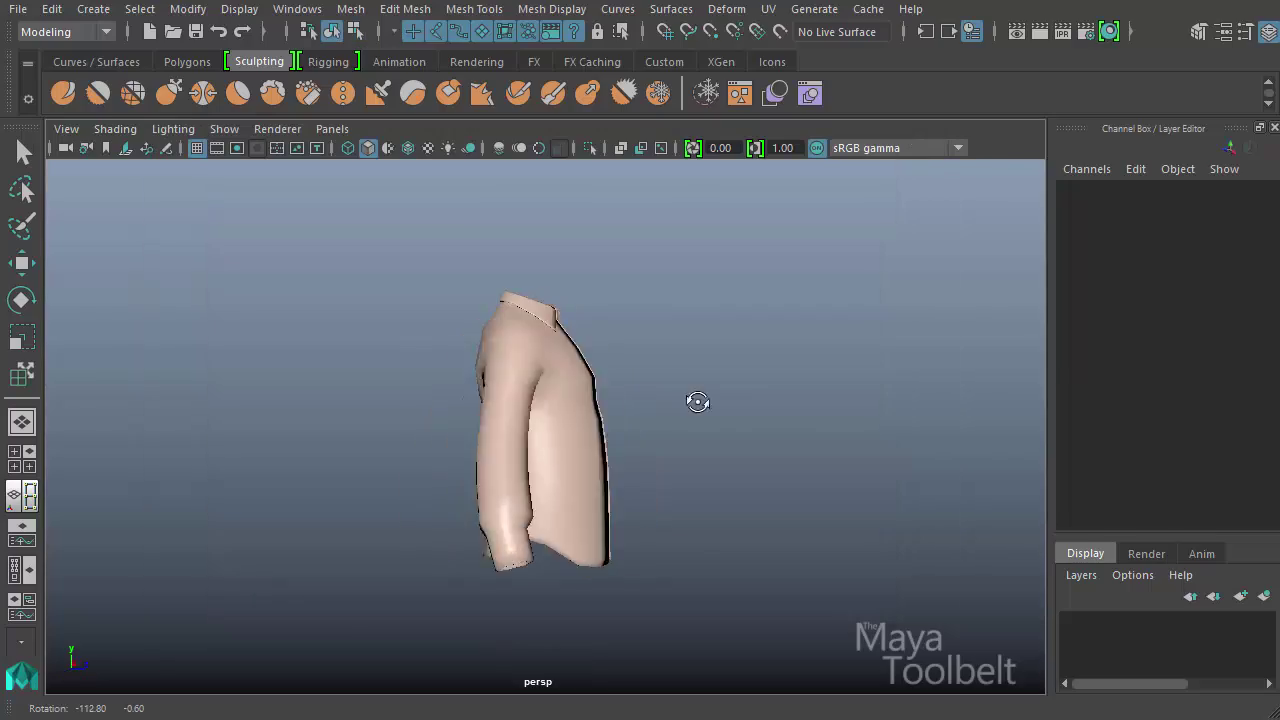
{"action": "left_click_drag", "start_coordinate": [698, 402], "coordinate": [829, 399], "text": "alt"}
{"action": "left_click_drag", "start_coordinate": [463, 390], "coordinate": [760, 390], "text": "alt"}
{"action": "right_click_drag", "start_coordinate": [590, 426], "coordinate": [700, 426], "text": "alt"}
{"action": "left_click_drag", "start_coordinate": [690, 410], "coordinate": [646, 442], "text": "alt"}
{"action": "left_click", "coordinate": [646, 442]}
- Turn on Backface Culling for the viewport while viewing the shirt's black interior faces from below
{"action": "left_click_drag", "start_coordinate": [673, 333], "coordinate": [391, 363], "text": "alt"}
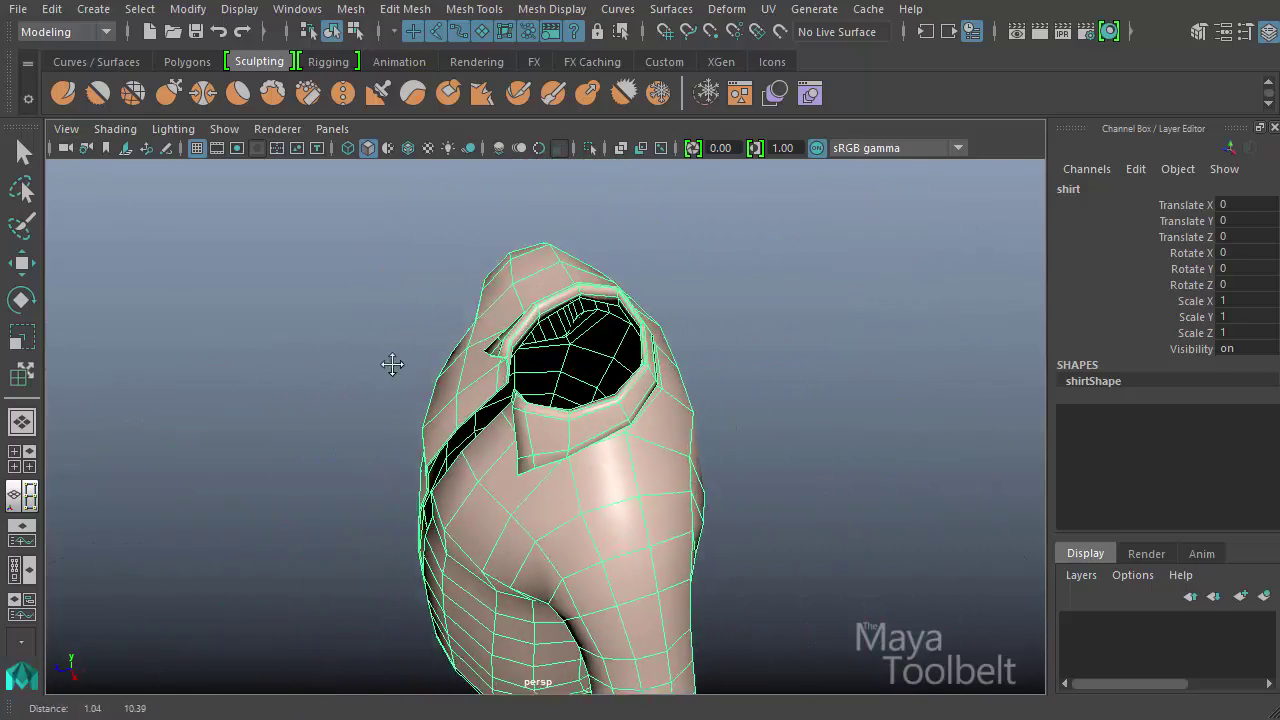
{"action": "right_click_drag", "start_coordinate": [391, 363], "coordinate": [760, 420], "text": "alt"}
{"action": "left_click_drag", "start_coordinate": [760, 420], "coordinate": [577, 245], "text": "alt"}
{"action": "left_click_drag", "start_coordinate": [641, 369], "coordinate": [786, 512], "text": "alt"}
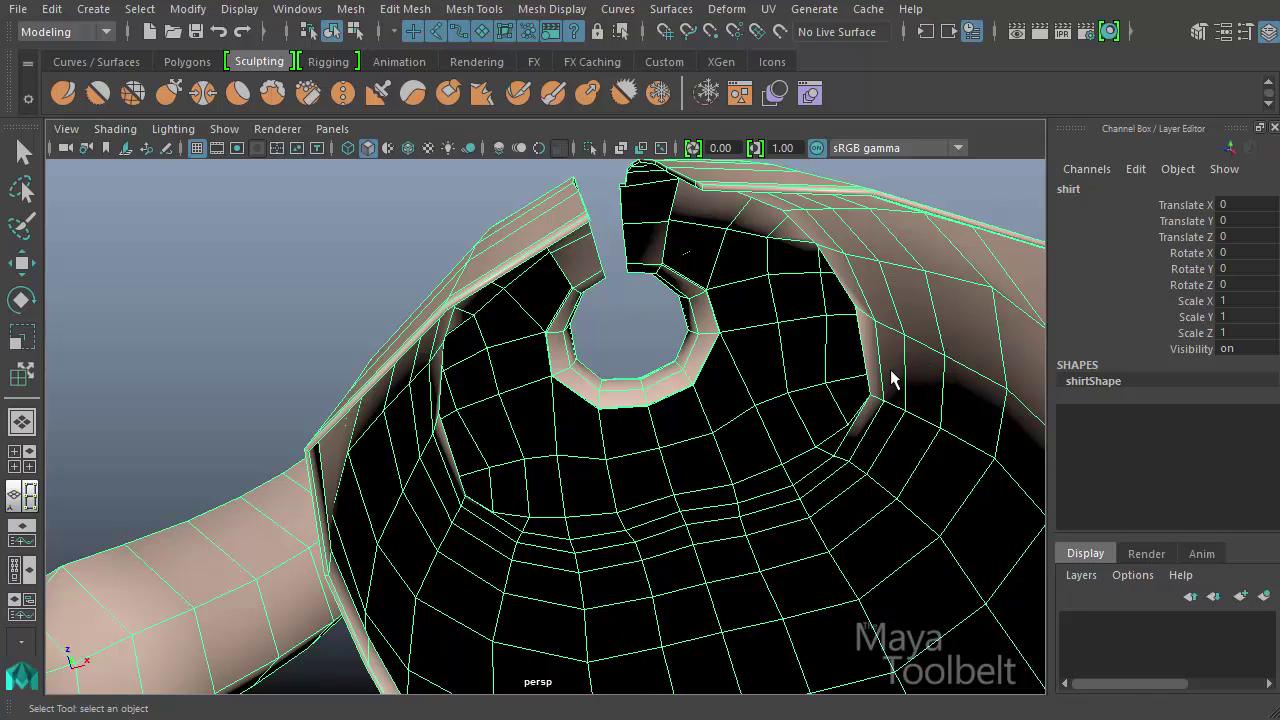
{"action": "left_click_drag", "start_coordinate": [893, 378], "coordinate": [390, 368], "text": "alt"}
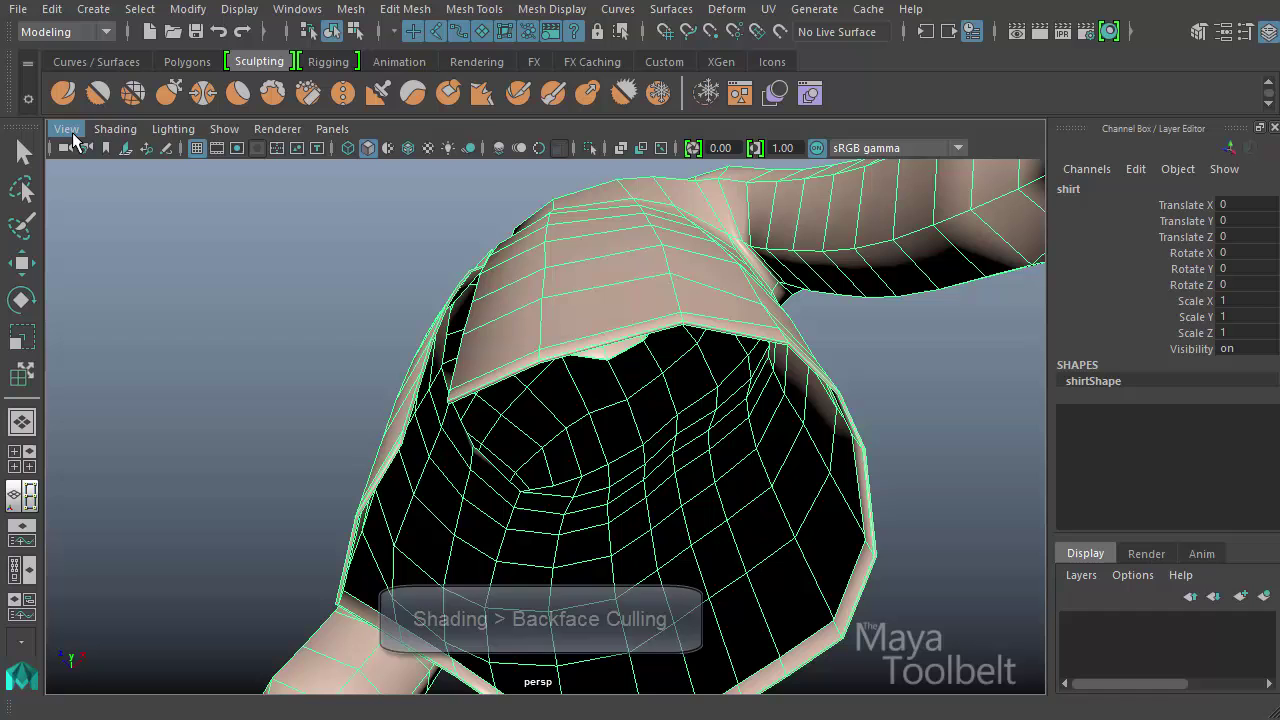
{"action": "left_click", "coordinate": [112, 129]}
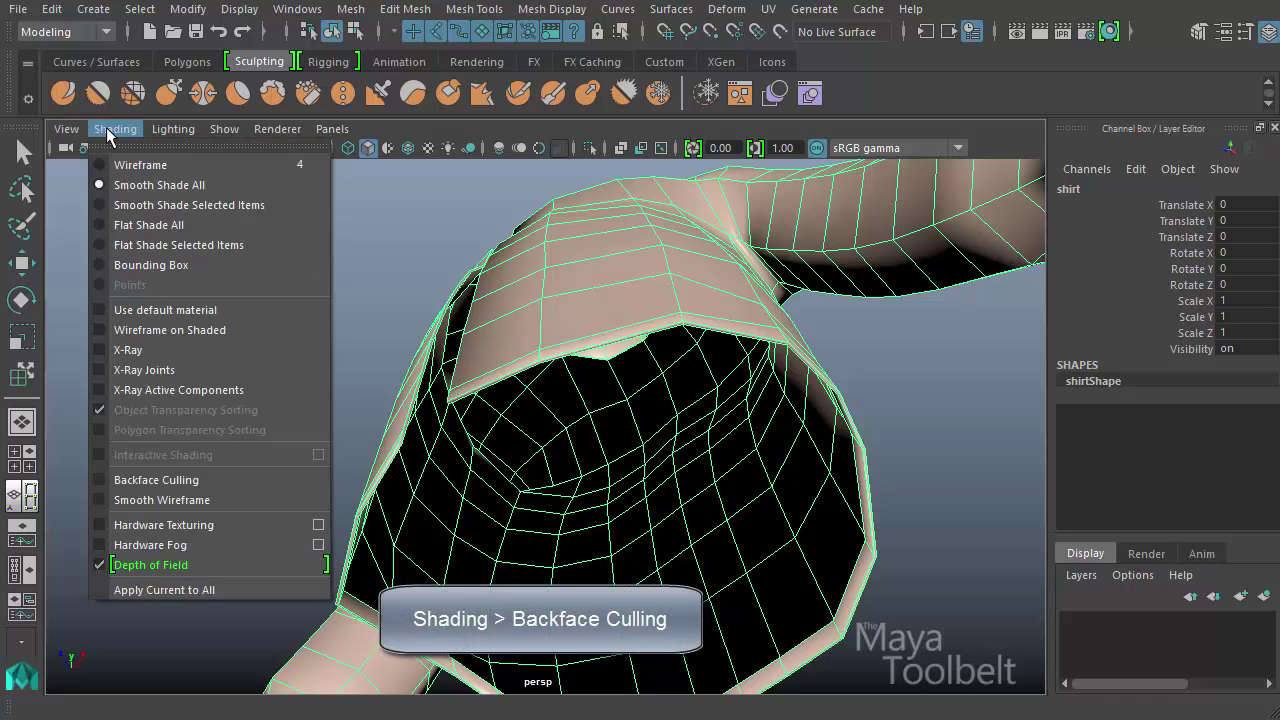
{"action": "left_click", "coordinate": [205, 482]}
- Deselect the shirt and examine its interior, collar opening and sleeves from below, above and the front
{"action": "left_click", "coordinate": [269, 414]}
{"action": "left_click_drag", "start_coordinate": [269, 414], "coordinate": [289, 389], "text": "alt"}
{"action": "middle_click_drag", "start_coordinate": [570, 440], "coordinate": [540, 406], "text": "alt"}
{"action": "left_click_drag", "start_coordinate": [540, 406], "coordinate": [570, 567], "text": "alt"}
{"action": "left_click_drag", "start_coordinate": [706, 351], "coordinate": [760, 465], "text": "alt"}
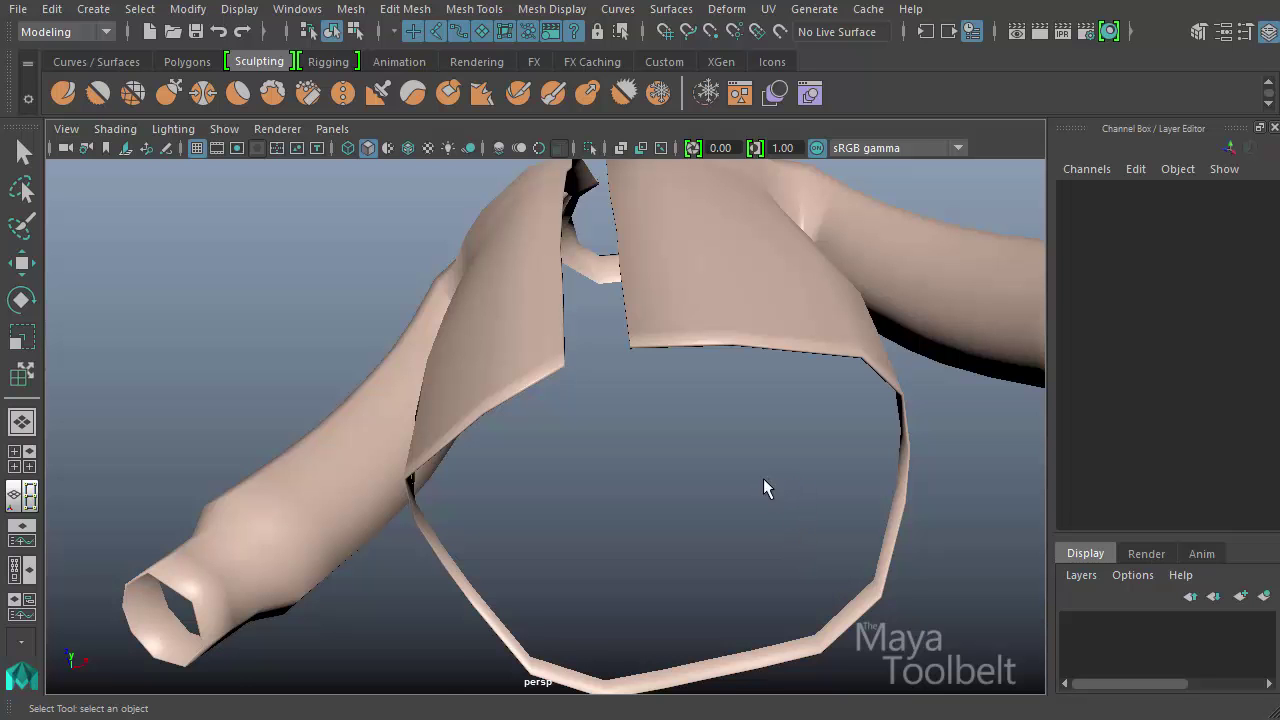
{"action": "left_click_drag", "start_coordinate": [766, 489], "coordinate": [418, 590], "text": "alt"}
{"action": "left_click_drag", "start_coordinate": [418, 340], "coordinate": [562, 345], "text": "alt"}
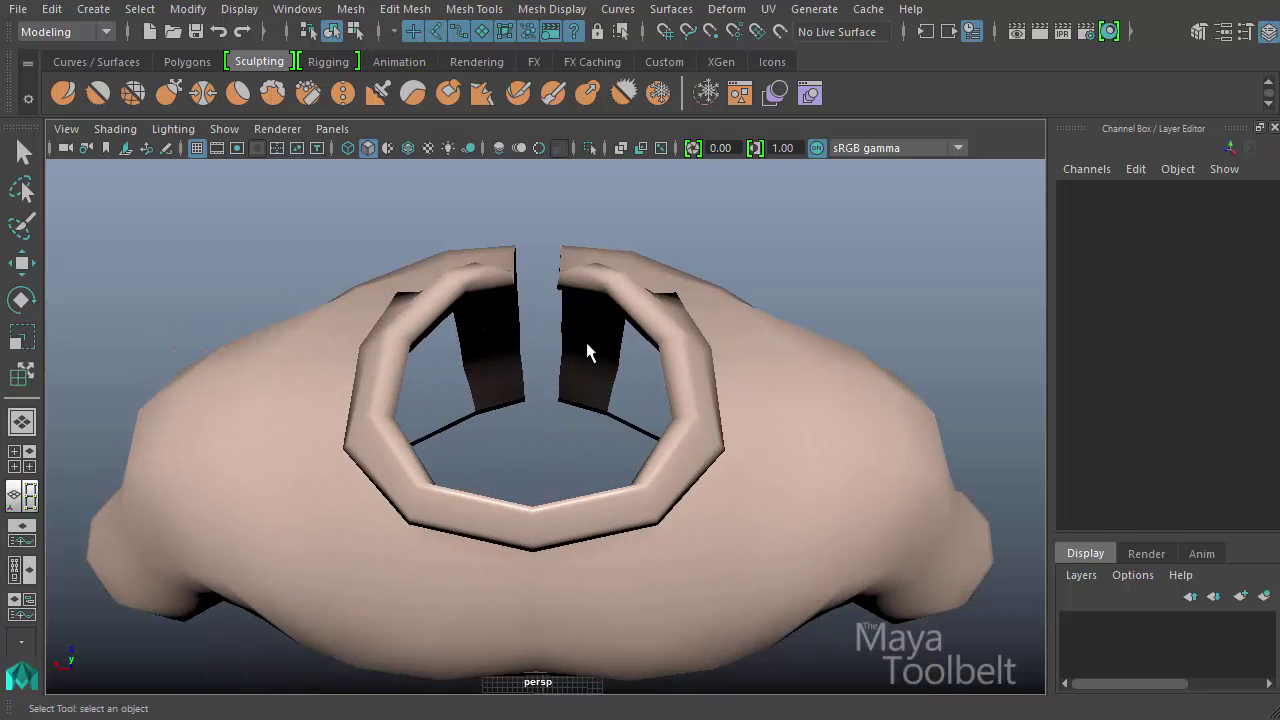
{"action": "left_click_drag", "start_coordinate": [519, 405], "coordinate": [640, 364], "text": "alt"}
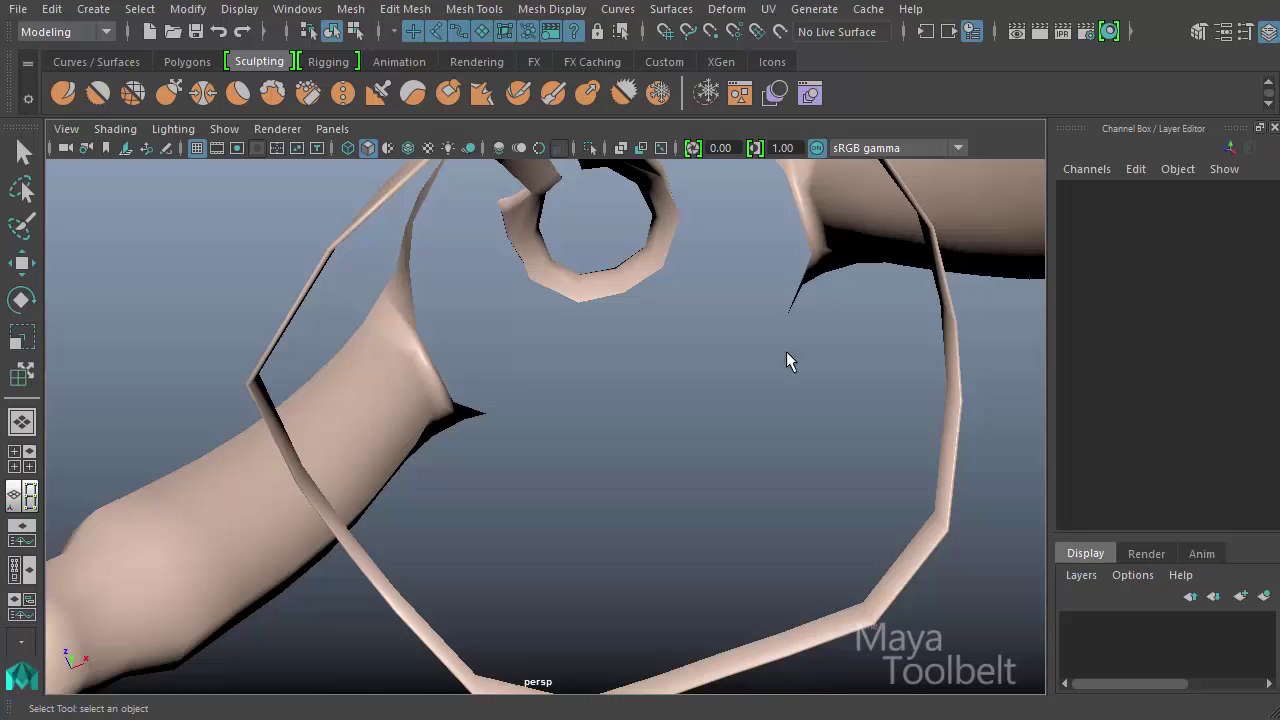
{"action": "left_click_drag", "start_coordinate": [786, 361], "coordinate": [854, 451], "text": "alt"}
{"action": "right_click_drag", "start_coordinate": [854, 451], "coordinate": [487, 408], "text": "alt"}
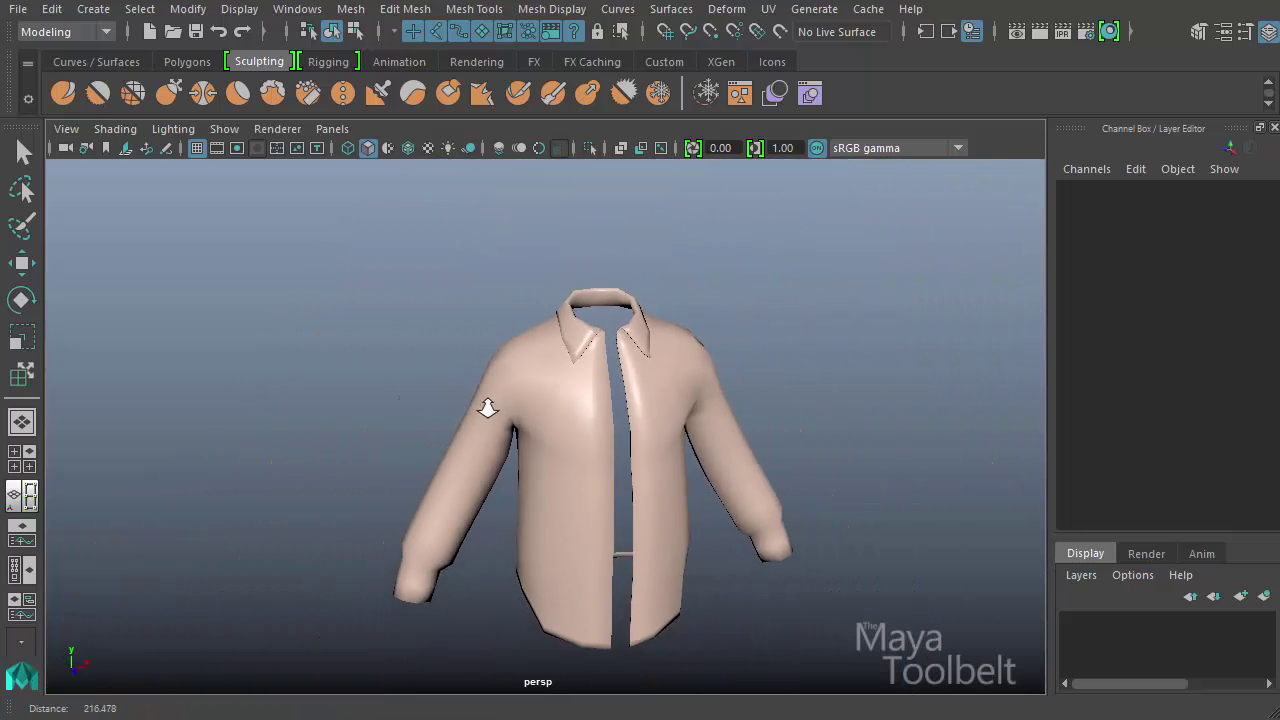
{"action": "left_click_drag", "start_coordinate": [487, 408], "coordinate": [535, 398], "text": "alt"}
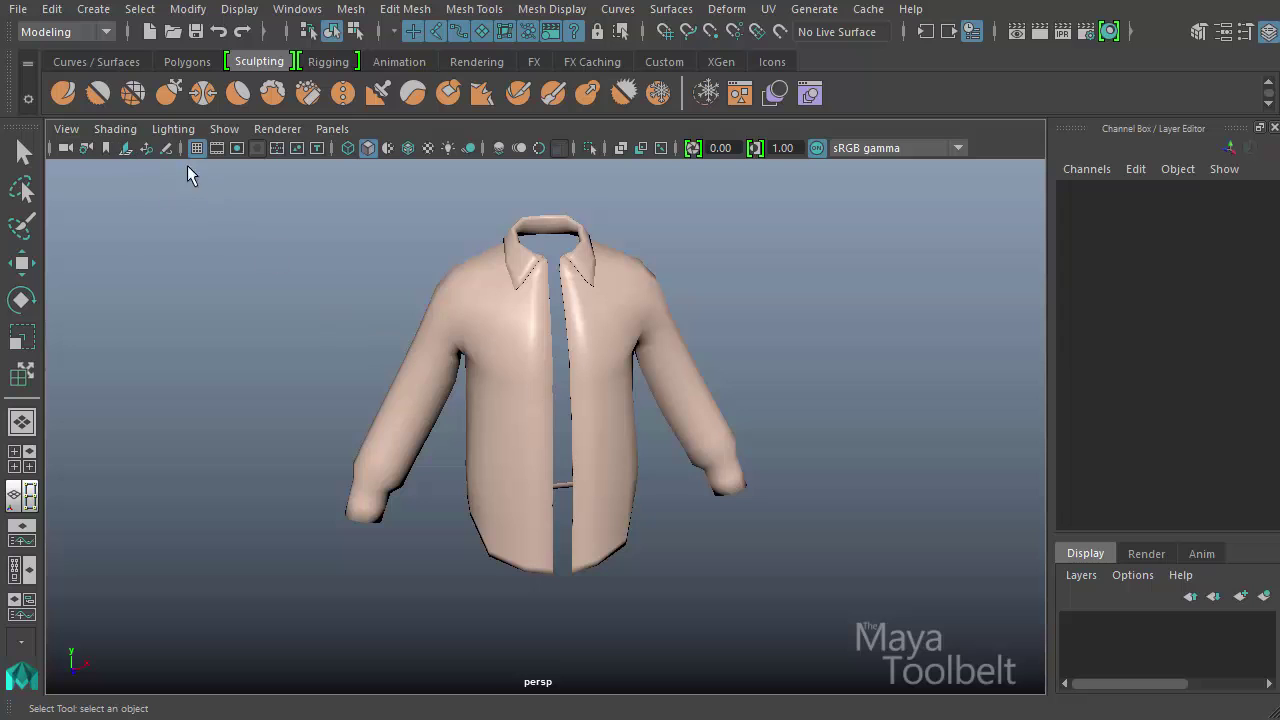
- Turn off Backface Culling for the viewport and select the shirt mesh
{"action": "left_click", "coordinate": [115, 129]}
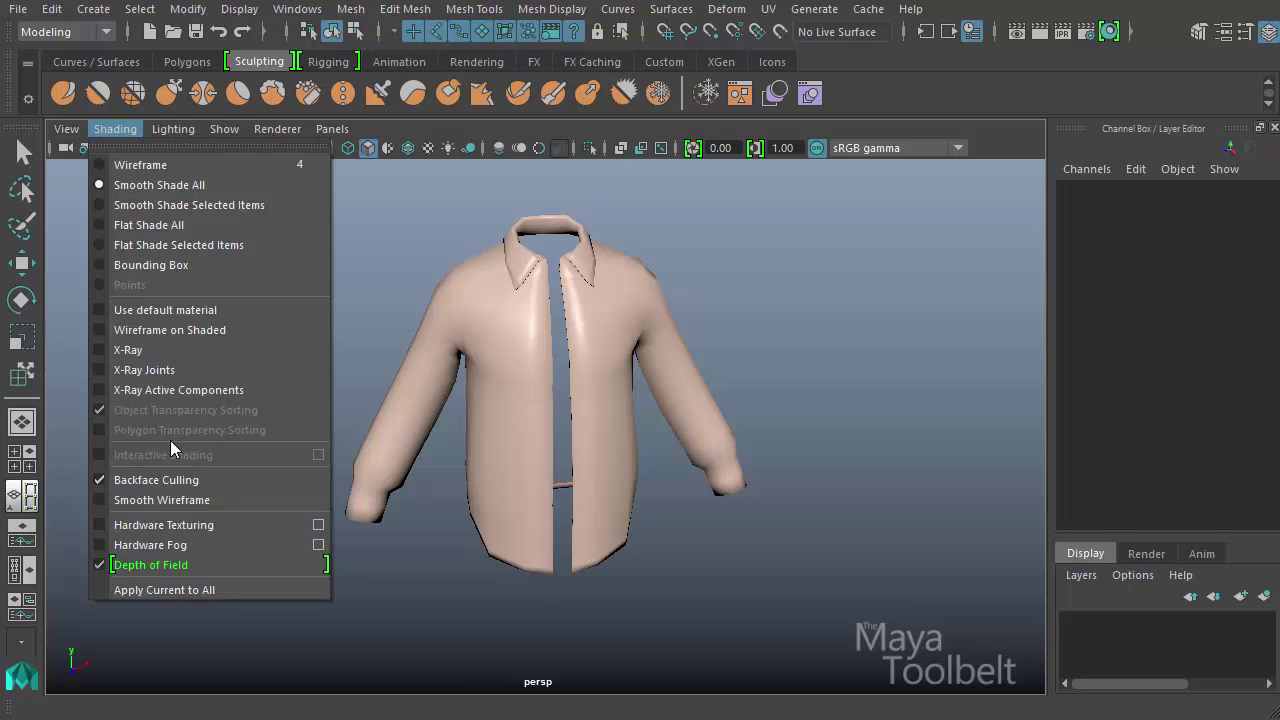
{"action": "left_click", "coordinate": [250, 480]}
{"action": "mouse_move", "coordinate": [315, 465]}
{"action": "left_mouse_down", "text": "alt"}
{"action": "mouse_move", "coordinate": [337, 434]}
{"action": "mouse_move", "coordinate": [367, 436]}
{"action": "left_mouse_up", "text": "alt"}
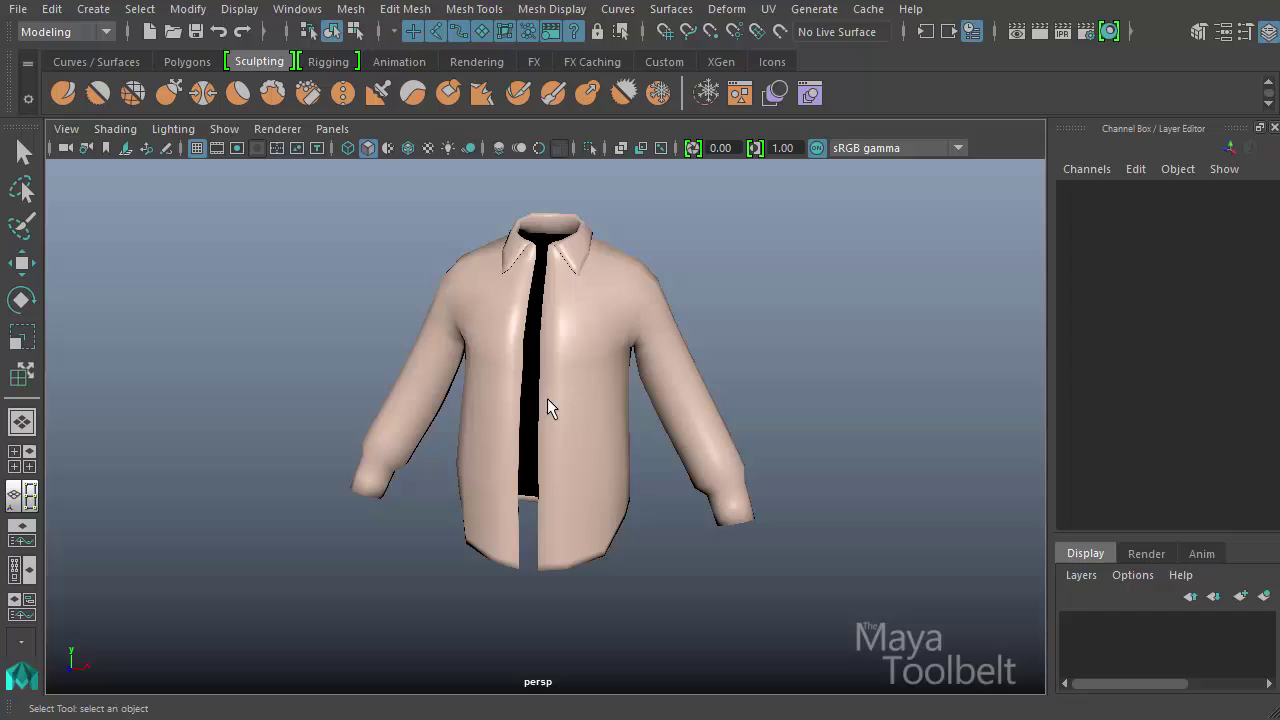
{"action": "left_click", "coordinate": [547, 408]}
{"action": "left_click_drag", "start_coordinate": [786, 471], "coordinate": [743, 457], "text": "alt"}
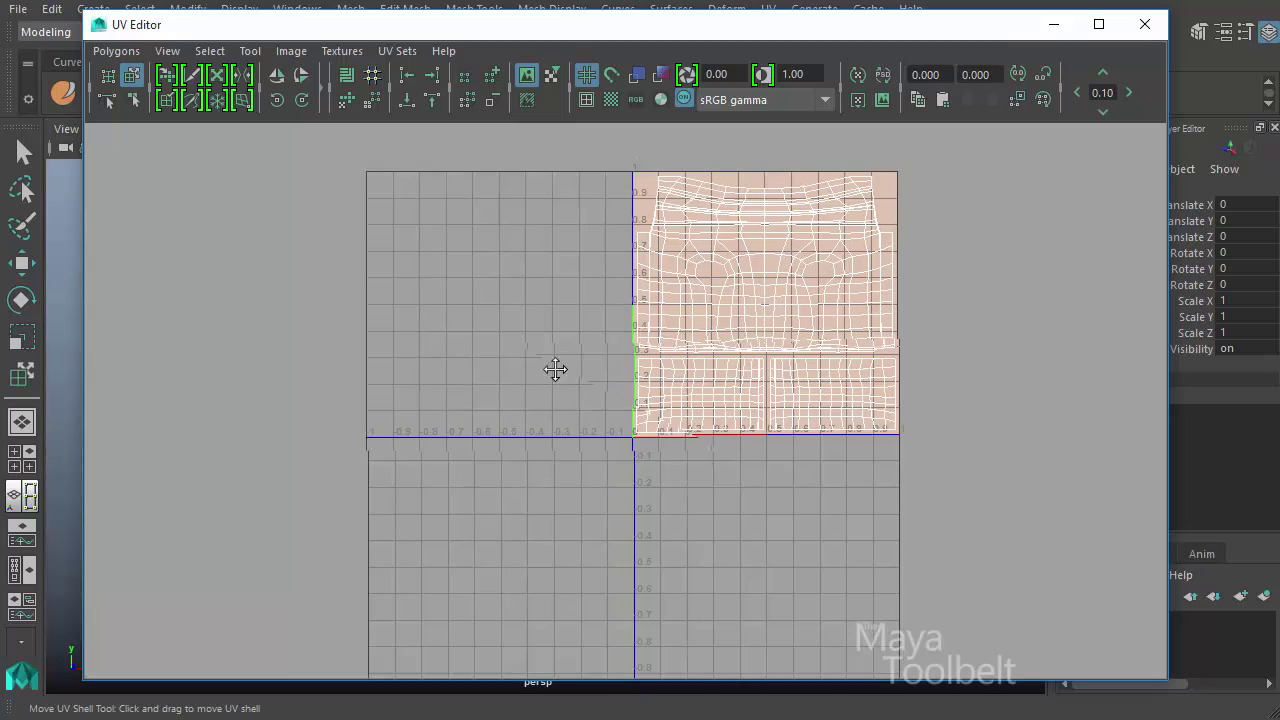
- Open the UV Editor for the shirt, frame its UV shells, and turn off the texture image display
{"action": "scroll", "coordinate": [557, 371], "scroll_direction": "up", "scroll_amount": 2}
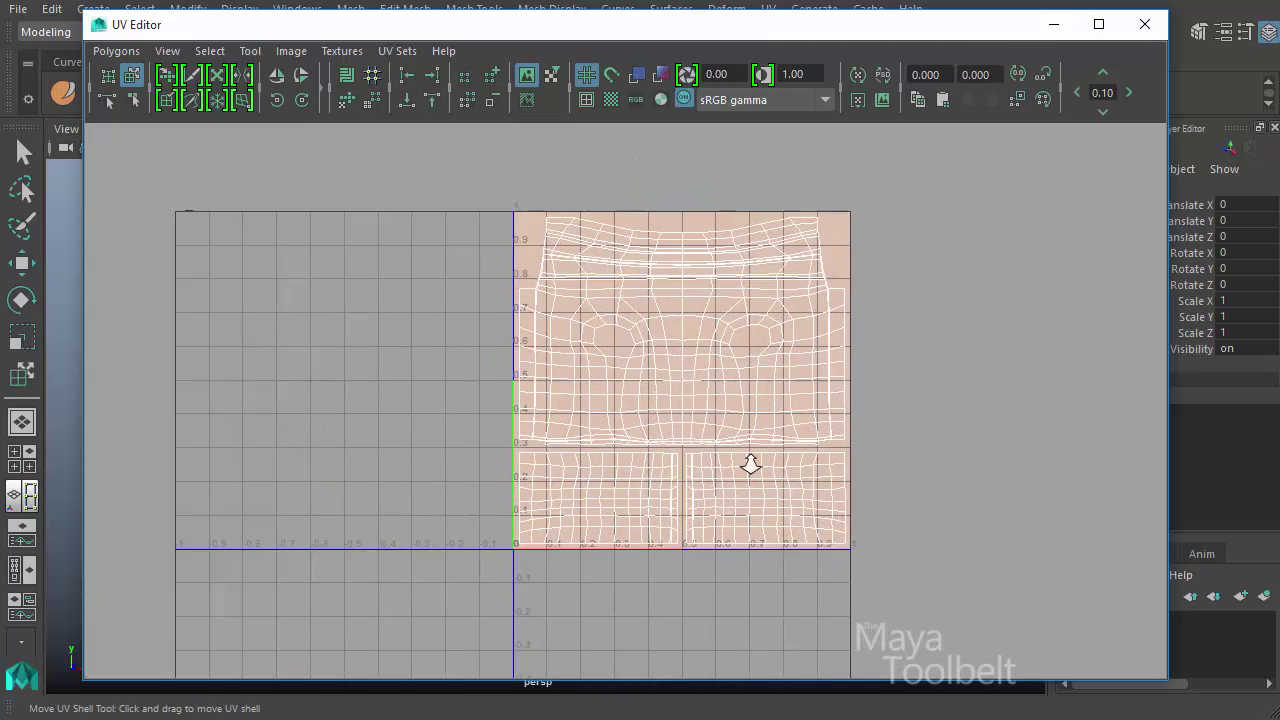
{"action": "right_click_drag", "start_coordinate": [750, 464], "coordinate": [794, 397], "text": "alt"}
{"action": "middle_click_drag", "start_coordinate": [794, 397], "coordinate": [751, 377], "text": "alt"}
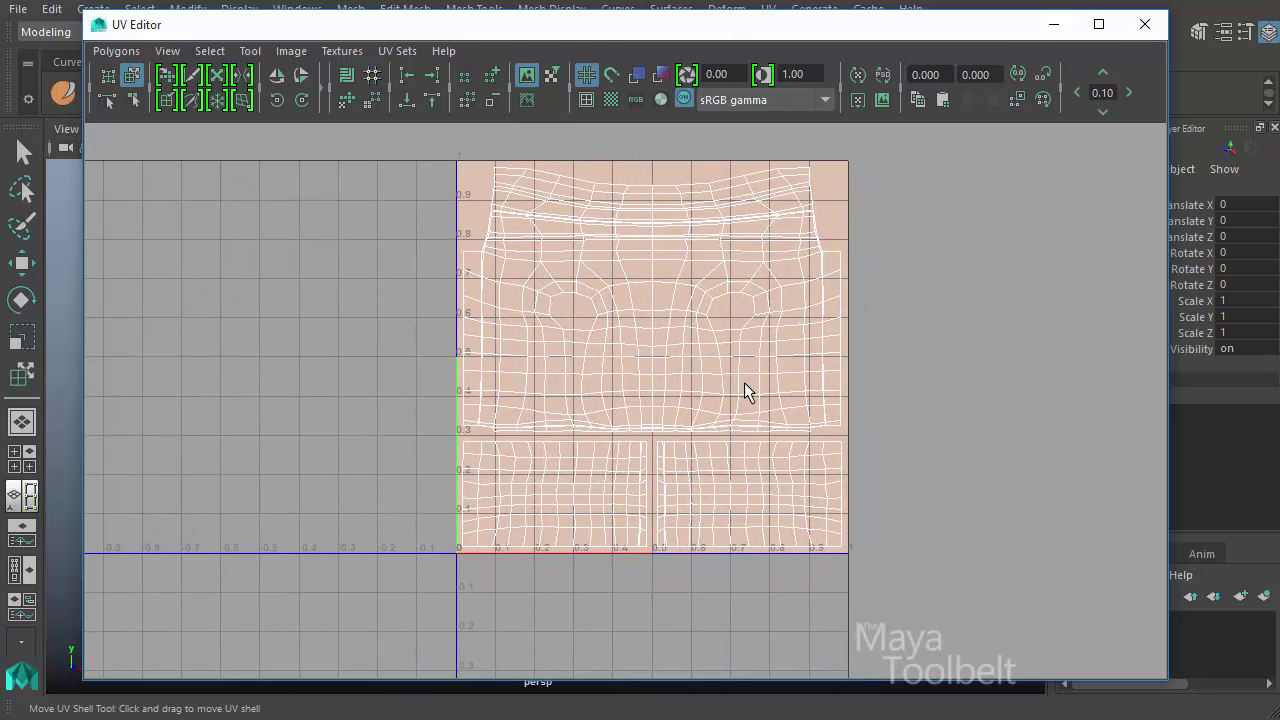
{"action": "middle_click_drag", "start_coordinate": [526, 325], "coordinate": [459, 354], "text": "alt"}
{"action": "right_click_drag", "start_coordinate": [560, 380], "coordinate": [660, 390], "text": "alt"}
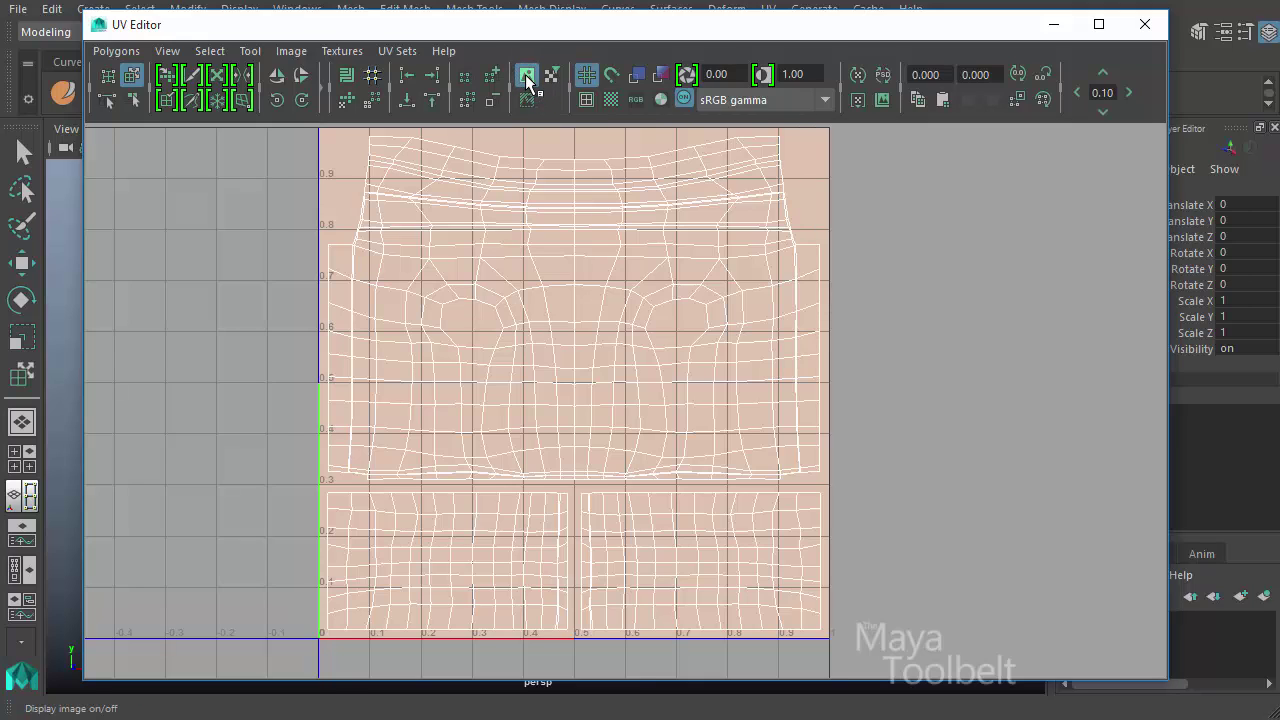
{"action": "left_click", "coordinate": [526, 76]}
{"action": "left_click", "coordinate": [527, 77]}
{"action": "left_click", "coordinate": [527, 78]}
- Move the UV Editor aside to view the shirt, restore it, and compare the UV shells with and without the texture image
{"action": "left_click_drag", "start_coordinate": [521, 37], "coordinate": [501, 139]}
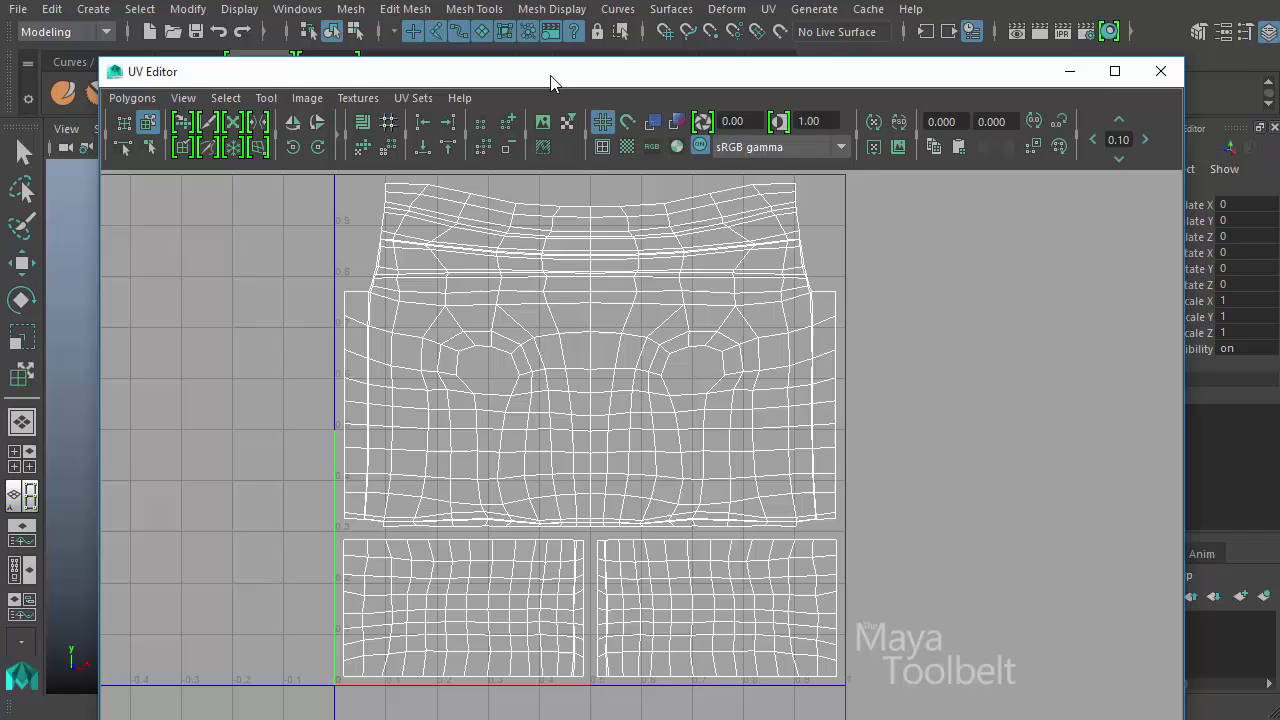
{"action": "left_click_drag", "start_coordinate": [550, 82], "coordinate": [591, 558]}
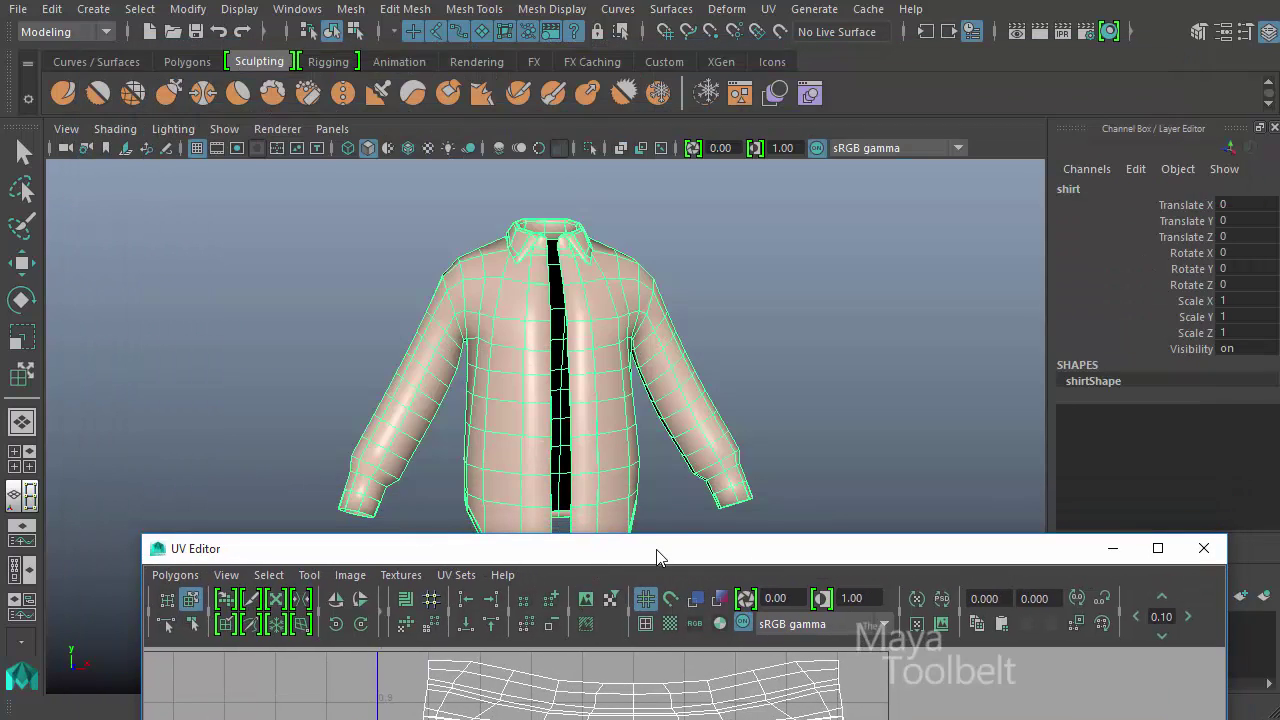
{"action": "left_click_drag", "start_coordinate": [597, 391], "coordinate": [614, 503], "text": "alt"}
{"action": "left_click_drag", "start_coordinate": [601, 547], "coordinate": [511, 26]}
{"action": "left_click", "coordinate": [497, 81]}
{"action": "left_click", "coordinate": [497, 81]}
{"action": "left_click", "coordinate": [497, 79]}
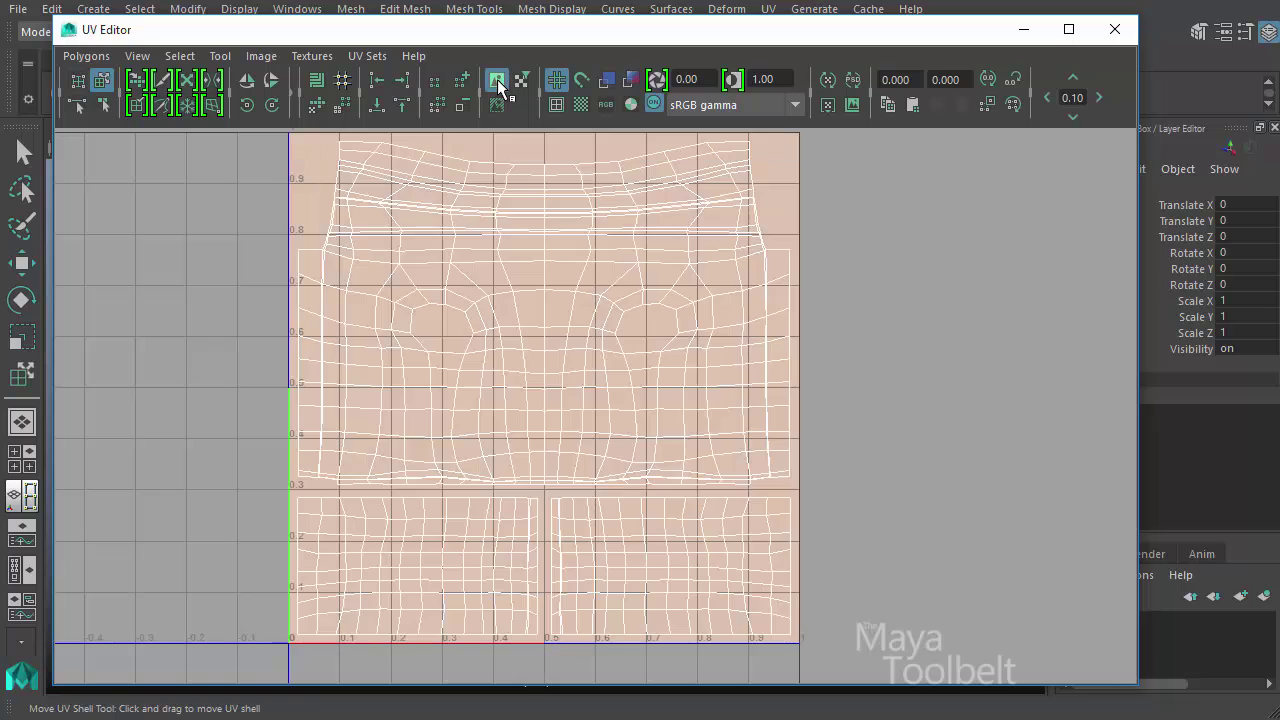
{"action": "left_click", "coordinate": [497, 79]}
- Activate the Move UV Shell Tool and shift the shirt's large body shell slightly upward in UV space
{"action": "middle_click_drag", "start_coordinate": [679, 343], "coordinate": [697, 336], "text": "alt"}
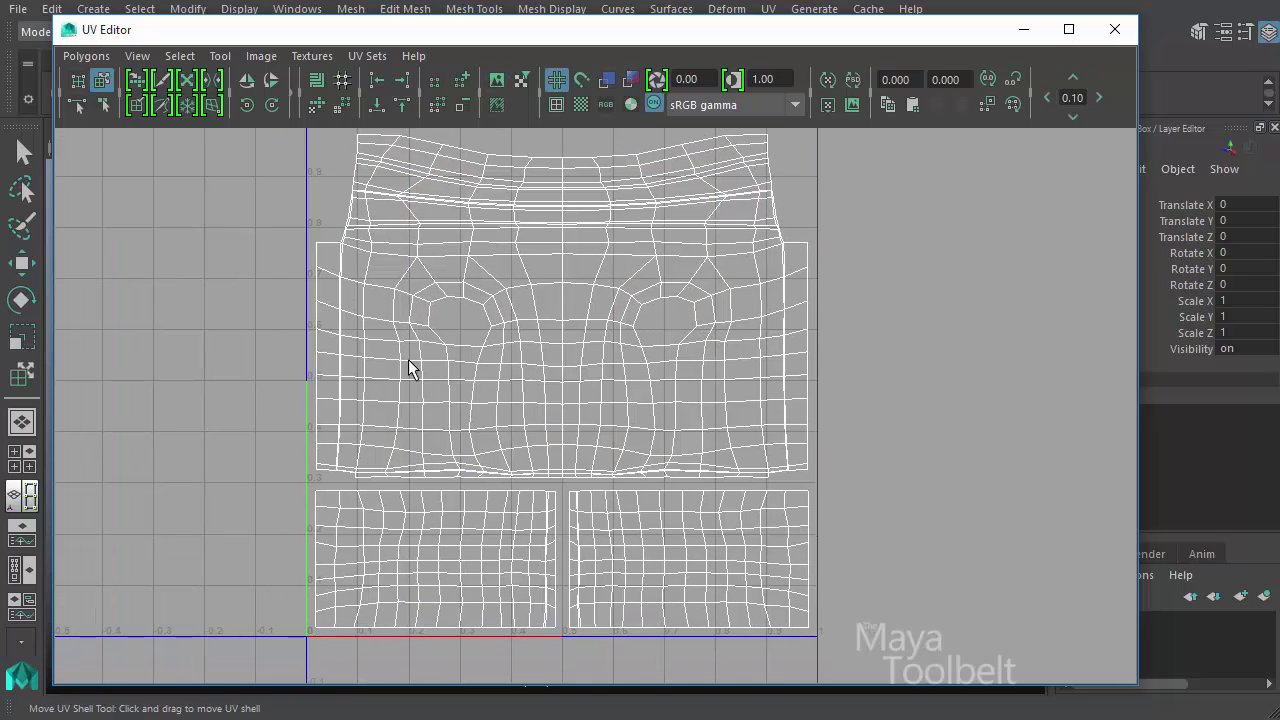
{"action": "middle_click_drag", "start_coordinate": [737, 434], "coordinate": [709, 443], "text": "alt"}
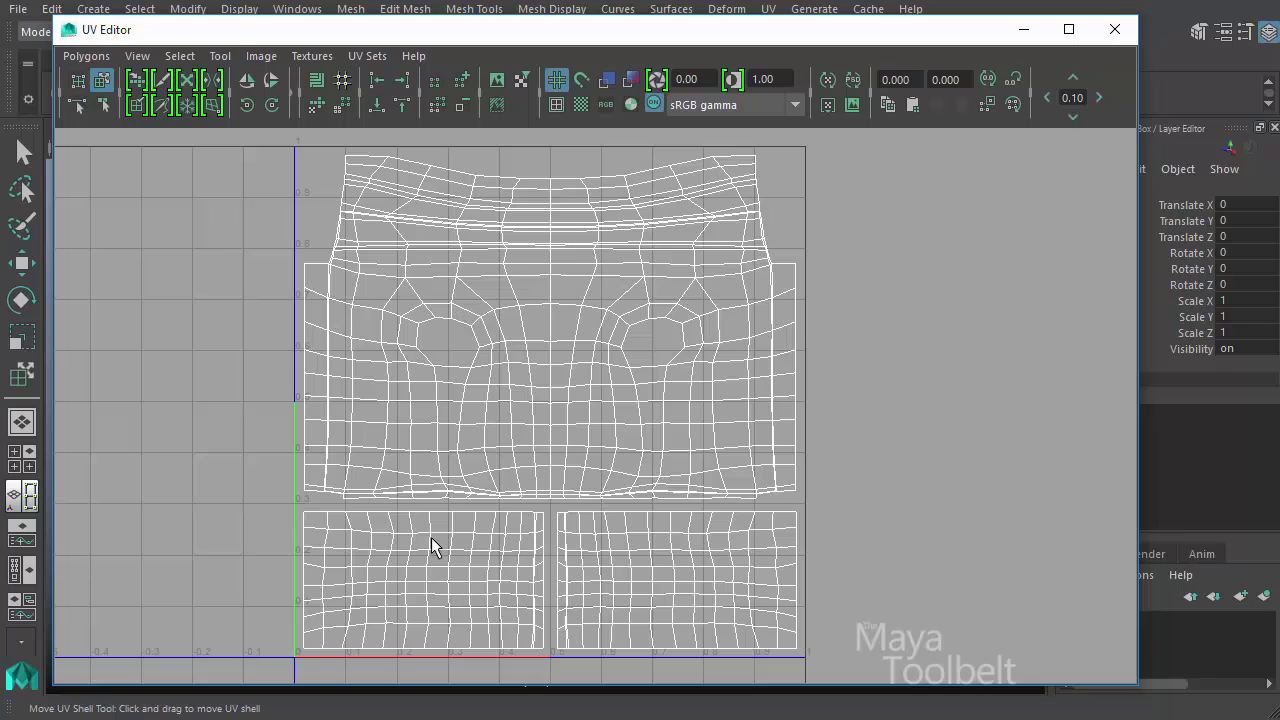
{"action": "right_click_drag", "start_coordinate": [688, 279], "coordinate": [616, 308], "text": "alt"}
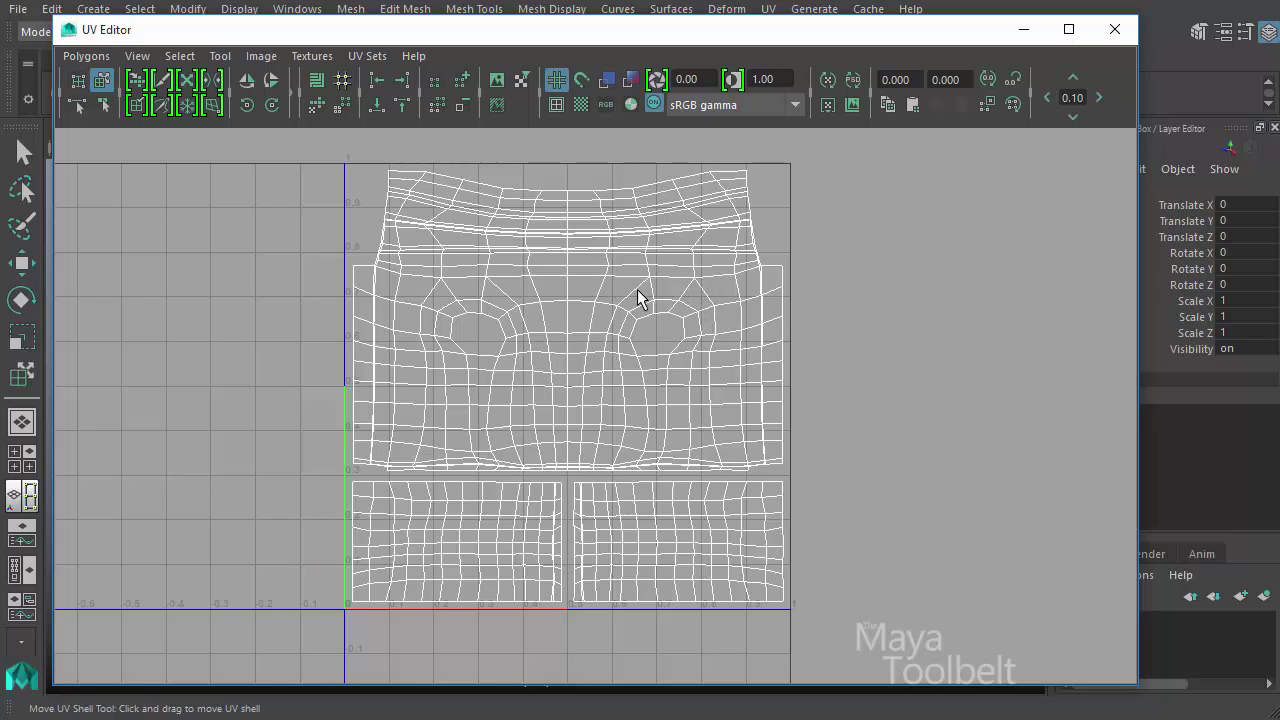
{"action": "left_click", "coordinate": [220, 56]}
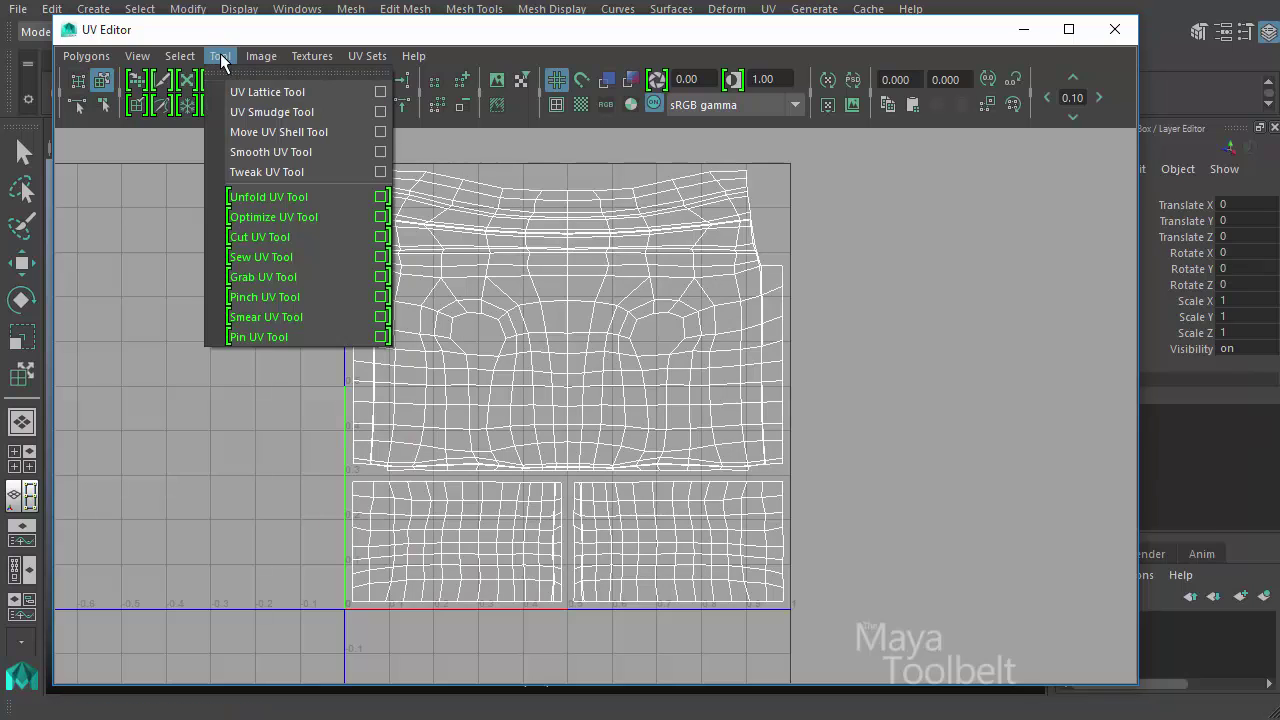
{"action": "left_click", "coordinate": [275, 134]}
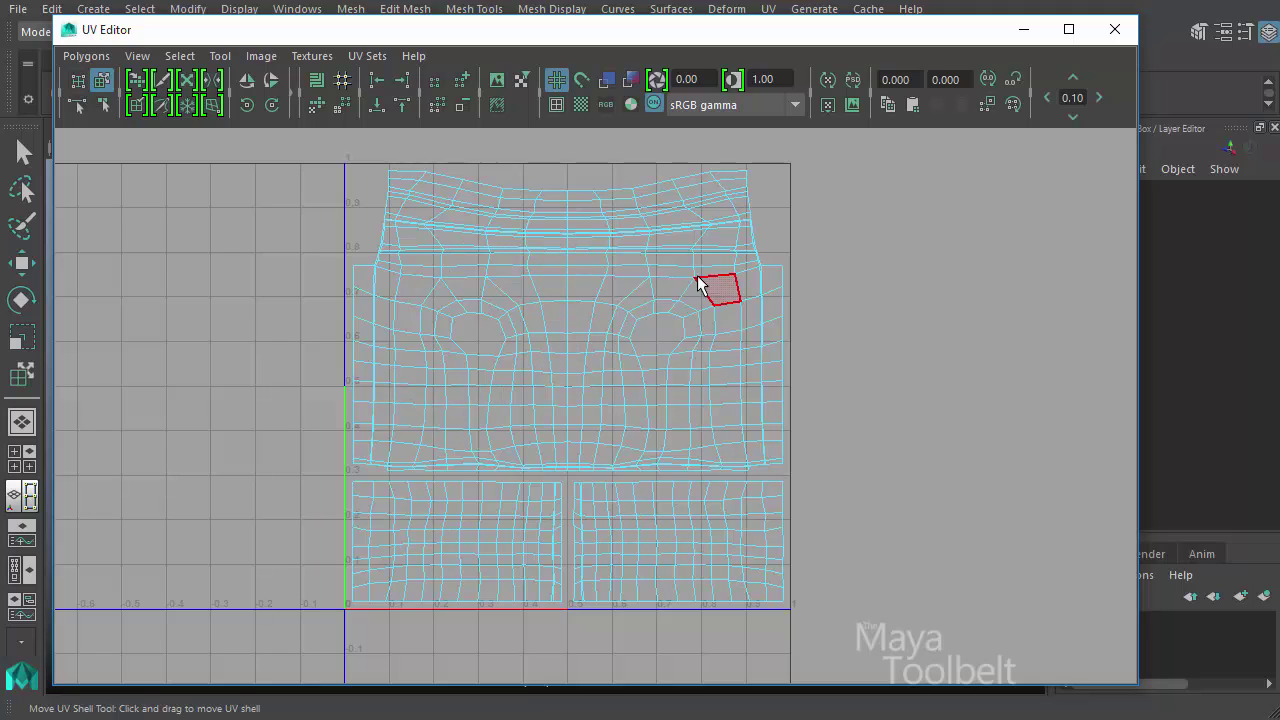
{"action": "left_click", "coordinate": [552, 272]}
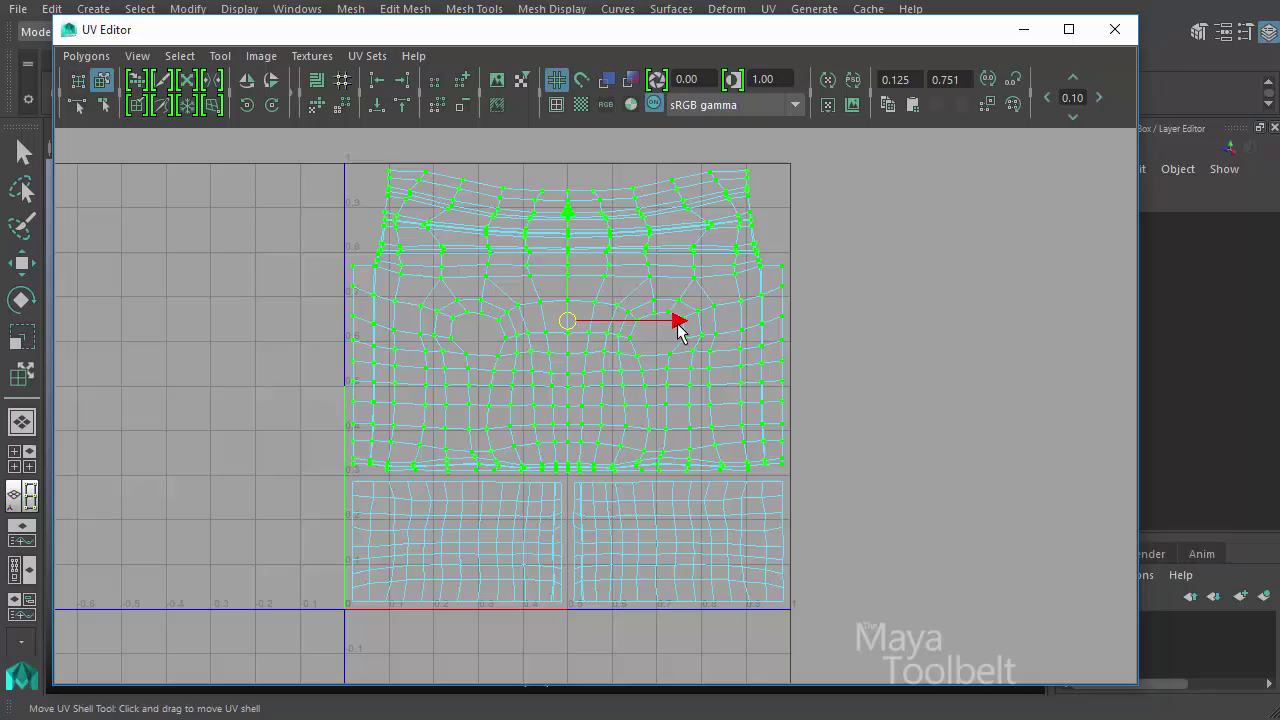
{"action": "left_click_drag", "start_coordinate": [680, 321], "coordinate": [571, 305]}
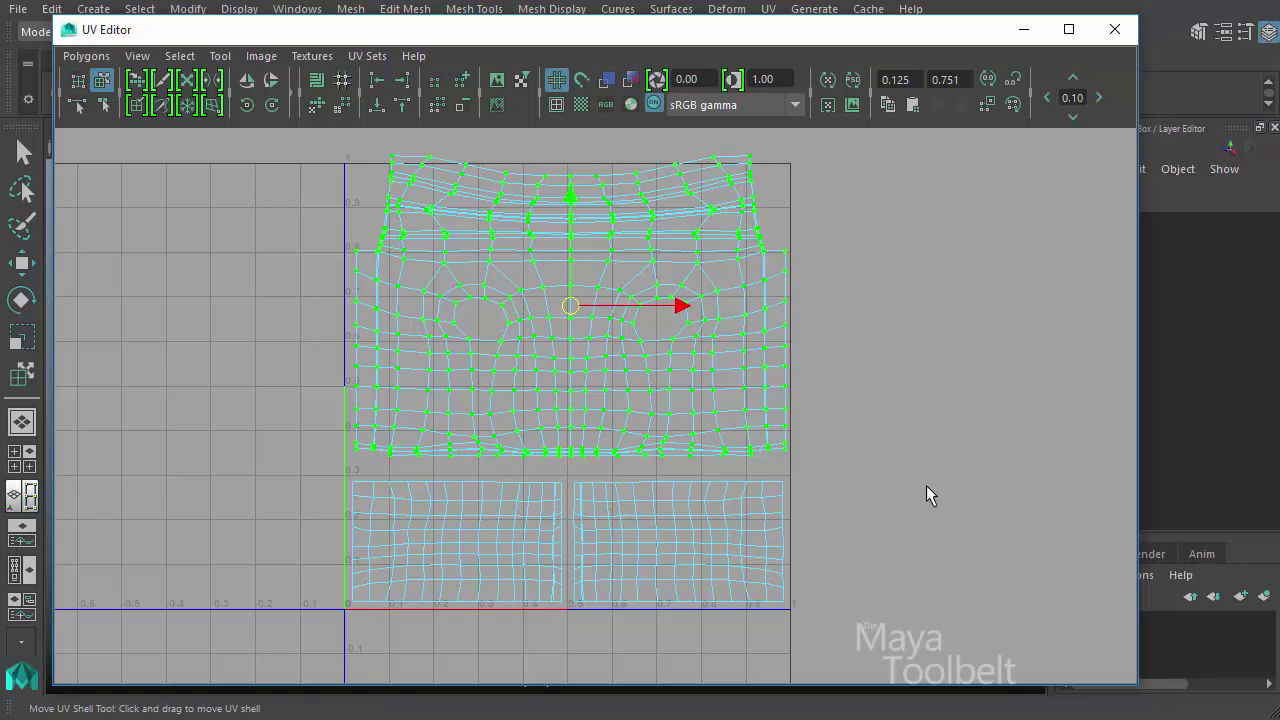
- Pick the sleeve and body shells one after another and nudge the right sleeve shell slightly upward
{"action": "left_click", "coordinate": [432, 524]}
{"action": "left_click", "coordinate": [697, 548]}
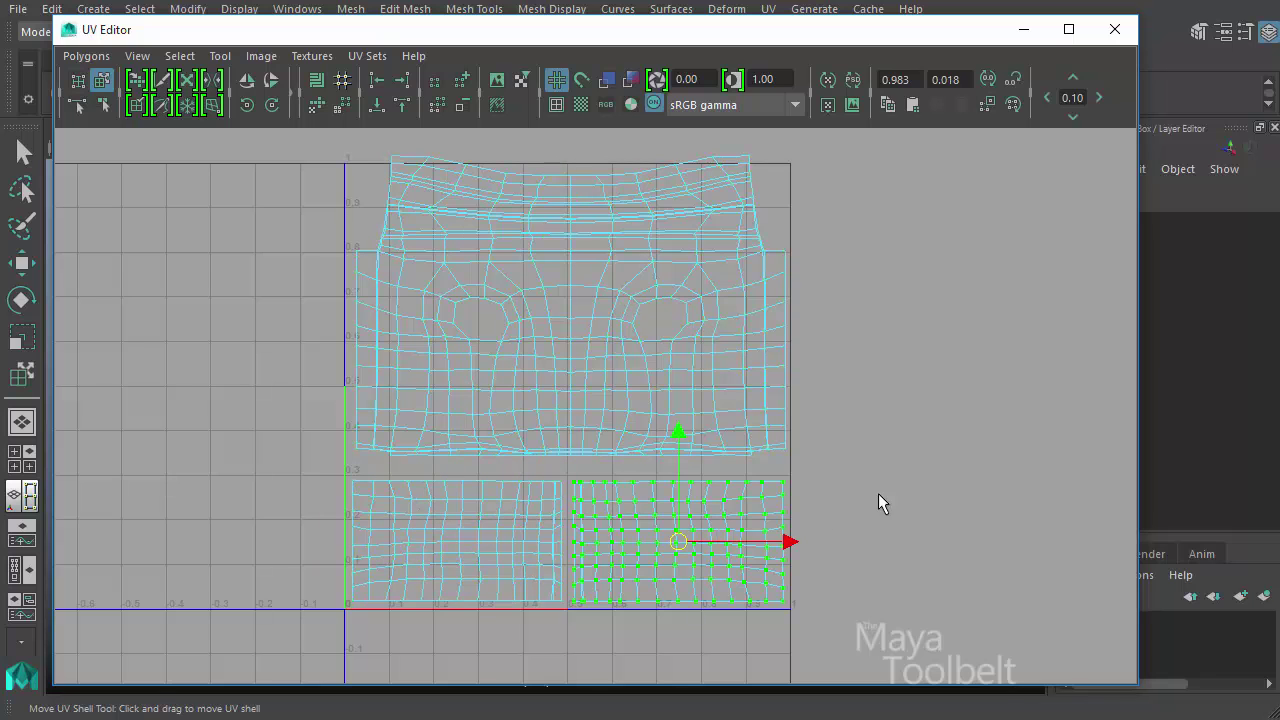
{"action": "left_click", "coordinate": [735, 293]}
{"action": "left_click", "coordinate": [570, 535]}
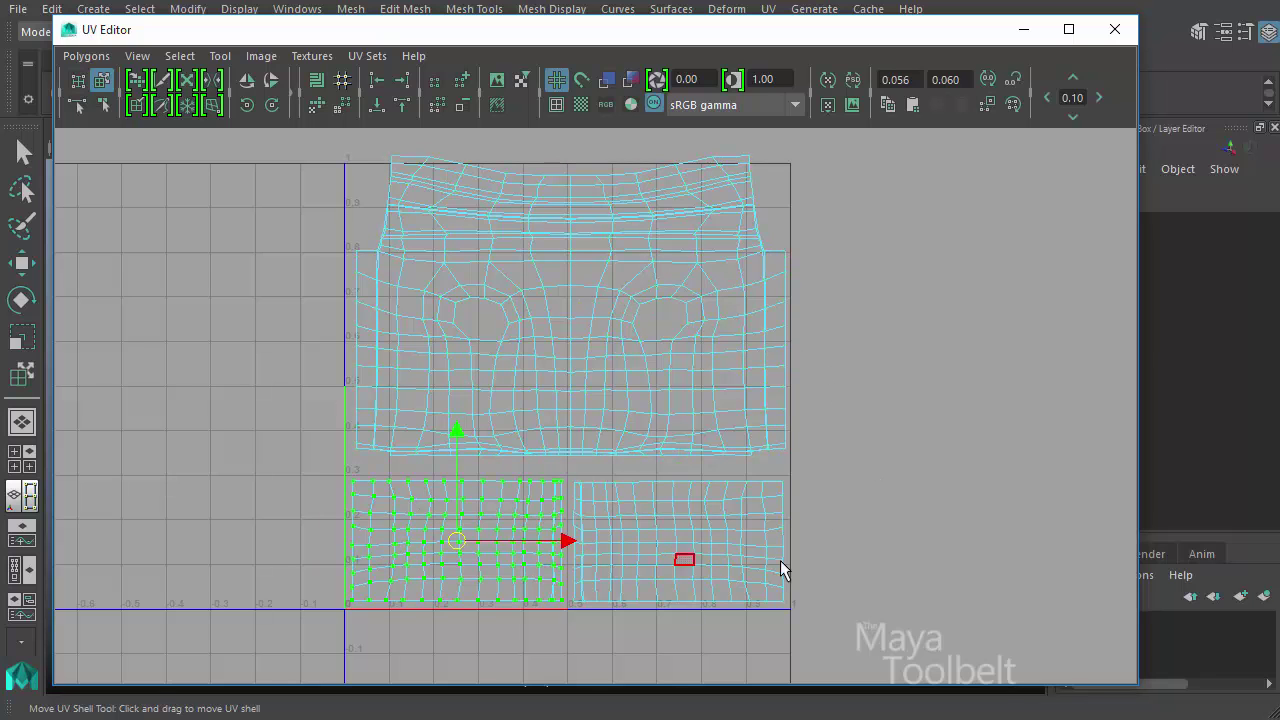
{"action": "left_click", "coordinate": [757, 506]}
{"action": "mouse_move", "coordinate": [686, 543]}
{"action": "left_mouse_down"}
{"action": "mouse_move", "coordinate": [871, 484]}
{"action": "mouse_move", "coordinate": [814, 600]}
{"action": "mouse_move", "coordinate": [690, 550]}
{"action": "mouse_move", "coordinate": [543, 329]}
{"action": "mouse_move", "coordinate": [711, 549]}
{"action": "mouse_move", "coordinate": [683, 546]}
{"action": "left_mouse_up"}
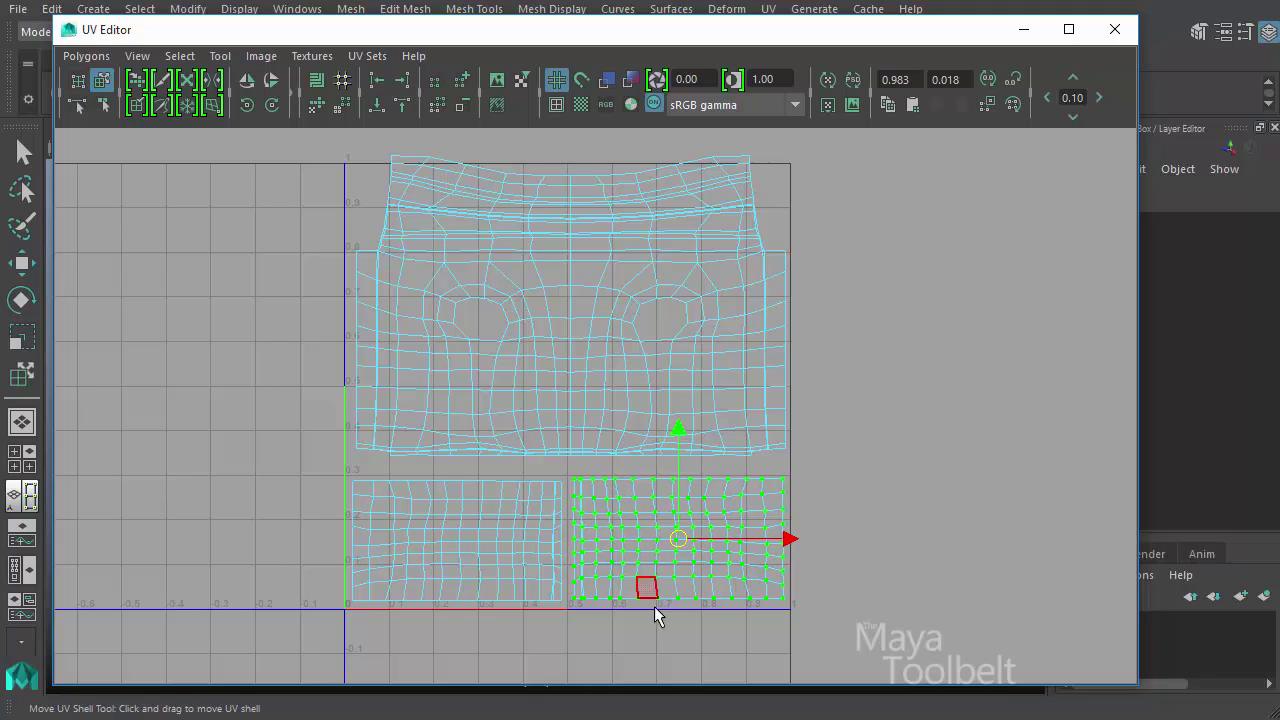
- Open the Move UV Shell Tool options beside a narrowed UV Editor, frame the shells, and reset the tool settings
{"action": "left_click", "coordinate": [214, 58]}
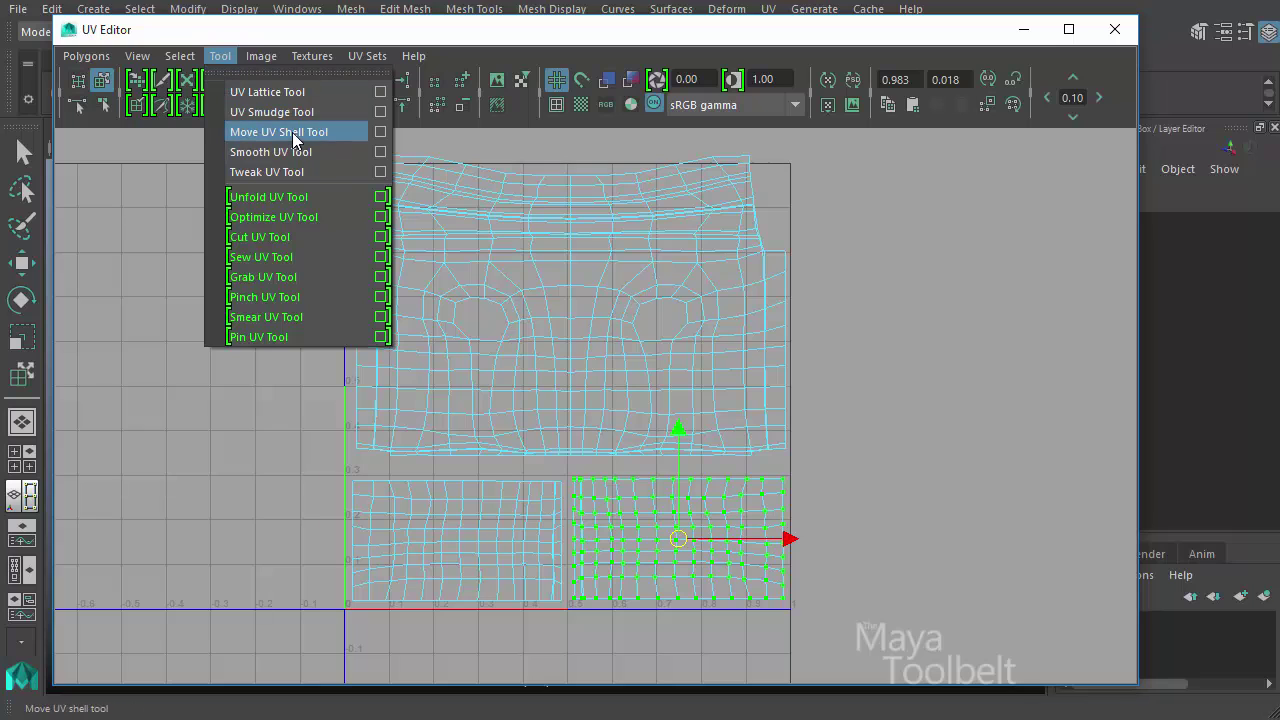
{"action": "left_click", "coordinate": [380, 133]}
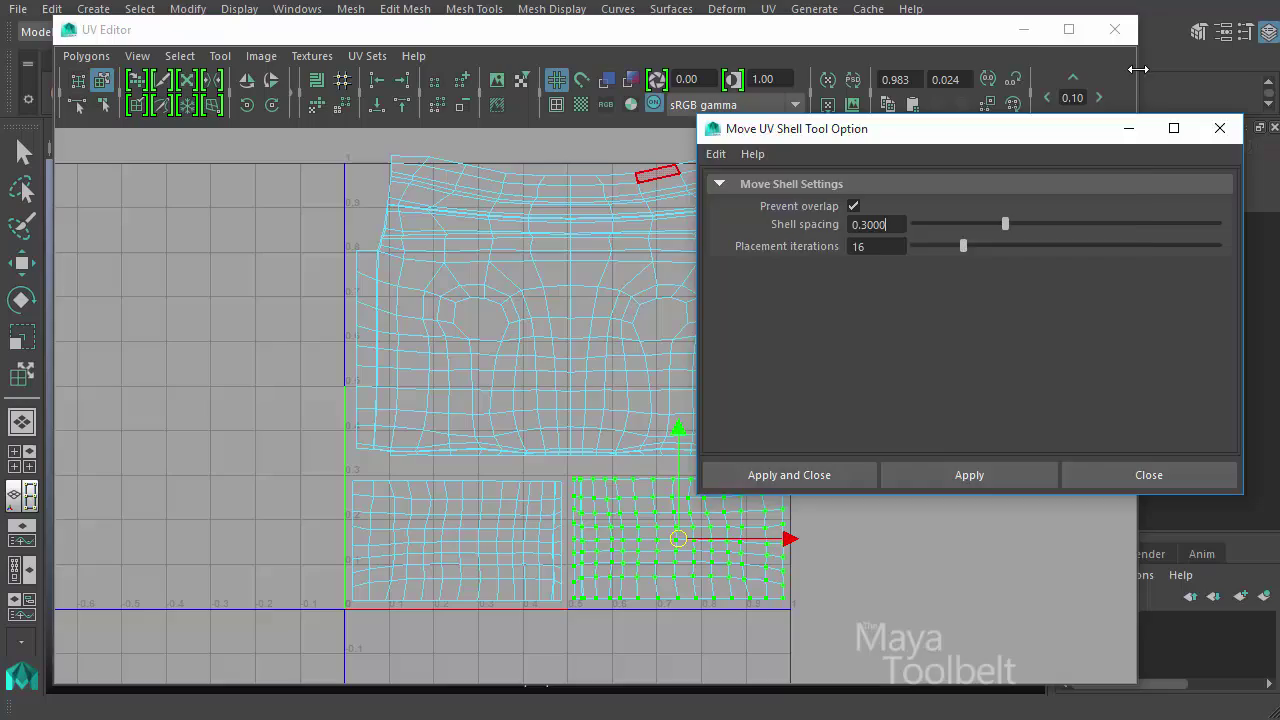
{"action": "left_click_drag", "start_coordinate": [1136, 68], "coordinate": [697, 78]}
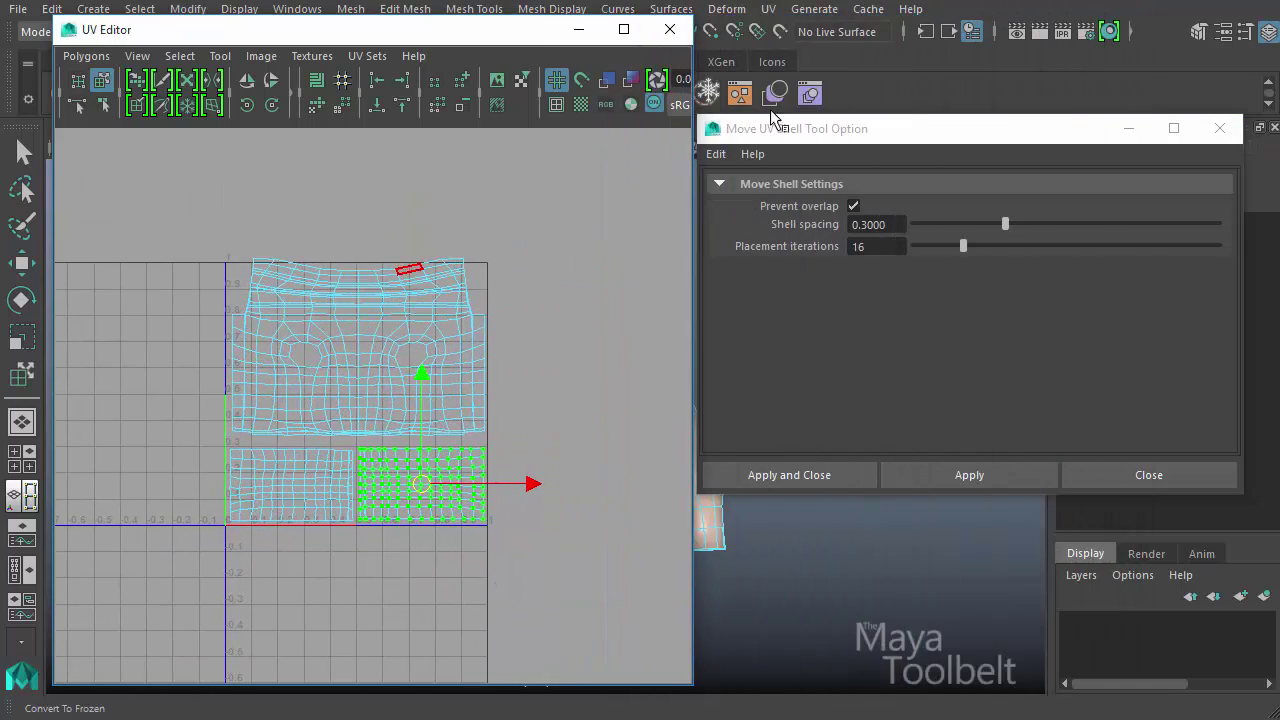
{"action": "left_click_drag", "start_coordinate": [814, 129], "coordinate": [833, 118]}
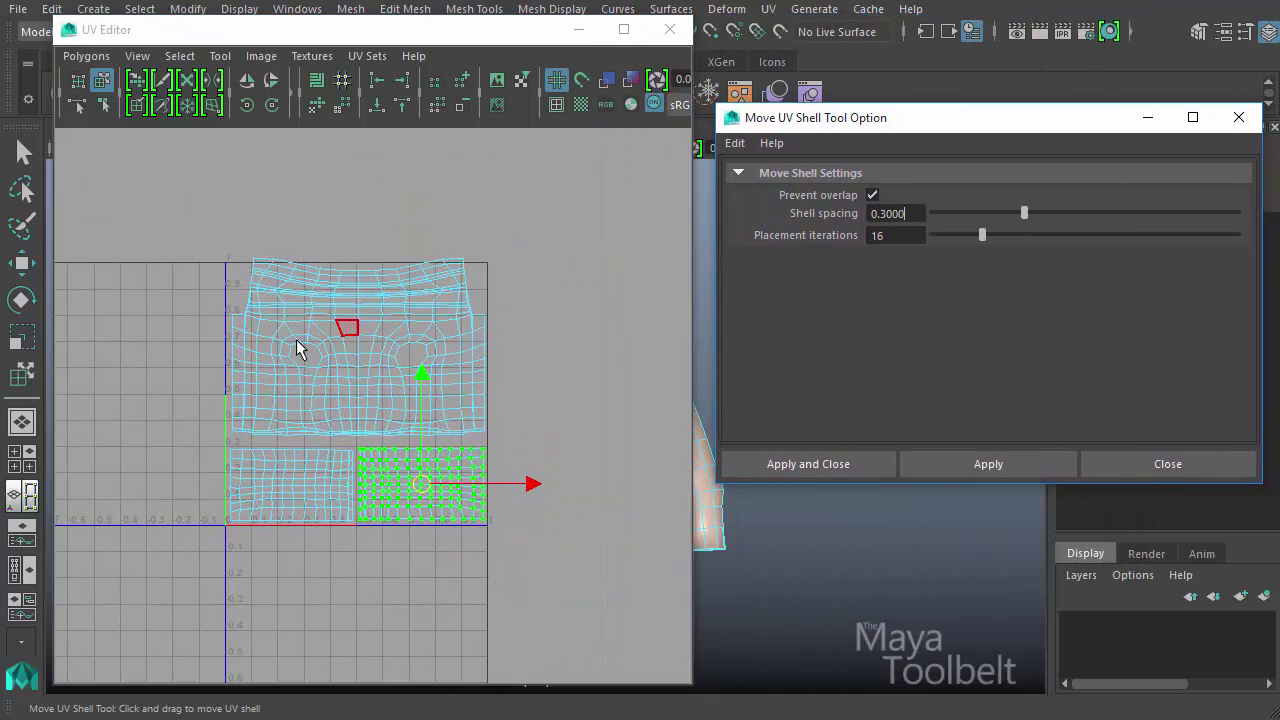
{"action": "right_click_drag", "start_coordinate": [294, 349], "coordinate": [614, 371], "text": "alt"}
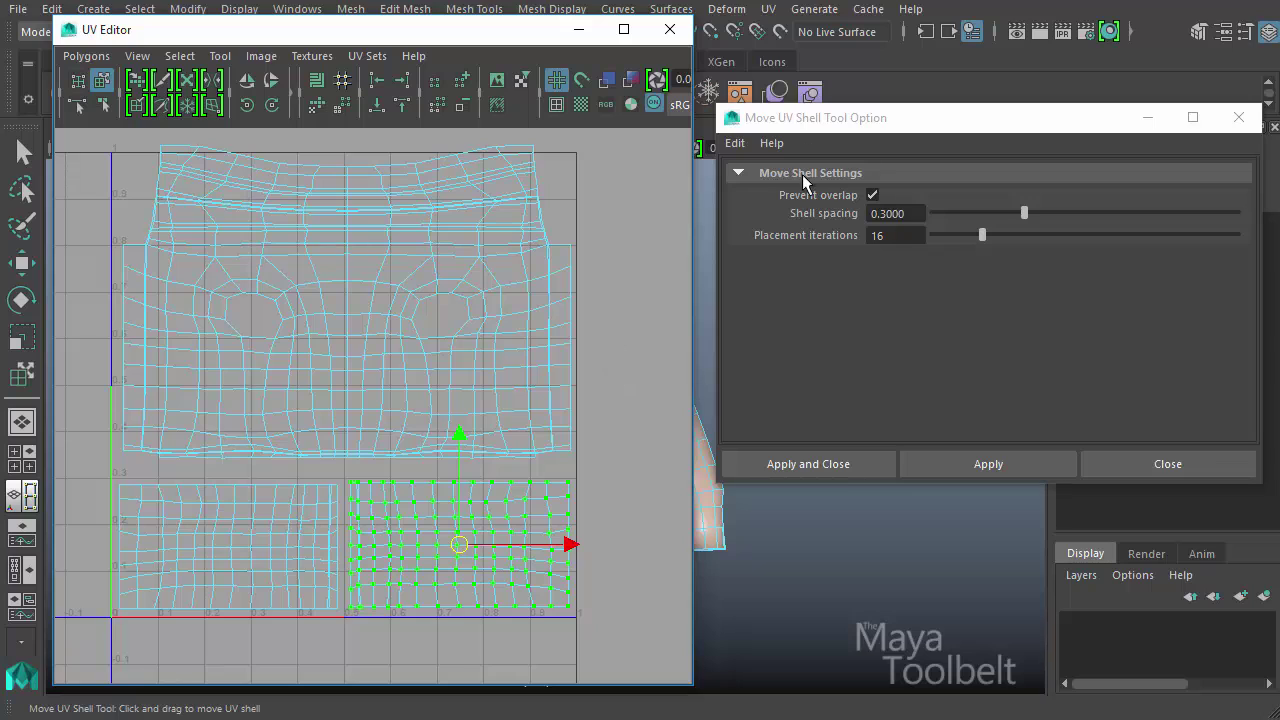
{"action": "left_click", "coordinate": [748, 145]}
{"action": "left_click", "coordinate": [768, 183]}
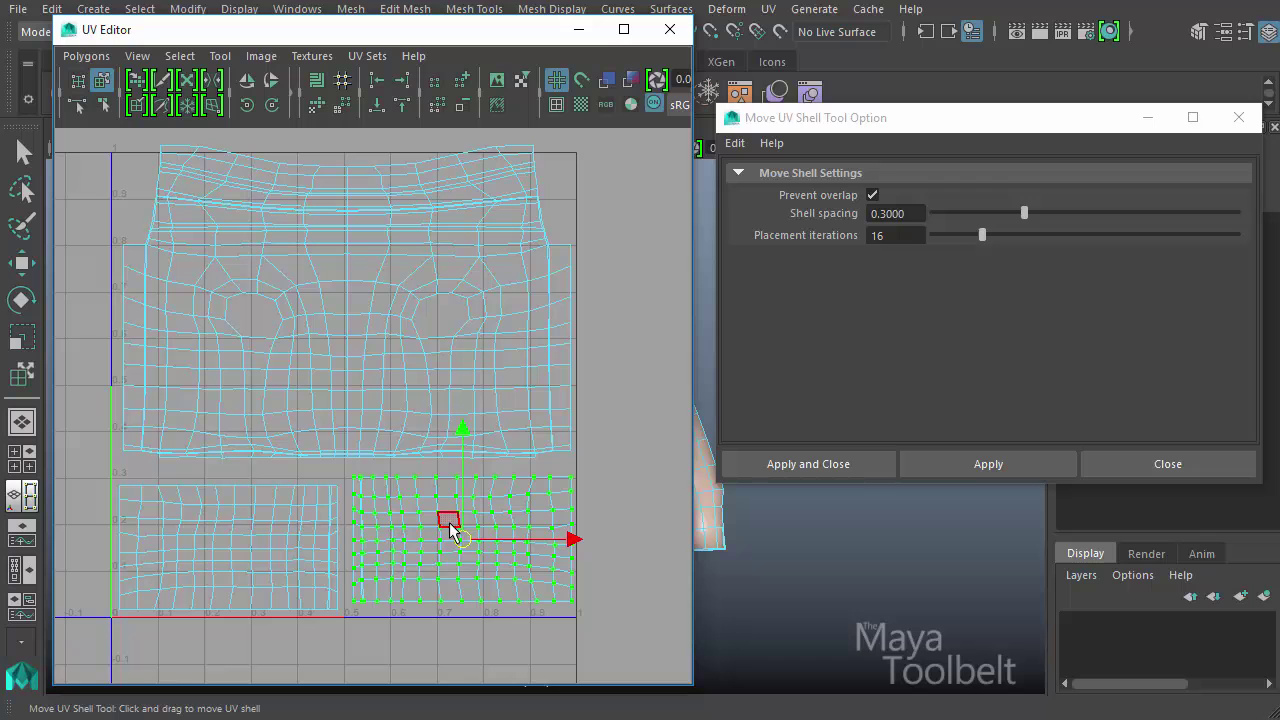
- Try to move the right and left sleeve shells onto the body shell with Prevent overlap enabled
{"action": "left_click_drag", "start_coordinate": [457, 543], "coordinate": [523, 289]}
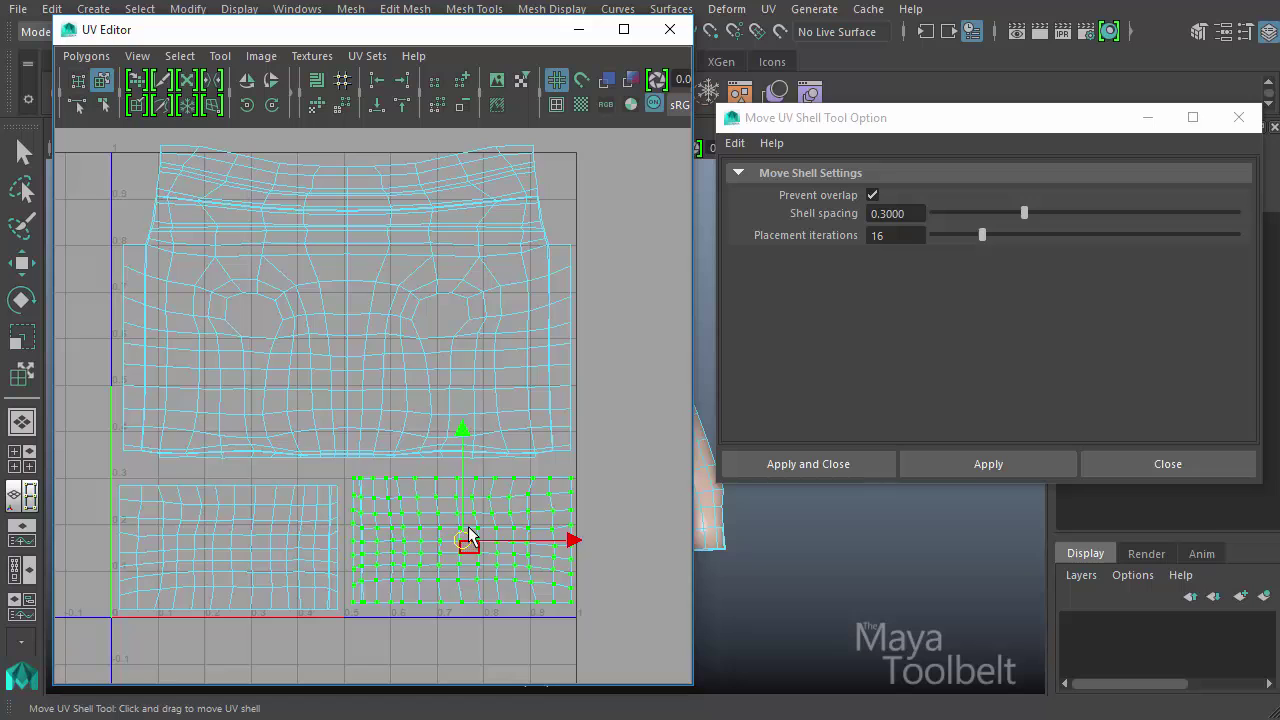
{"action": "left_click_drag", "start_coordinate": [468, 531], "coordinate": [474, 416]}
{"action": "left_click_drag", "start_coordinate": [466, 546], "coordinate": [300, 411]}
{"action": "left_click_drag", "start_coordinate": [226, 568], "coordinate": [309, 417]}
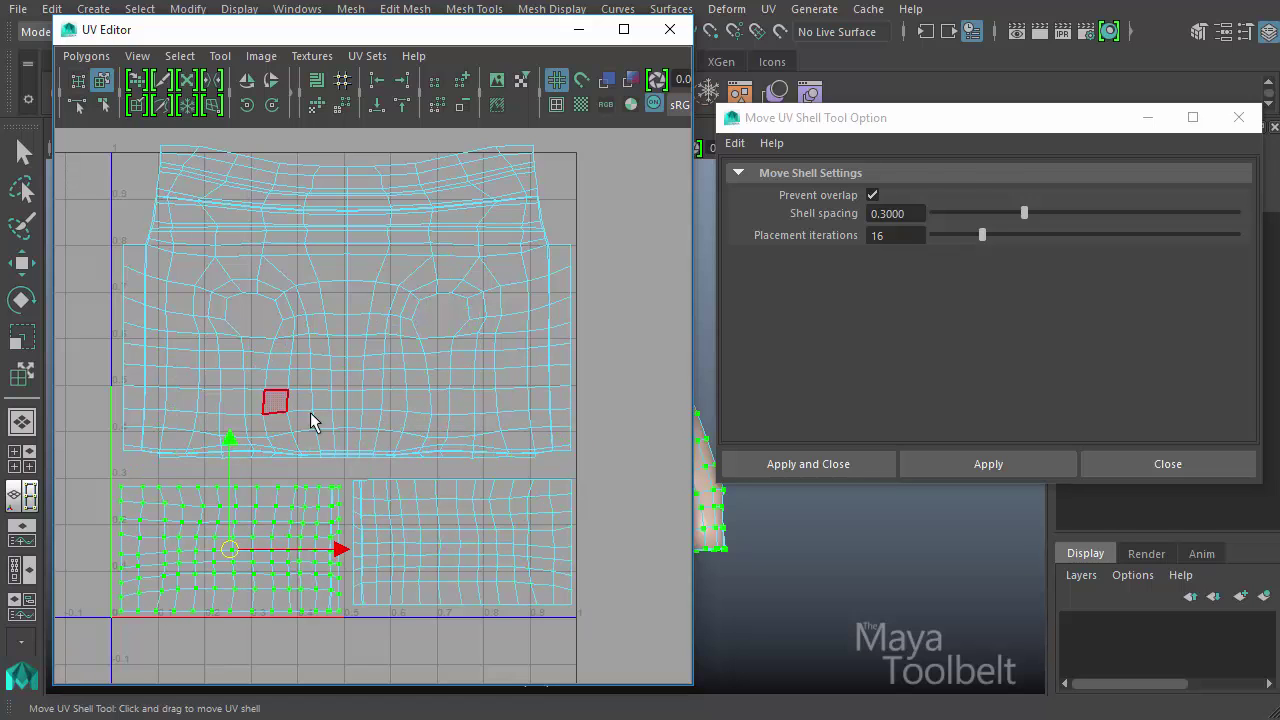
- Disable Prevent overlap and move the left sleeve shell across the body and right sleeve shells, returning it to its empty area
{"action": "left_click", "coordinate": [872, 196]}
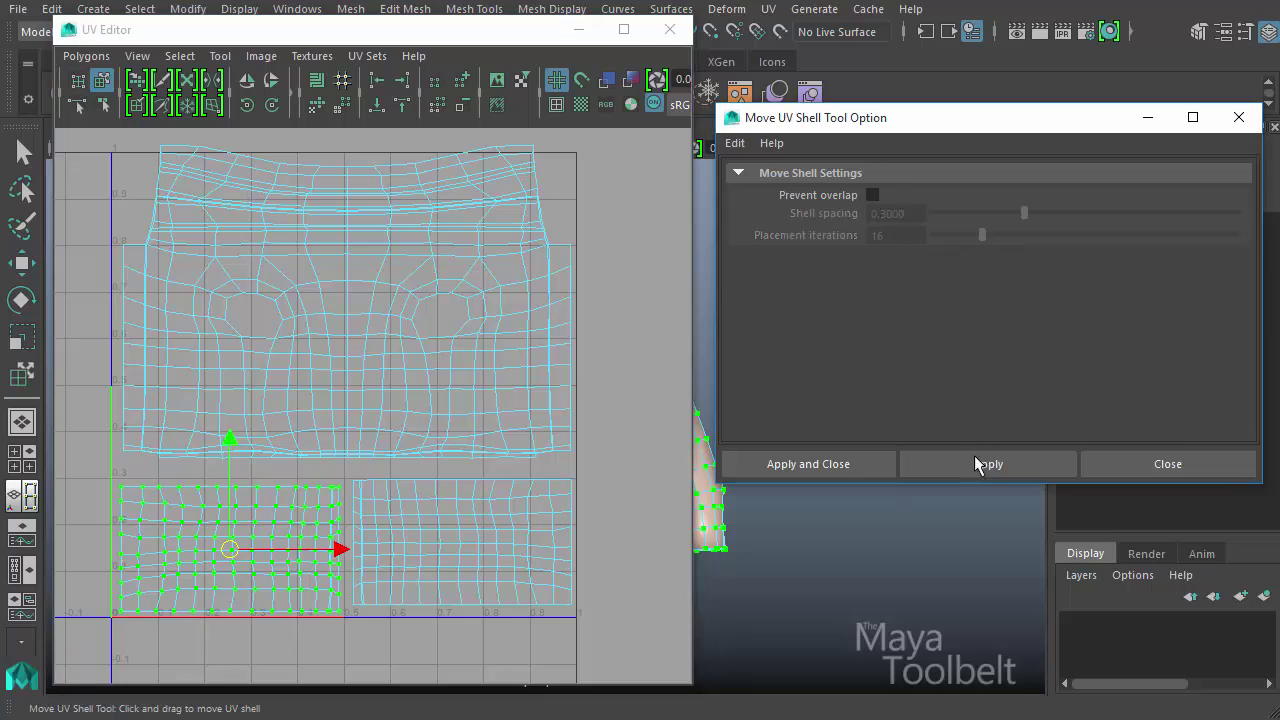
{"action": "left_click_drag", "start_coordinate": [235, 551], "coordinate": [283, 365]}
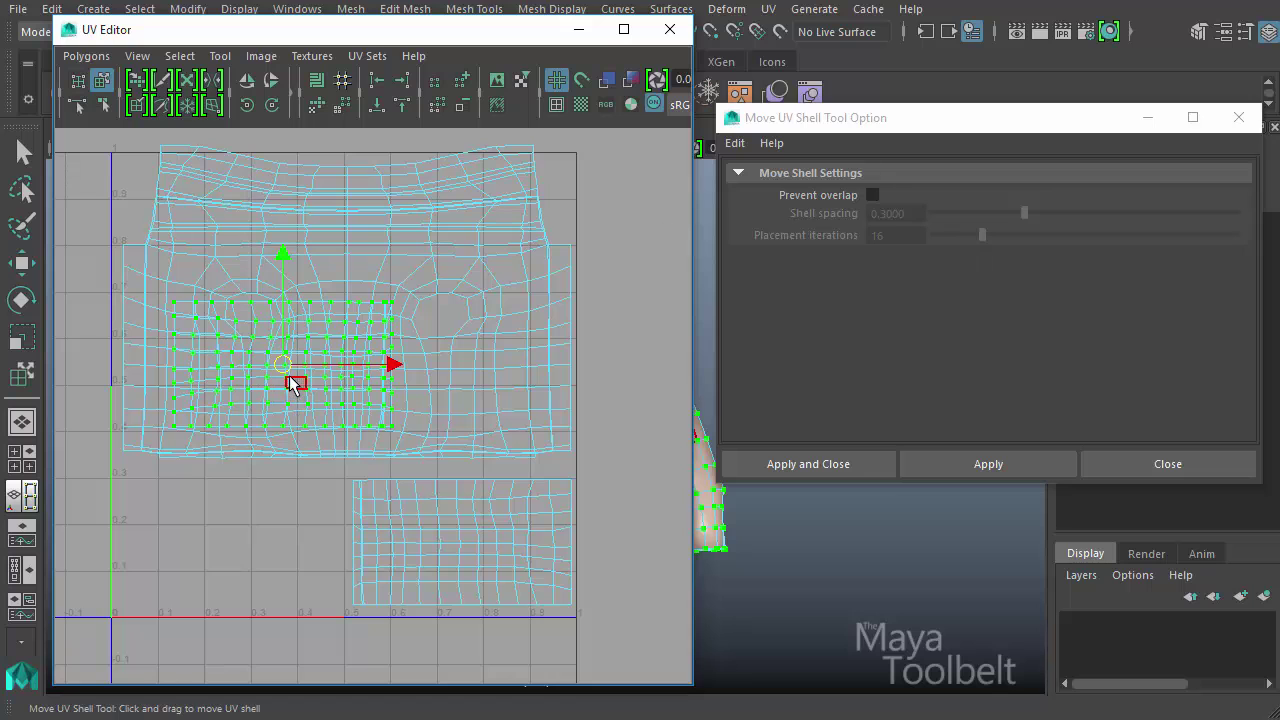
{"action": "left_click_drag", "start_coordinate": [290, 375], "coordinate": [538, 333]}
{"action": "left_click_drag", "start_coordinate": [497, 283], "coordinate": [468, 561]}
{"action": "left_click_drag", "start_coordinate": [305, 541], "coordinate": [101, 534]}
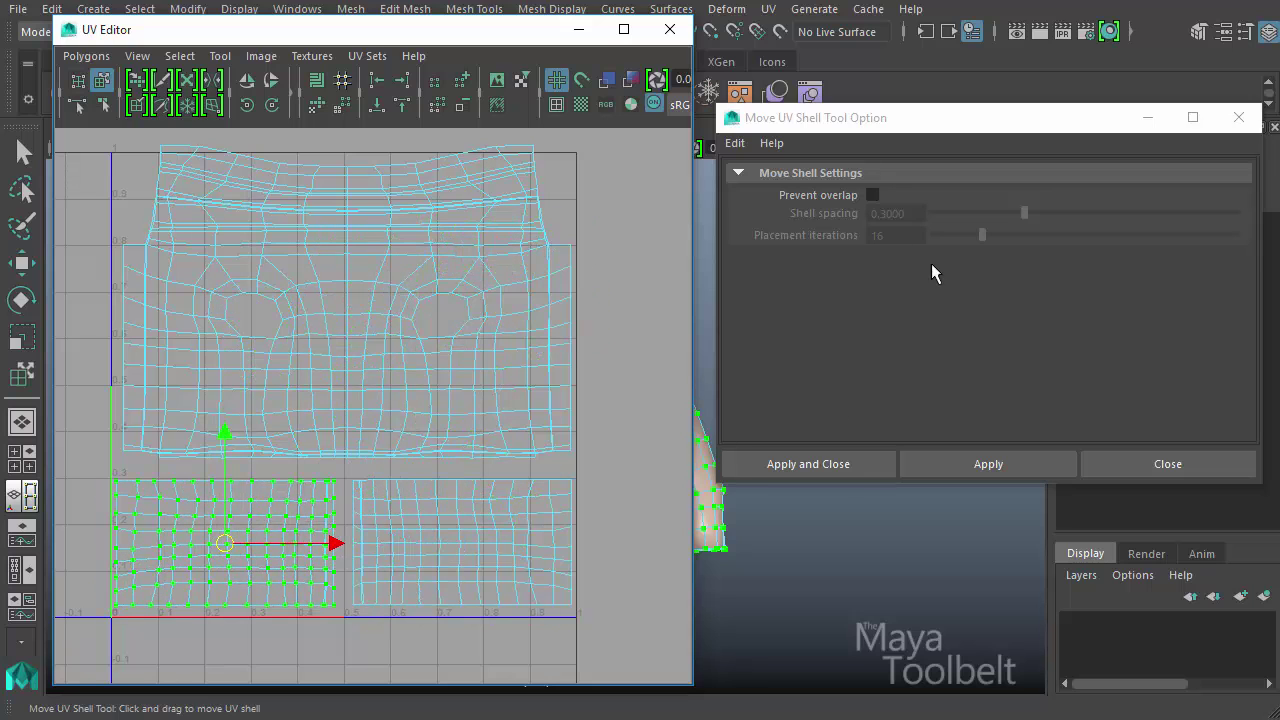
- Re-enable and apply Prevent overlap, try repeatedly to move the left sleeve shell onto the body shell, and undo the last move
{"action": "left_click", "coordinate": [872, 196]}
{"action": "left_click", "coordinate": [1011, 460]}
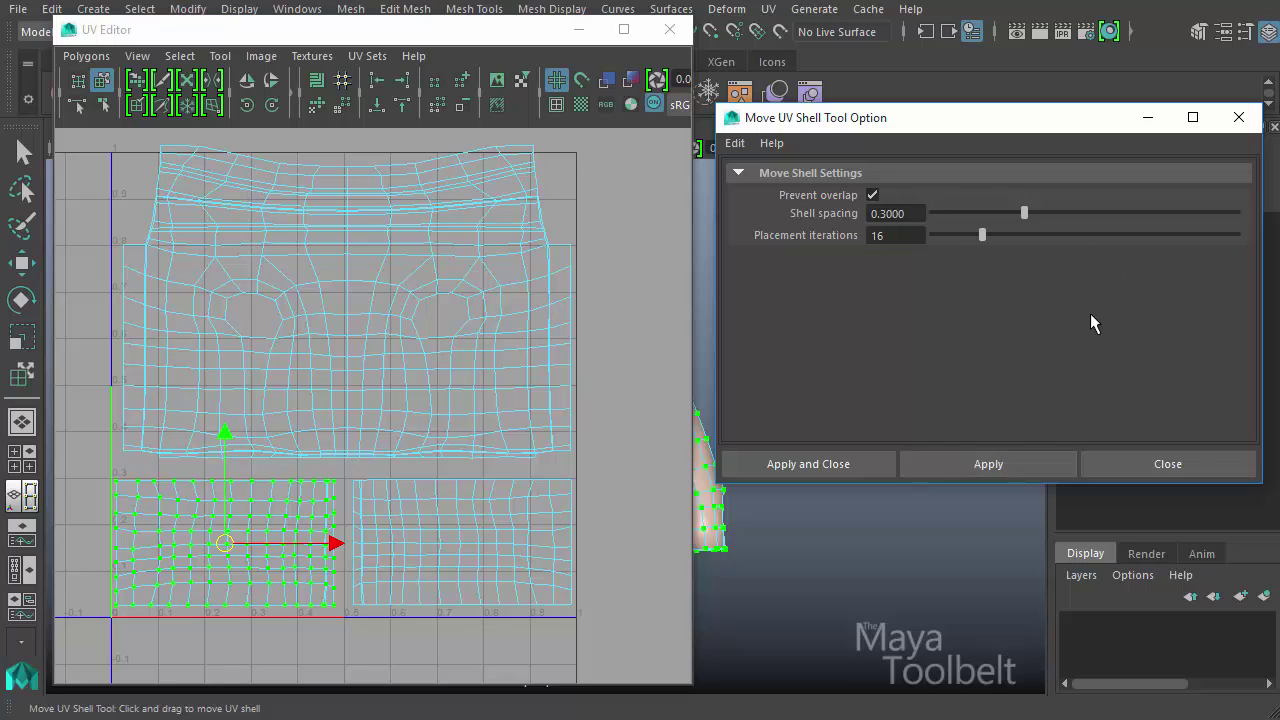
{"action": "left_click_drag", "start_coordinate": [237, 546], "coordinate": [449, 449]}
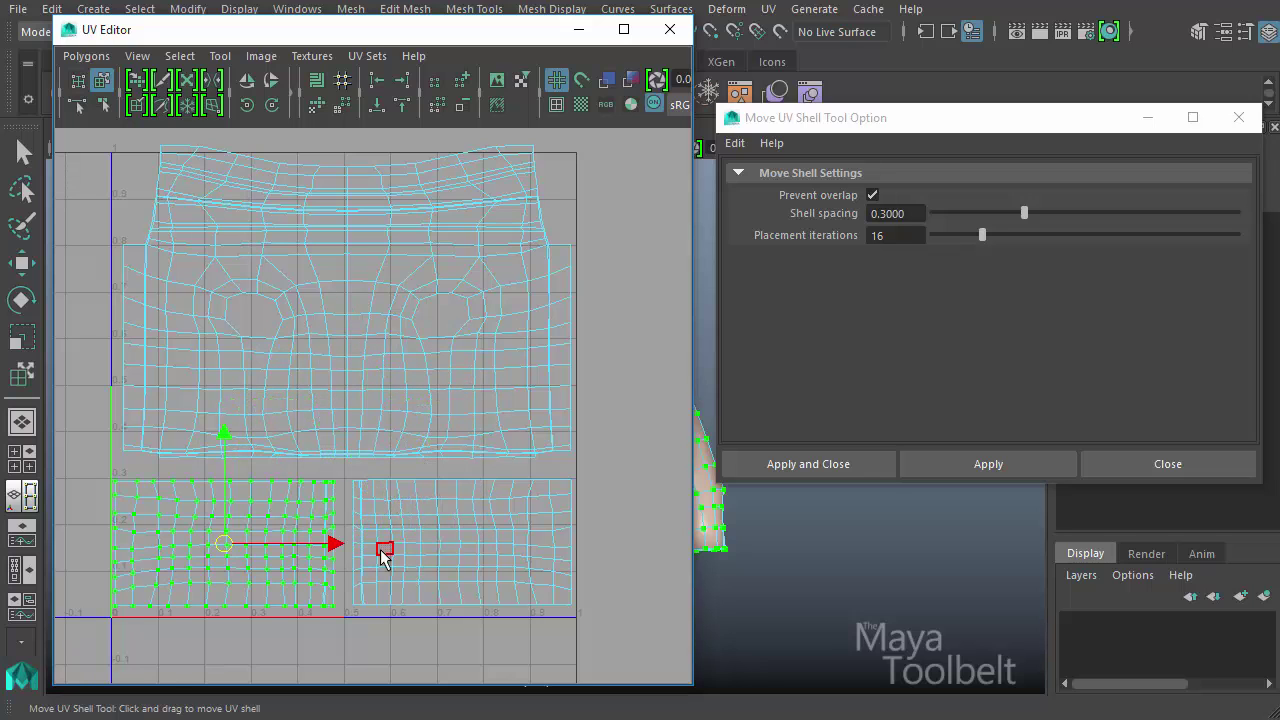
{"action": "left_click_drag", "start_coordinate": [220, 550], "coordinate": [440, 355]}
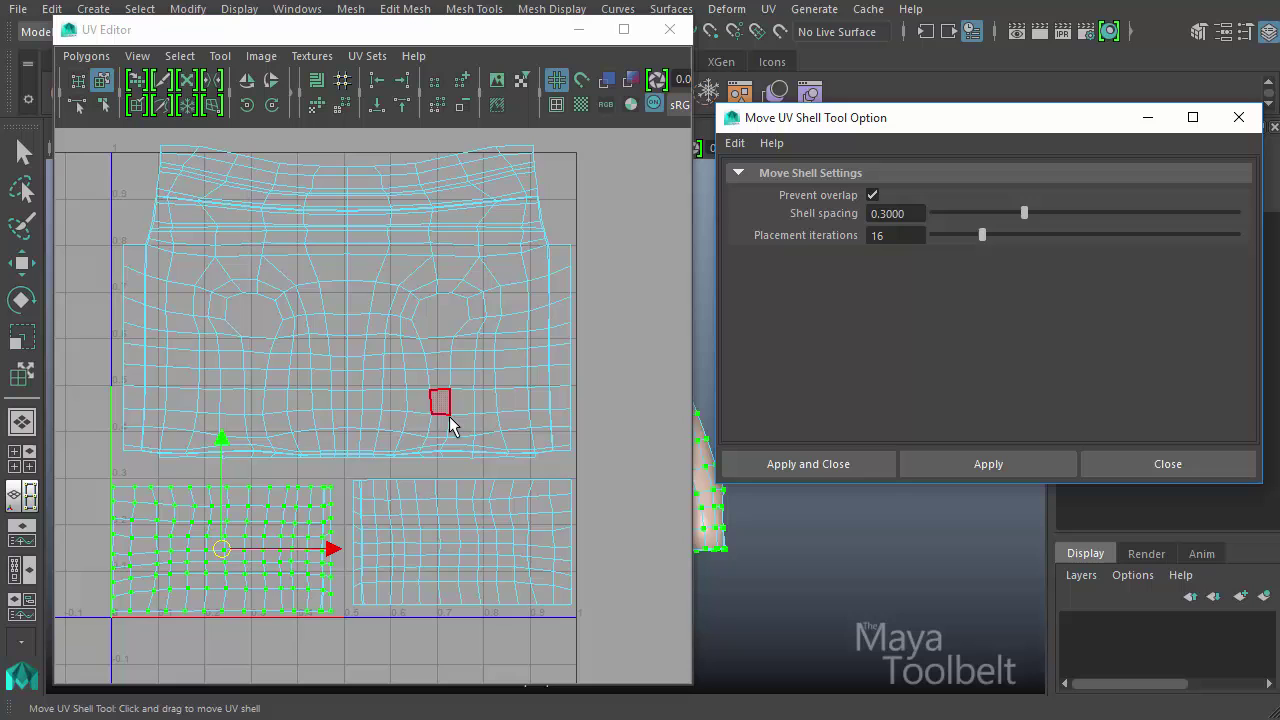
{"action": "left_click_drag", "start_coordinate": [234, 554], "coordinate": [491, 289]}
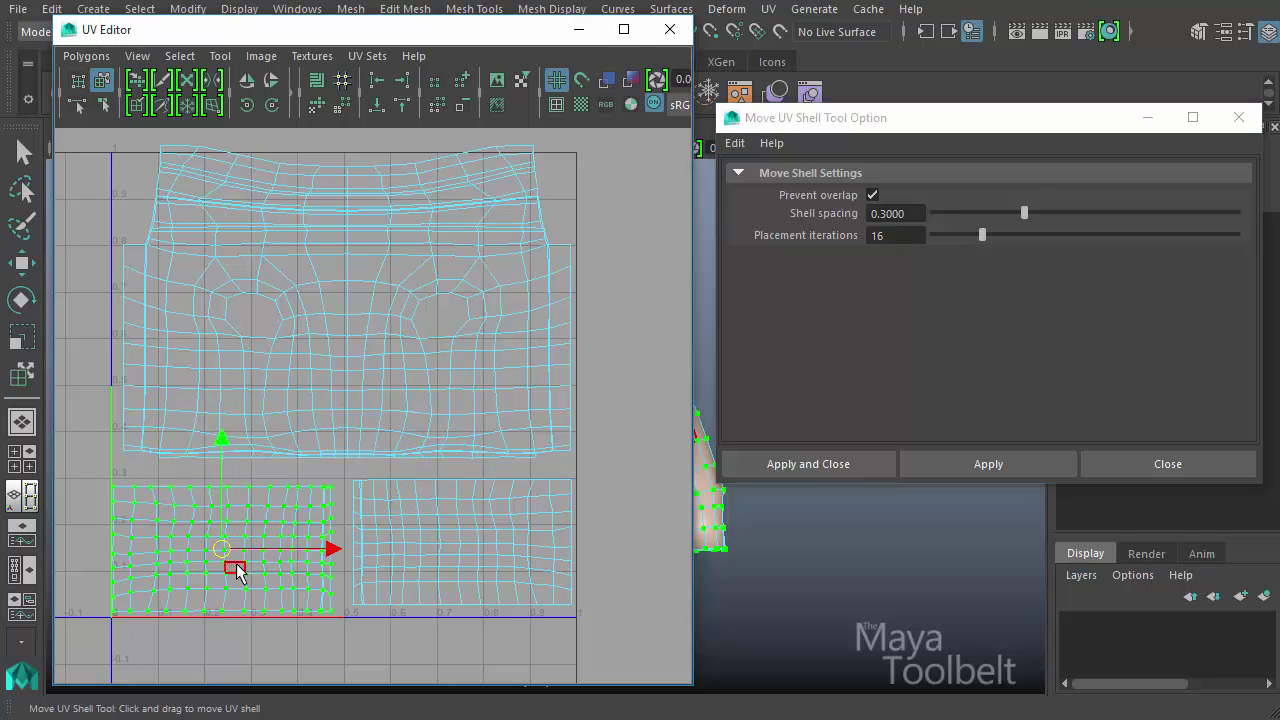
{"action": "left_click_drag", "start_coordinate": [234, 566], "coordinate": [370, 360]}
{"action": "key", "text": "ctrl+z"}
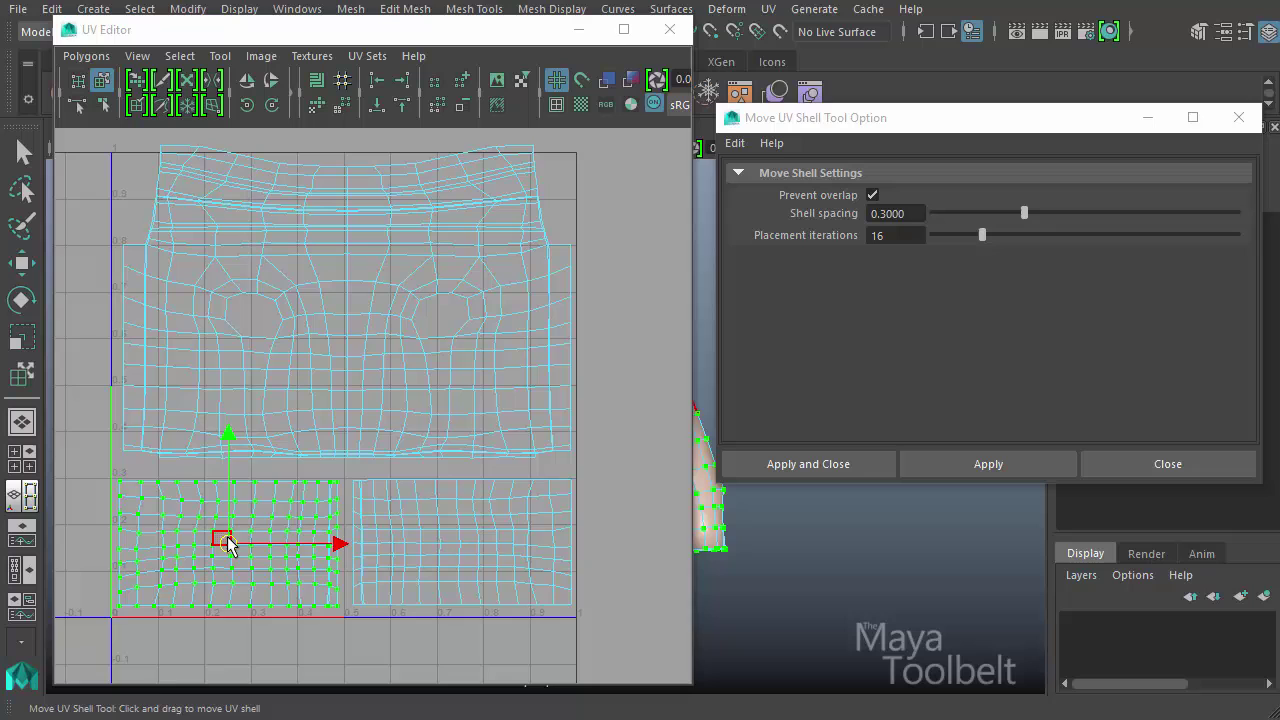
- Reposition the left sleeve shell in small moves, ending slightly closer to the body shell's lower edge
{"action": "mouse_move", "coordinate": [226, 544]}
{"action": "left_mouse_down"}
{"action": "mouse_move", "coordinate": [229, 511]}
{"action": "mouse_move", "coordinate": [241, 533]}
{"action": "mouse_move", "coordinate": [257, 510]}
{"action": "mouse_move", "coordinate": [286, 568]}
{"action": "mouse_move", "coordinate": [236, 542]}
{"action": "left_mouse_up"}
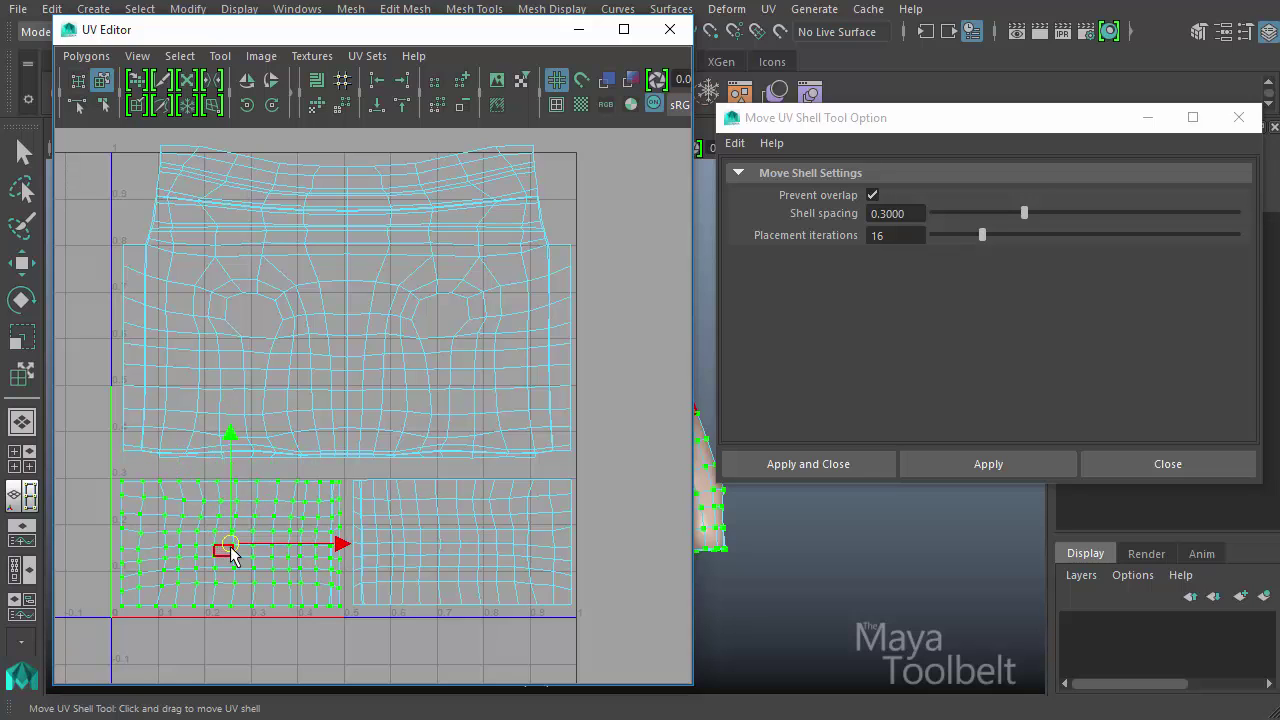
{"action": "left_click_drag", "start_coordinate": [231, 548], "coordinate": [210, 504]}
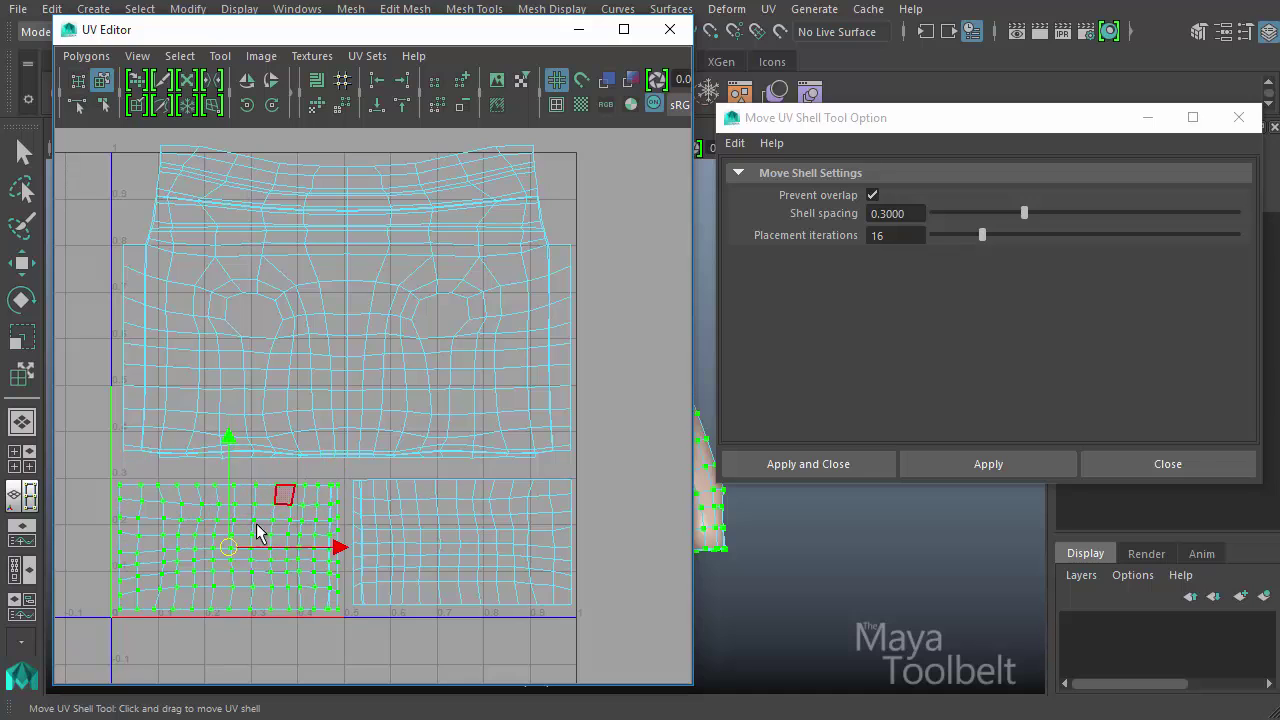
{"action": "mouse_move", "coordinate": [229, 547]}
{"action": "left_mouse_down"}
{"action": "mouse_move", "coordinate": [233, 487]}
{"action": "mouse_move", "coordinate": [273, 542]}
{"action": "mouse_move", "coordinate": [233, 530]}
{"action": "left_mouse_up"}
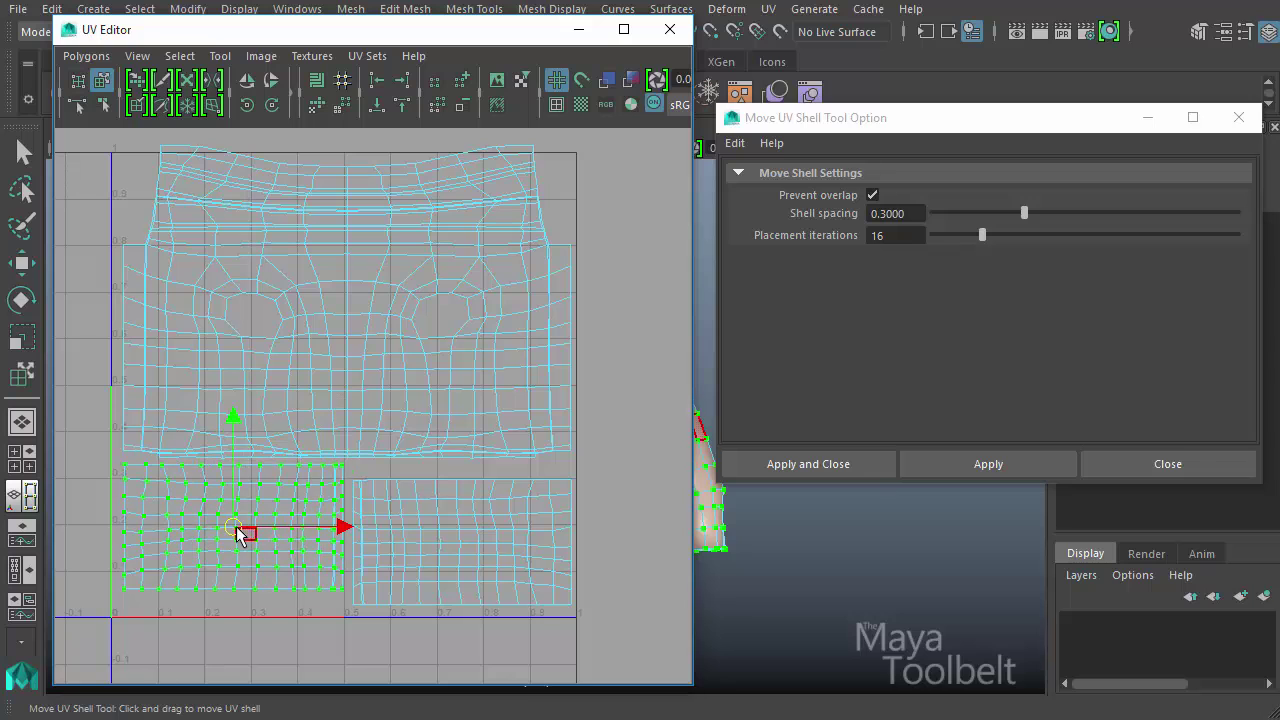
- Try again, from several starting points, to place the full-size left sleeve shell on the body shell with Prevent overlap enabled
{"action": "left_click_drag", "start_coordinate": [223, 534], "coordinate": [240, 430]}
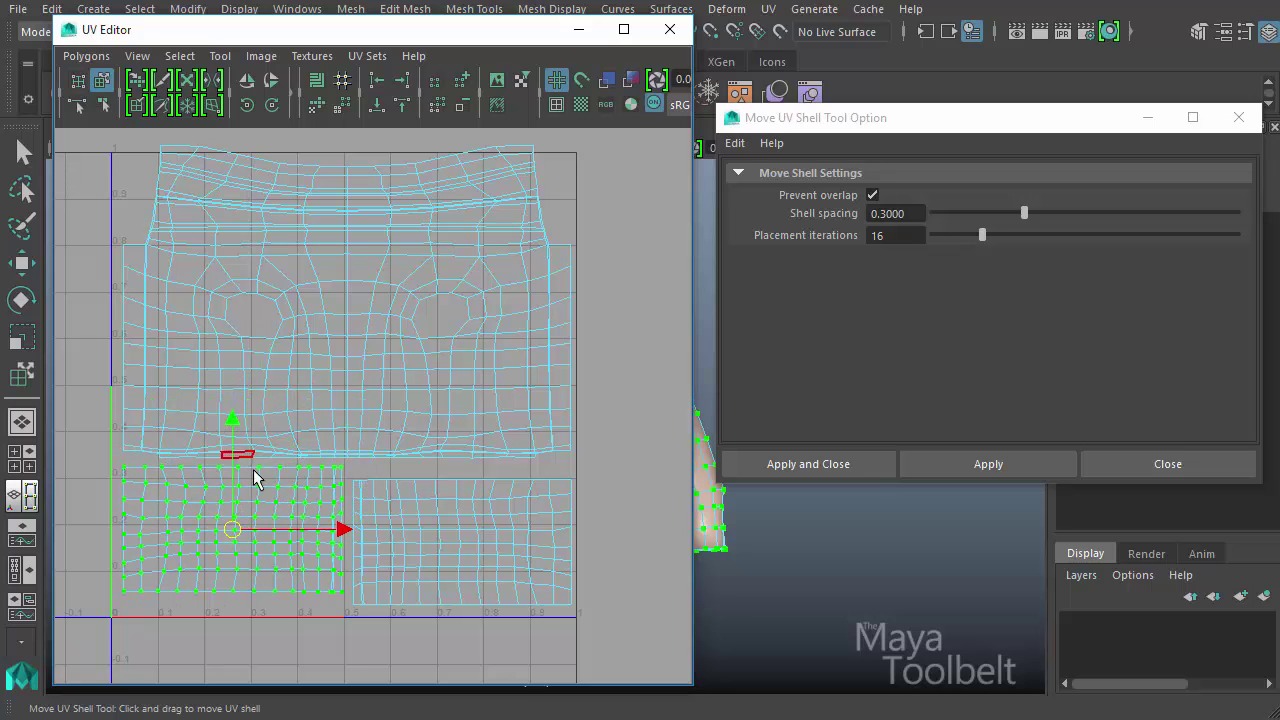
{"action": "left_click_drag", "start_coordinate": [239, 528], "coordinate": [320, 393]}
{"action": "left_click", "coordinate": [242, 532]}
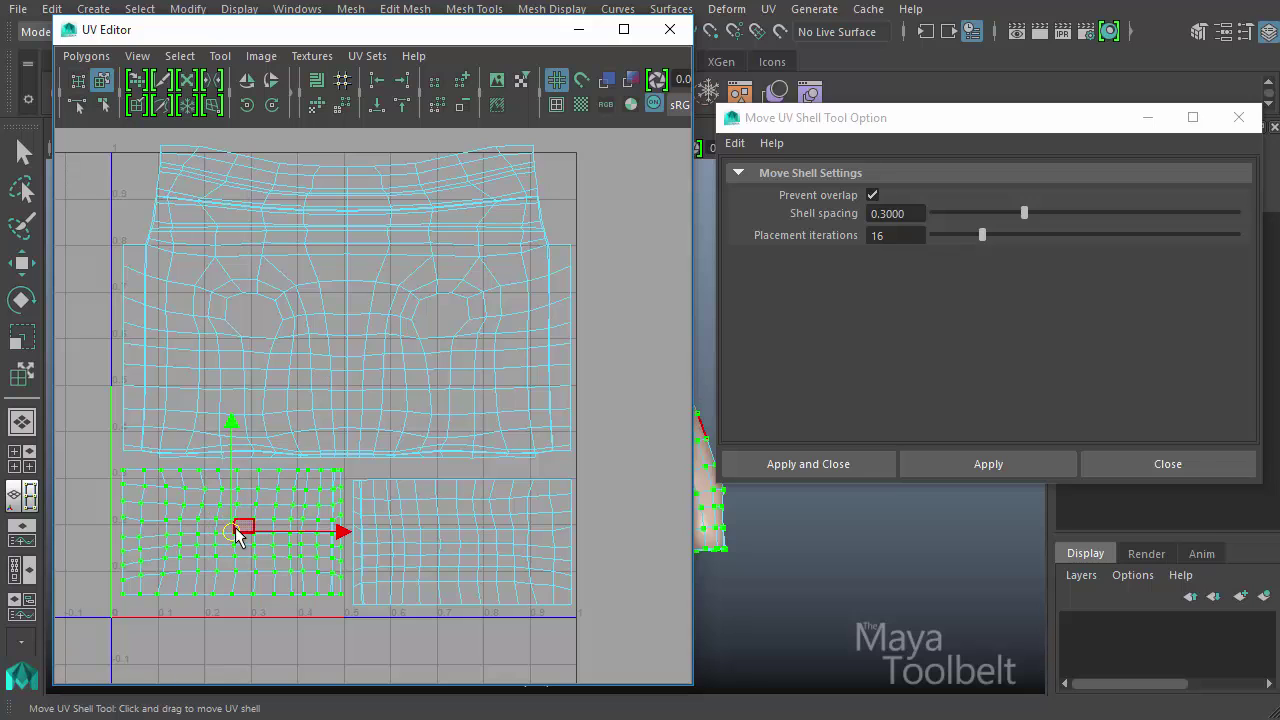
{"action": "left_click_drag", "start_coordinate": [243, 523], "coordinate": [436, 300]}
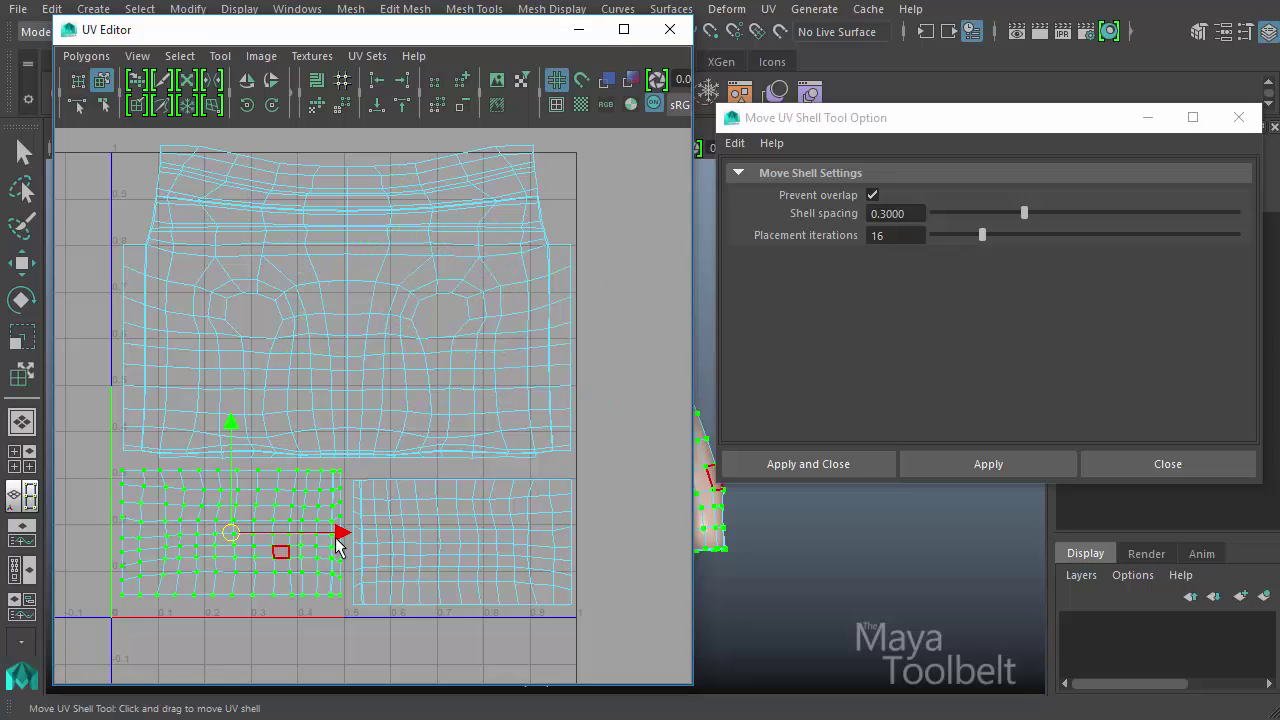
{"action": "left_click_drag", "start_coordinate": [230, 538], "coordinate": [408, 334]}
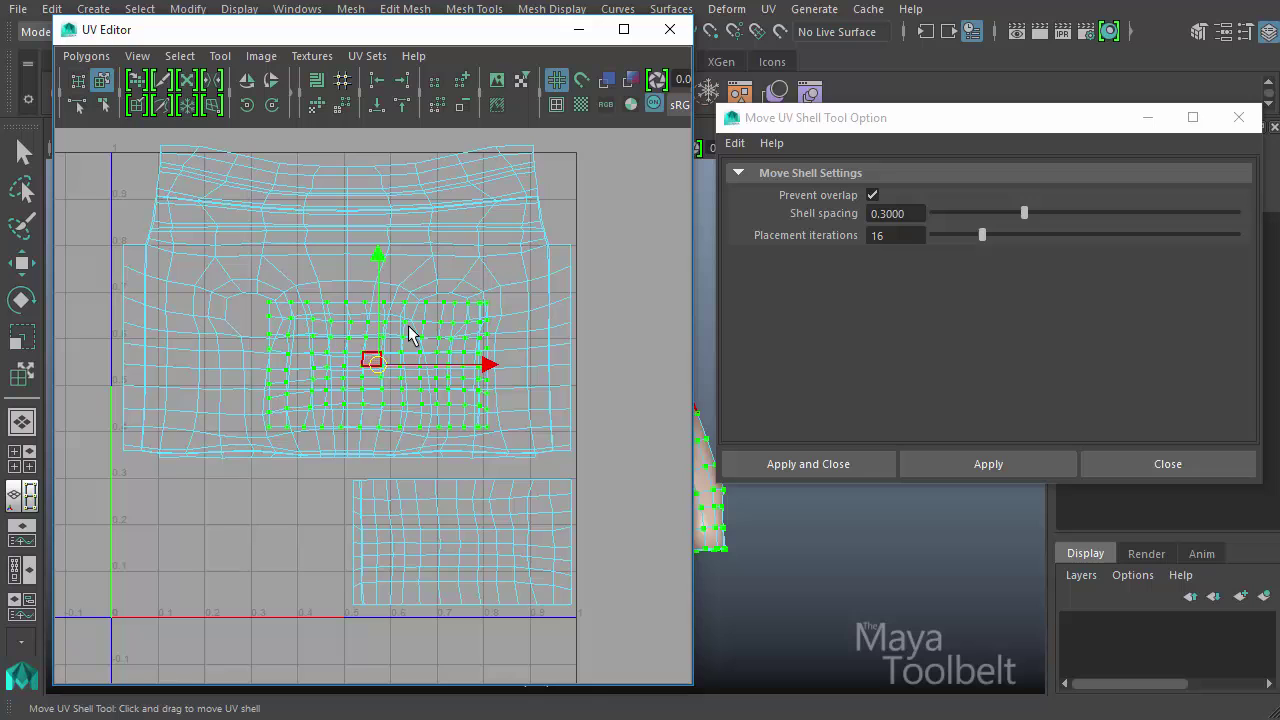
{"action": "left_click_drag", "start_coordinate": [232, 528], "coordinate": [487, 226]}
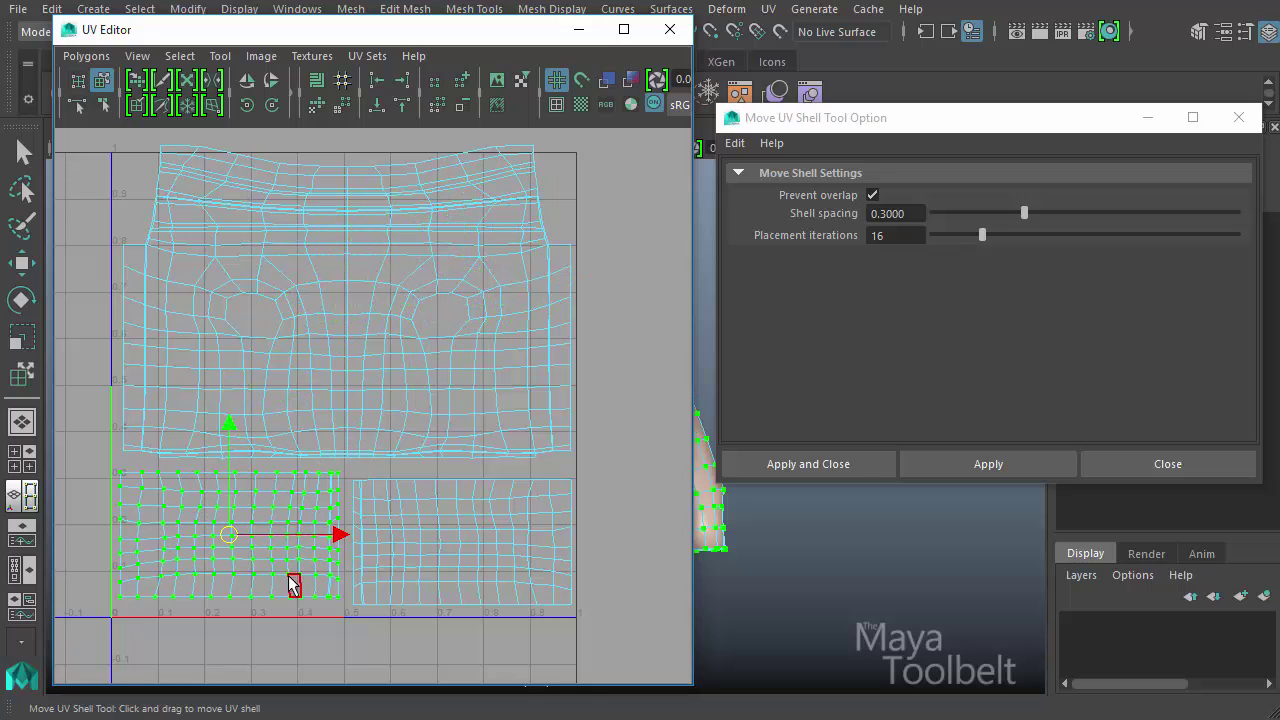
- Scale the left sleeve shell down uniformly to about 0.13 UV units wide
{"action": "key", "text": "r"}
{"action": "middle_click_drag", "start_coordinate": [306, 507], "coordinate": [366, 461], "text": "alt"}
{"action": "right_click_drag", "start_coordinate": [366, 461], "coordinate": [498, 466], "text": "alt"}
{"action": "left_click_drag", "start_coordinate": [269, 509], "coordinate": [212, 544]}
- Move the reduced left sleeve shell right up against the near side edge of the right sleeve shell, using the Move UV Shell Tool
{"action": "key", "text": "w"}
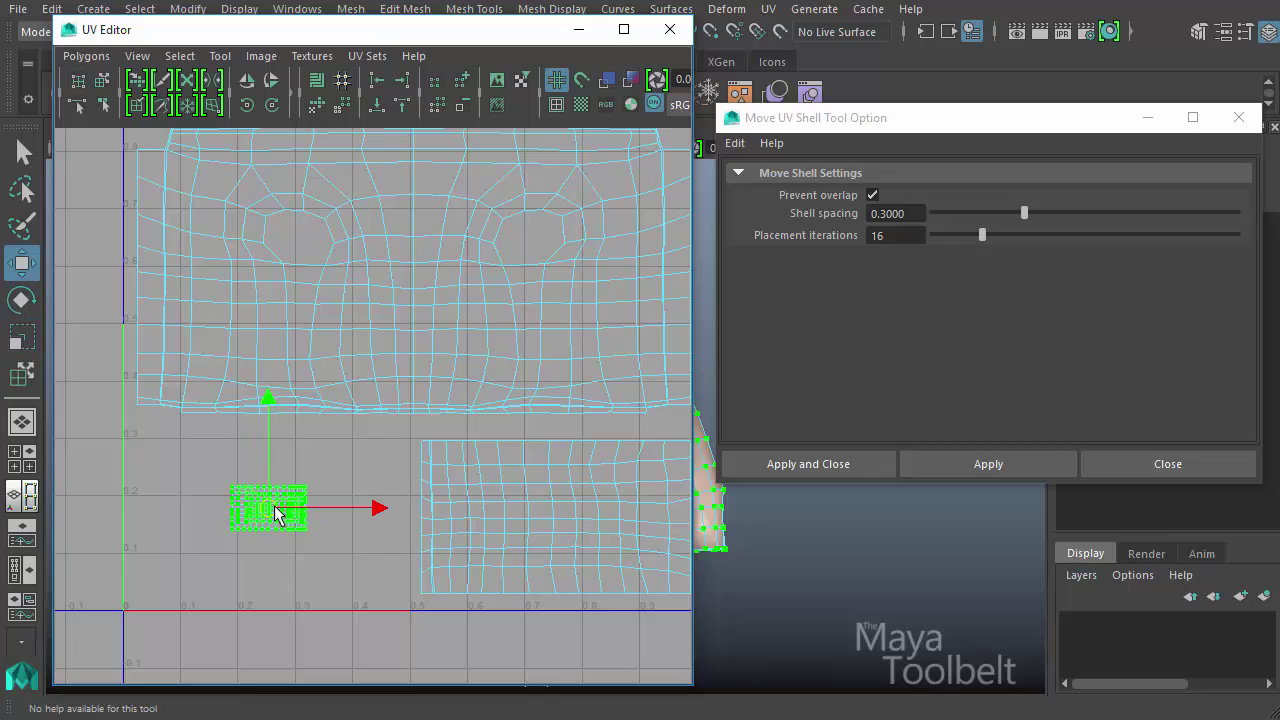
{"action": "left_click_drag", "start_coordinate": [275, 514], "coordinate": [438, 490]}
{"action": "key", "text": "y"}
{"action": "left_click_drag", "start_coordinate": [297, 514], "coordinate": [388, 484]}
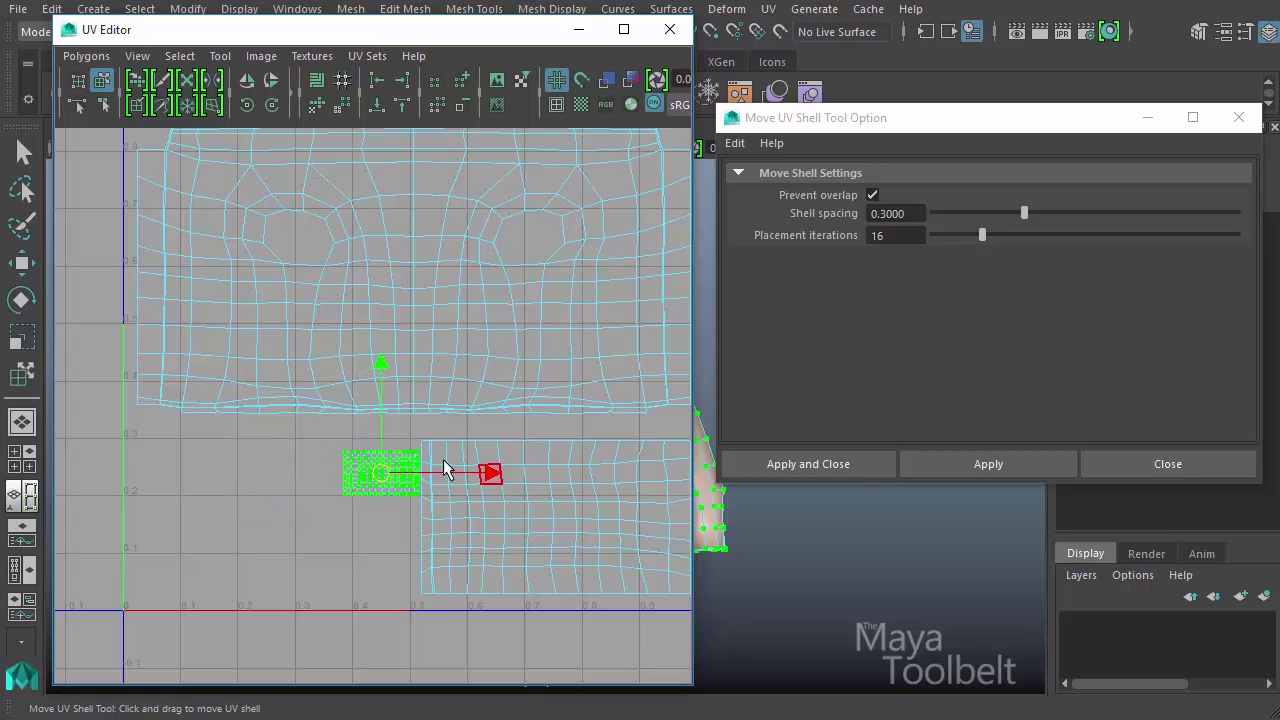
{"action": "mouse_move", "coordinate": [483, 485]}
{"action": "left_mouse_down"}
{"action": "mouse_move", "coordinate": [549, 476]}
{"action": "mouse_move", "coordinate": [491, 488]}
{"action": "mouse_move", "coordinate": [490, 476]}
{"action": "left_mouse_up"}
- Undo and redo the last shell move at close range, and try to move the small sleeve shell onto the right sleeve shell
{"action": "right_click_drag", "start_coordinate": [263, 529], "coordinate": [717, 580], "text": "alt"}
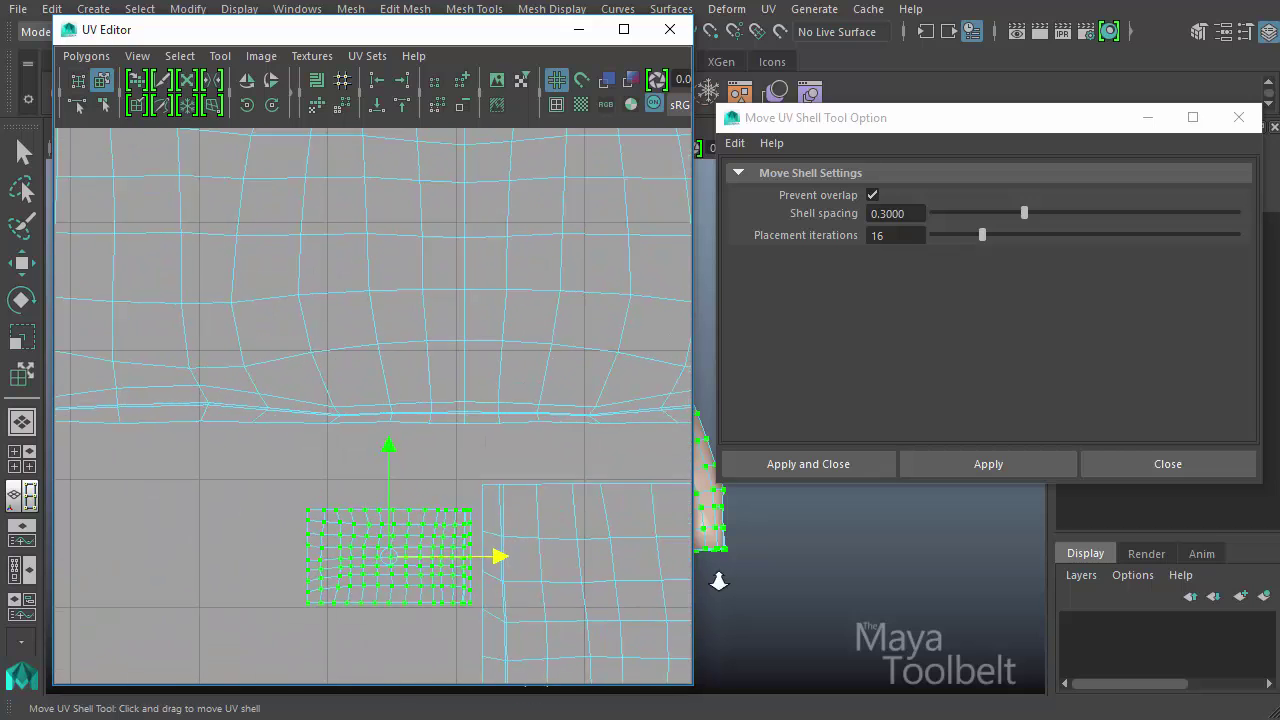
{"action": "middle_click_drag", "start_coordinate": [480, 520], "coordinate": [398, 398], "text": "alt"}
{"action": "middle_click_drag", "start_coordinate": [330, 474], "coordinate": [333, 475]}
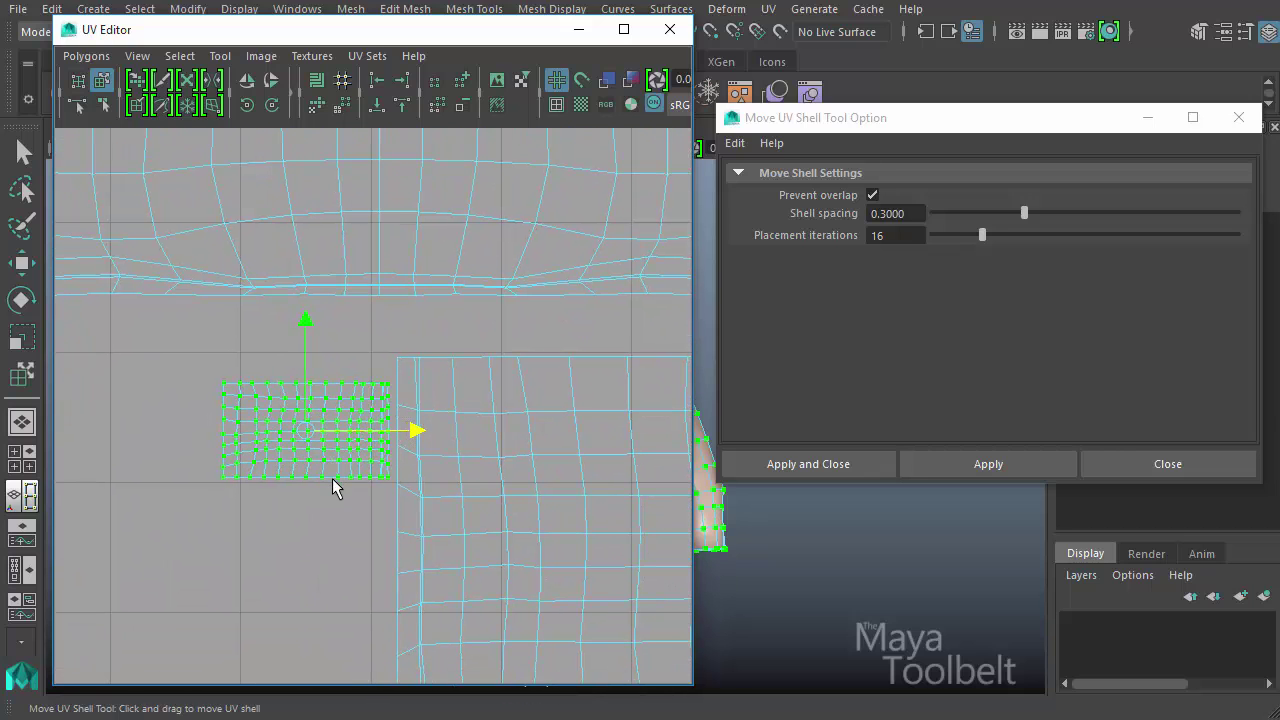
{"action": "key", "text": "ctrl+z"}
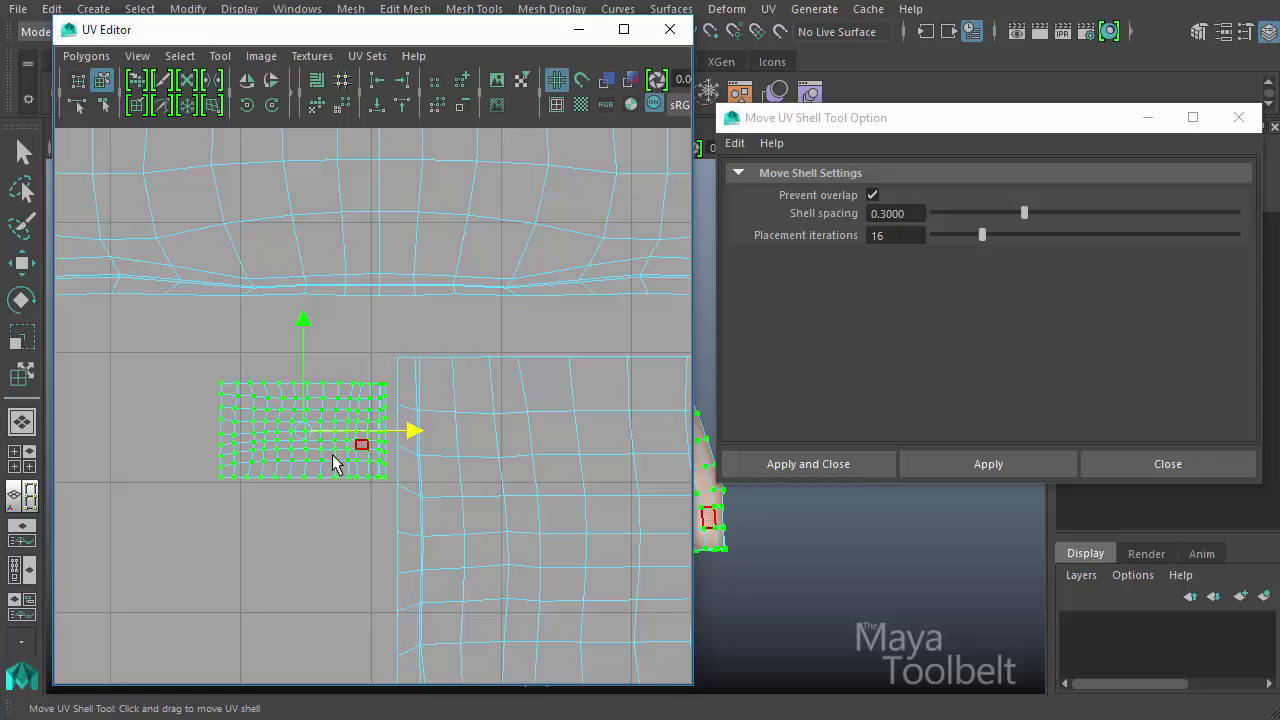
{"action": "key", "text": "shift+z"}
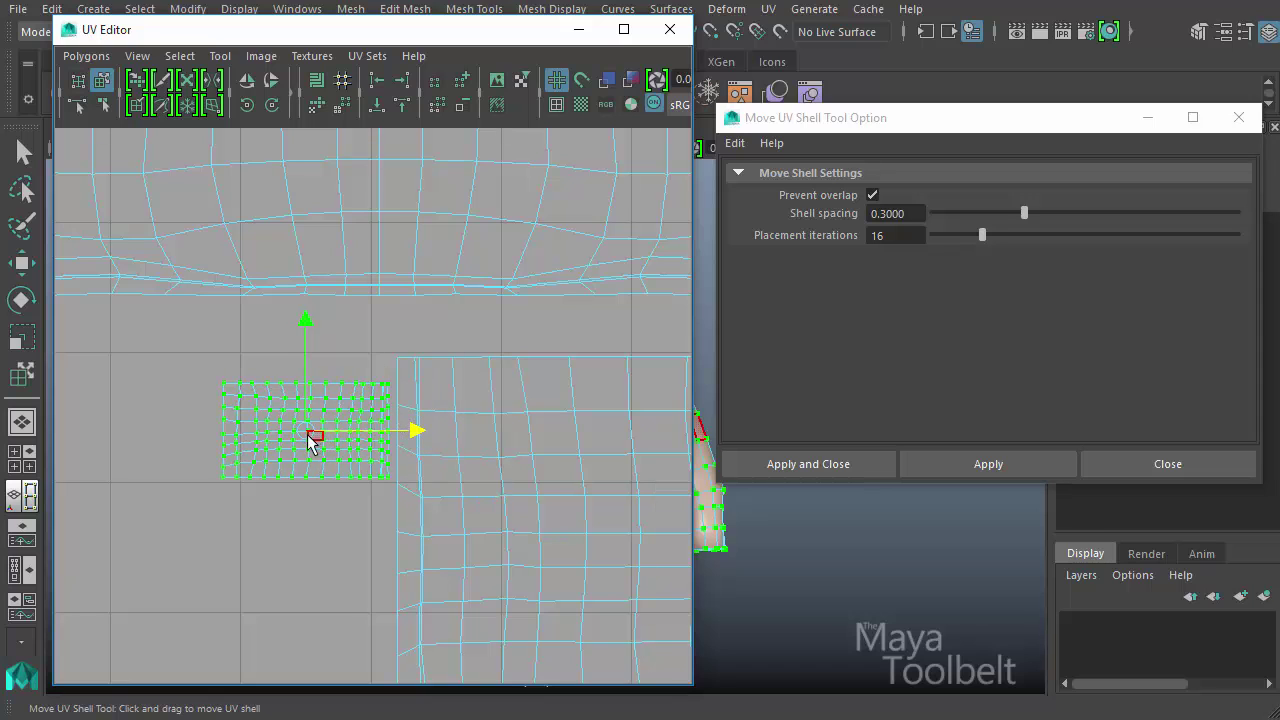
{"action": "left_click_drag", "start_coordinate": [349, 443], "coordinate": [587, 470]}
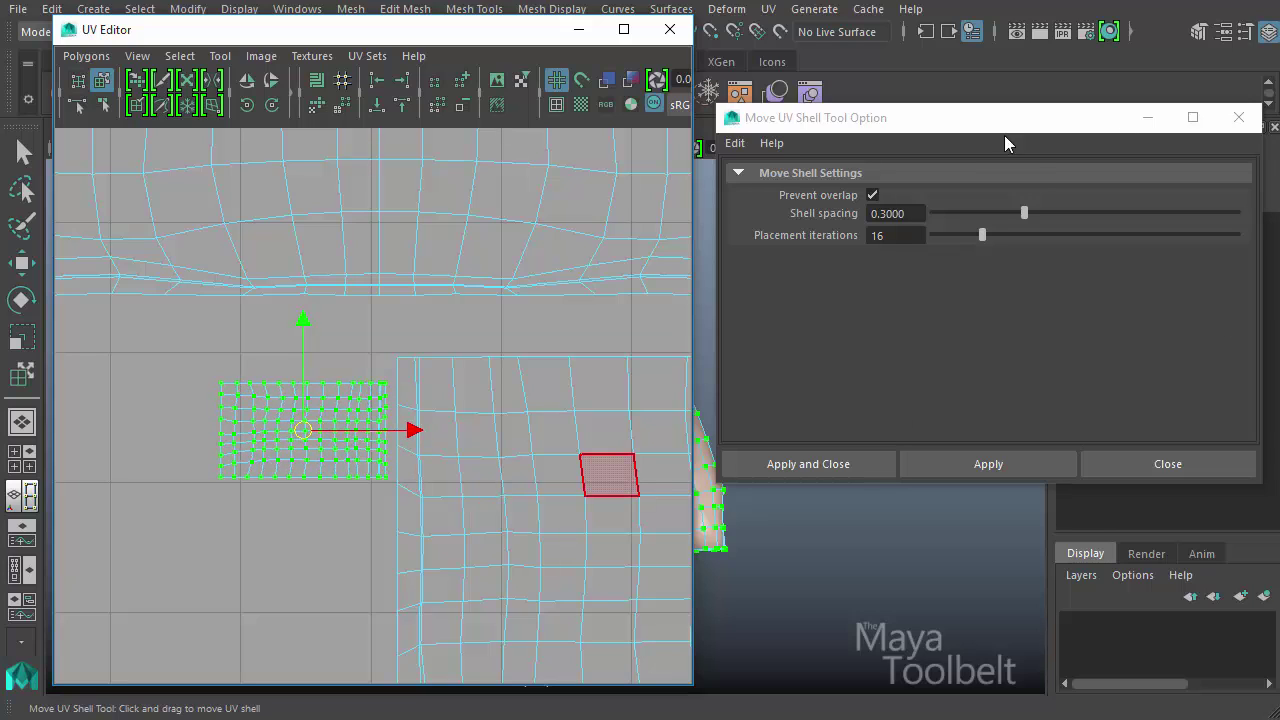
- Set the Move UV Shell Tool's Shell spacing to 0.6 and apply it
{"action": "double_click", "coordinate": [912, 214]}
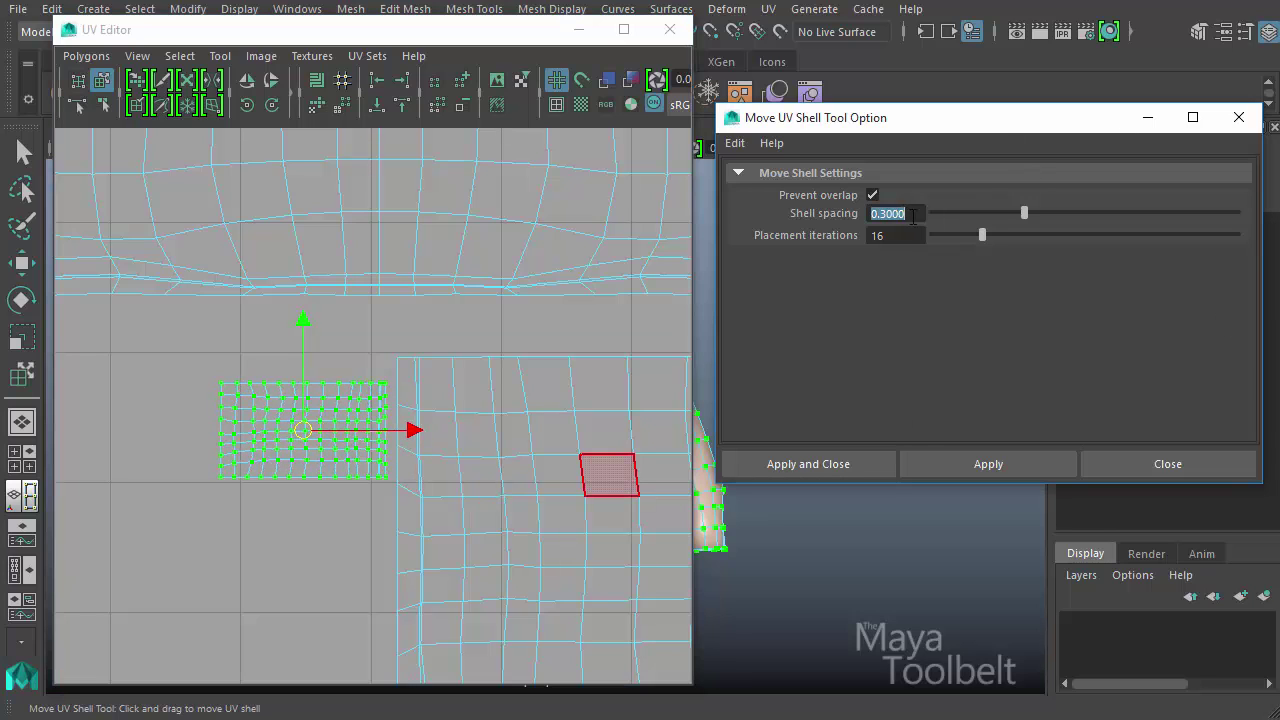
{"action": "key", "text": "Return"}
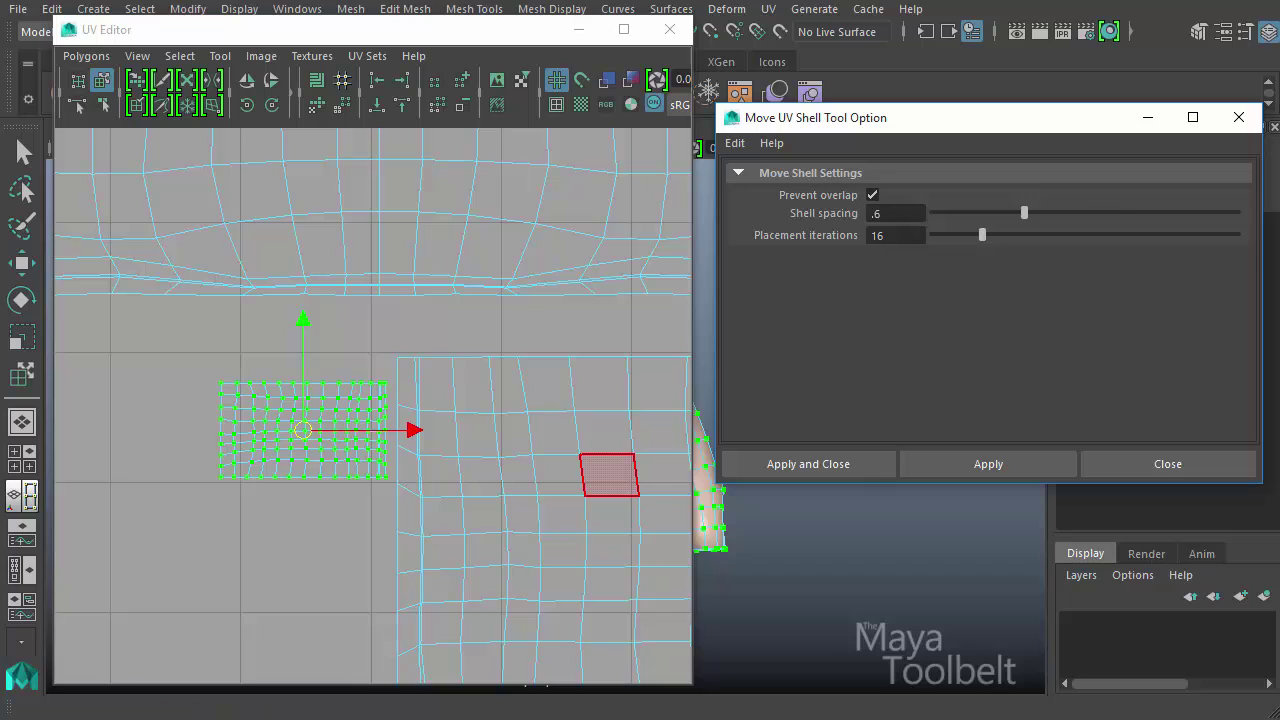
{"action": "left_click", "coordinate": [970, 467]}
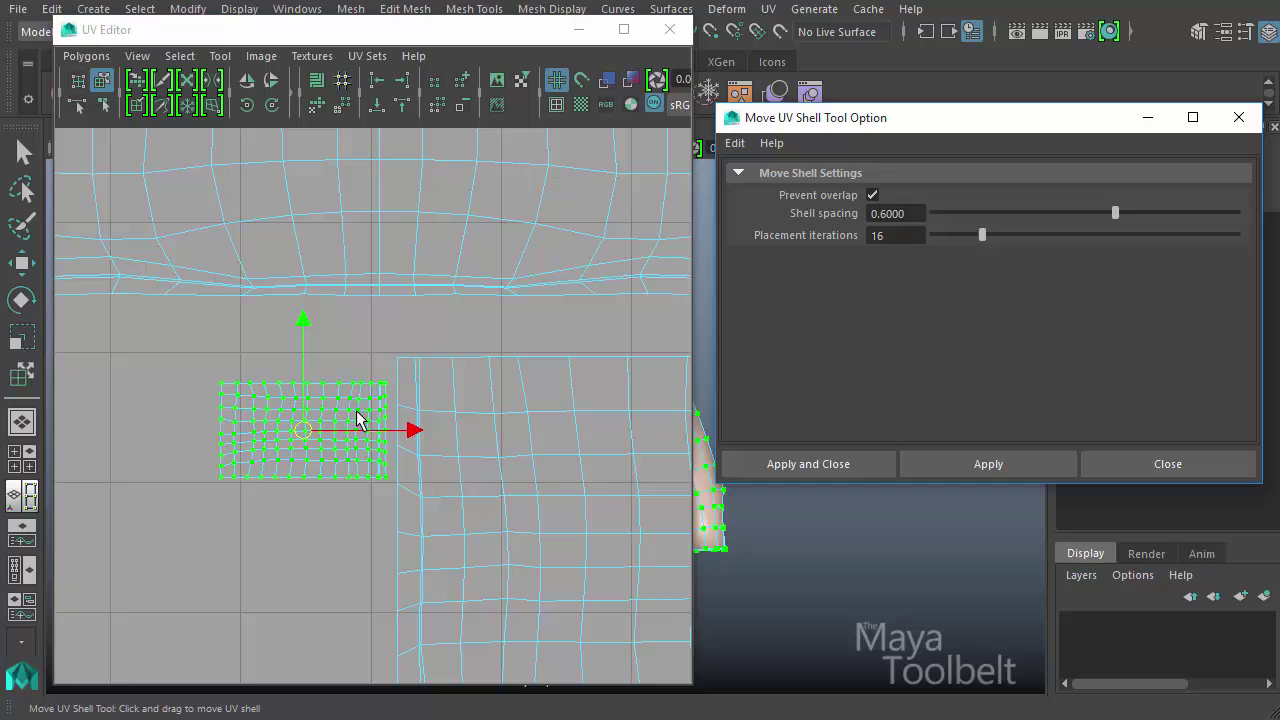
- Test the wider spacing by trying to move the small sleeve shell onto the right sleeve shell and the body shell
{"action": "left_click_drag", "start_coordinate": [294, 429], "coordinate": [631, 408]}
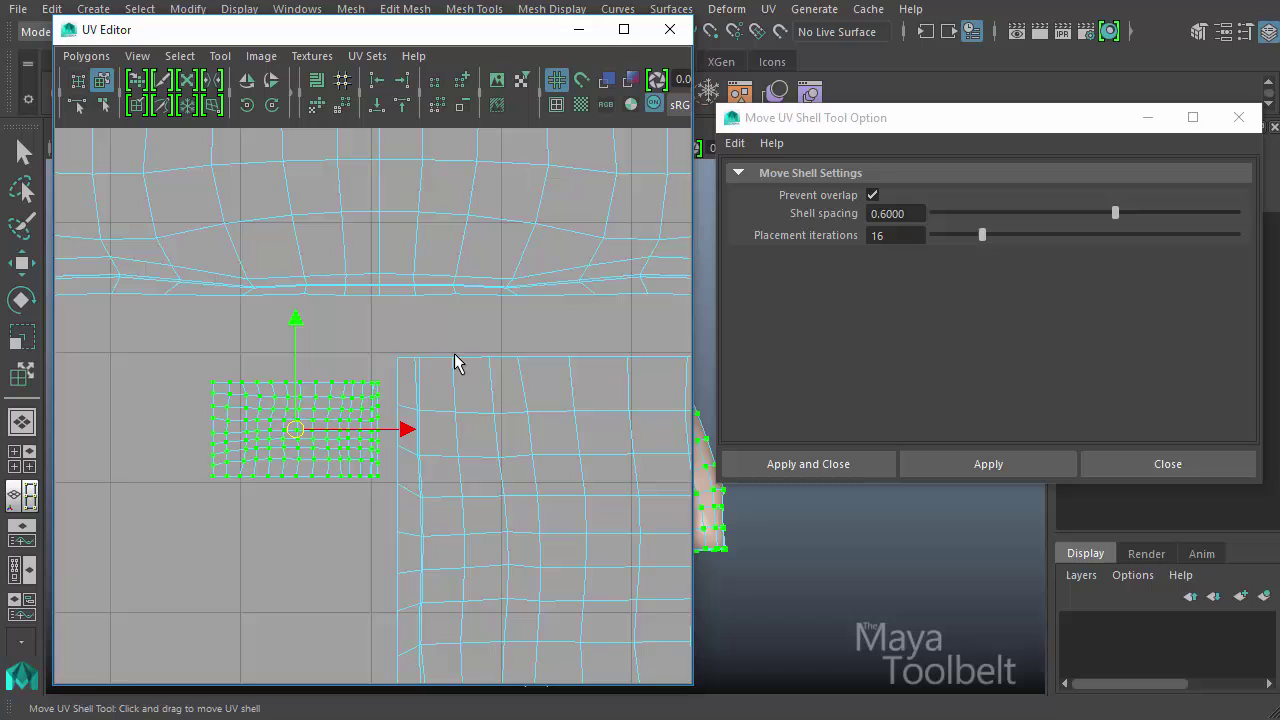
{"action": "right_click_drag", "start_coordinate": [549, 391], "coordinate": [408, 335], "text": "alt"}
{"action": "middle_click_drag", "start_coordinate": [410, 342], "coordinate": [366, 437], "text": "alt"}
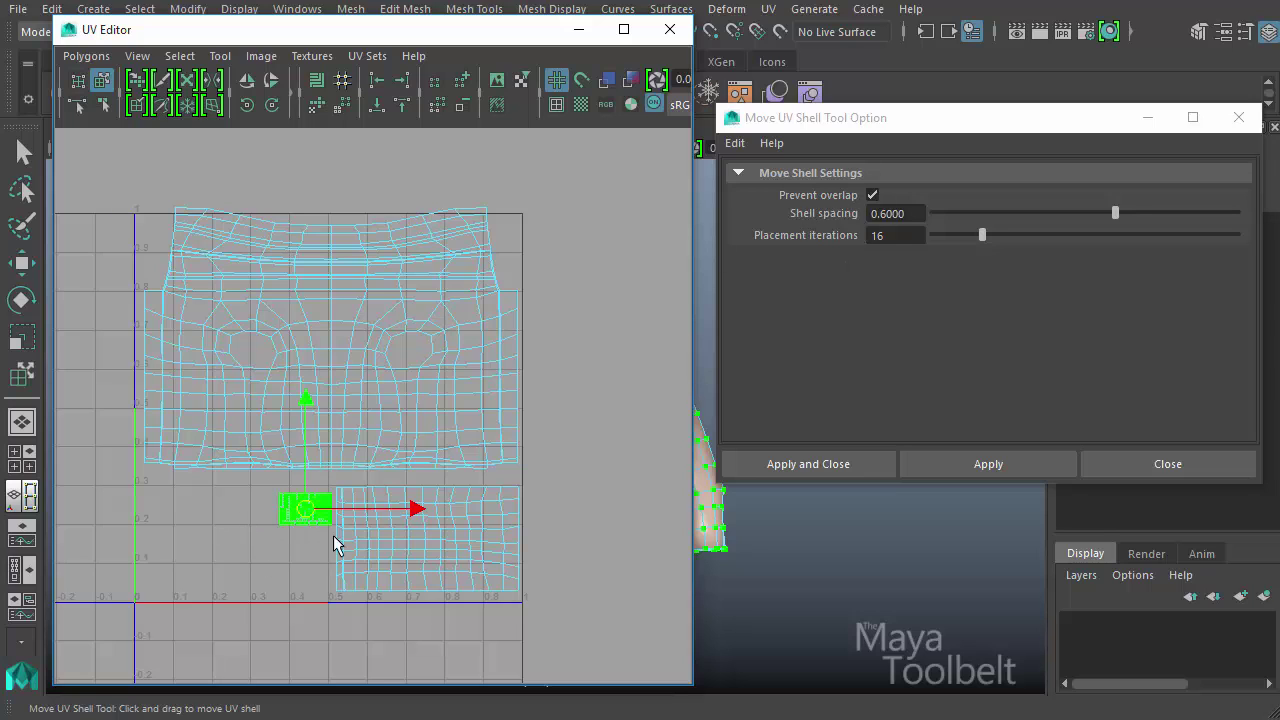
{"action": "left_click_drag", "start_coordinate": [316, 512], "coordinate": [262, 357]}
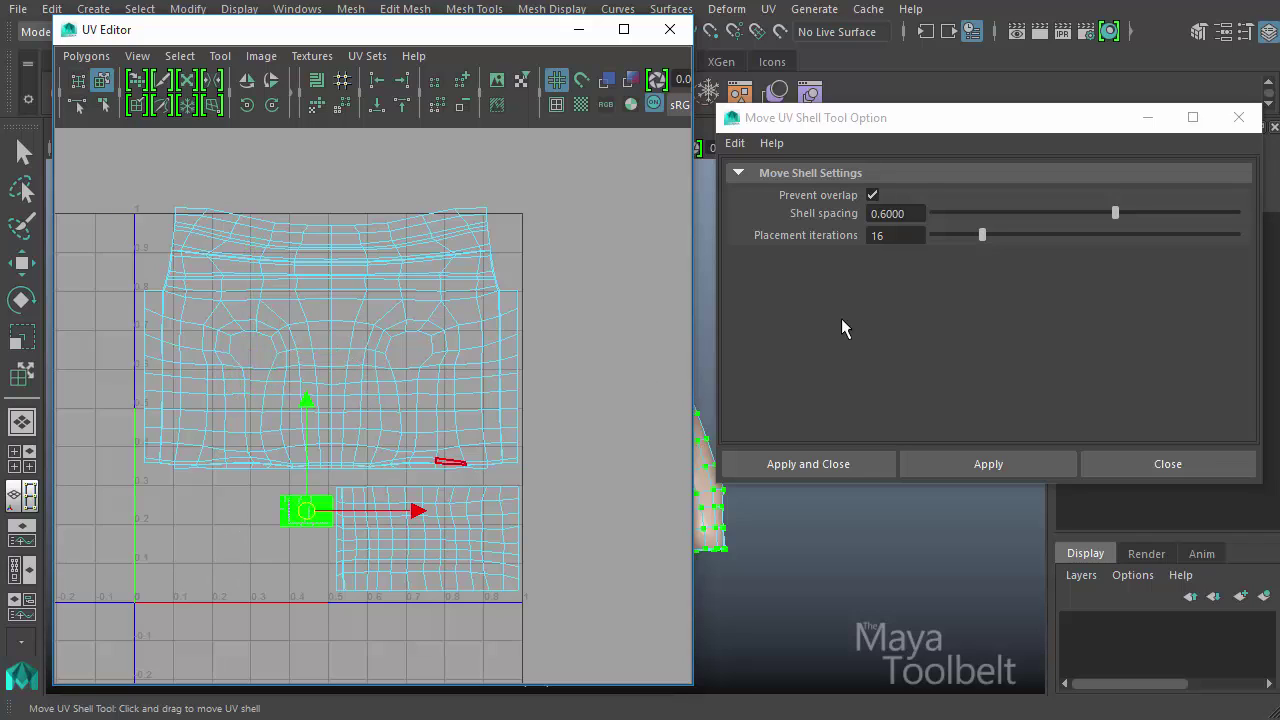
- Disable Prevent overlap, move the small sleeve shell away from the right sleeve shell into the empty area, and close the tool options
{"action": "left_click", "coordinate": [873, 195]}
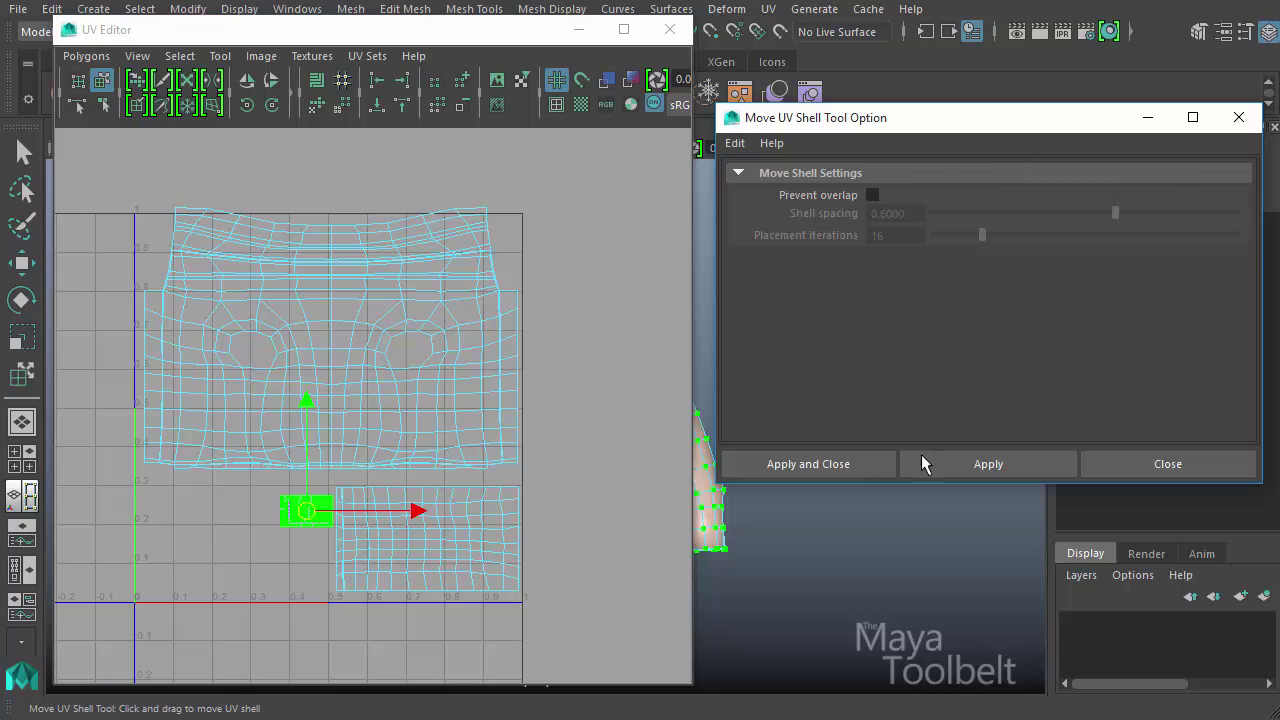
{"action": "left_click_drag", "start_coordinate": [314, 521], "coordinate": [279, 523]}
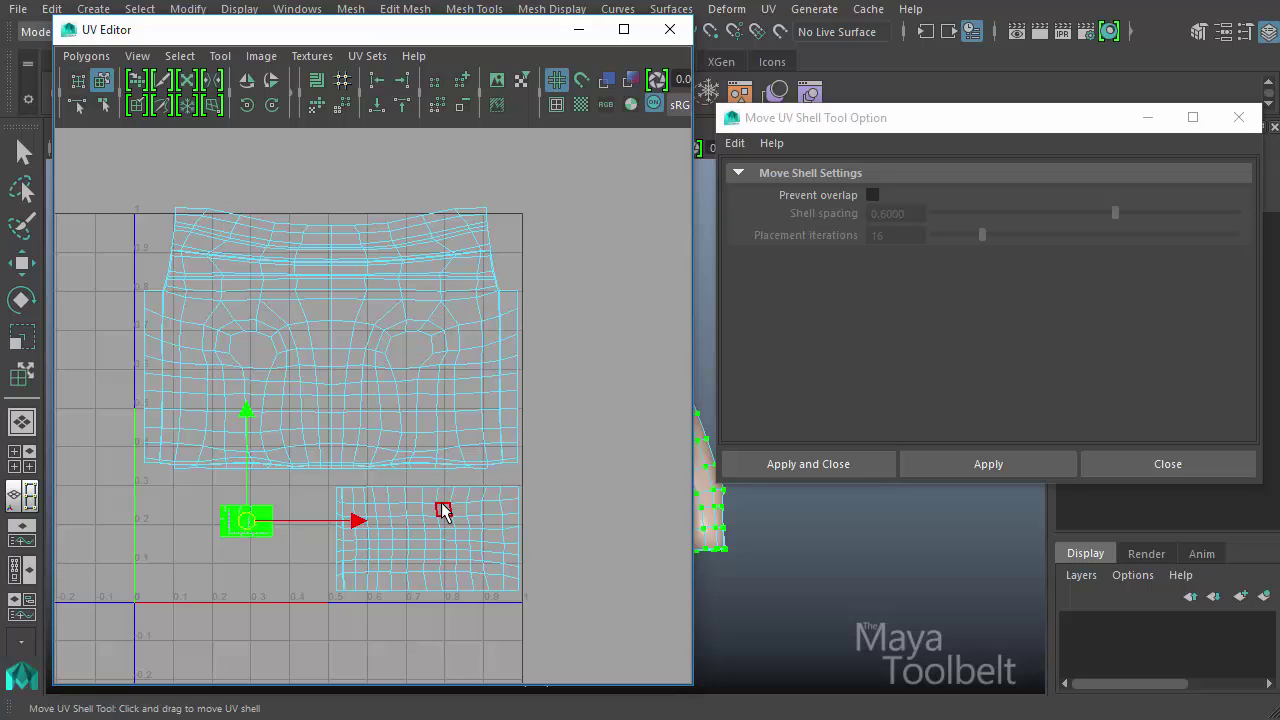
{"action": "left_click", "coordinate": [1175, 466]}
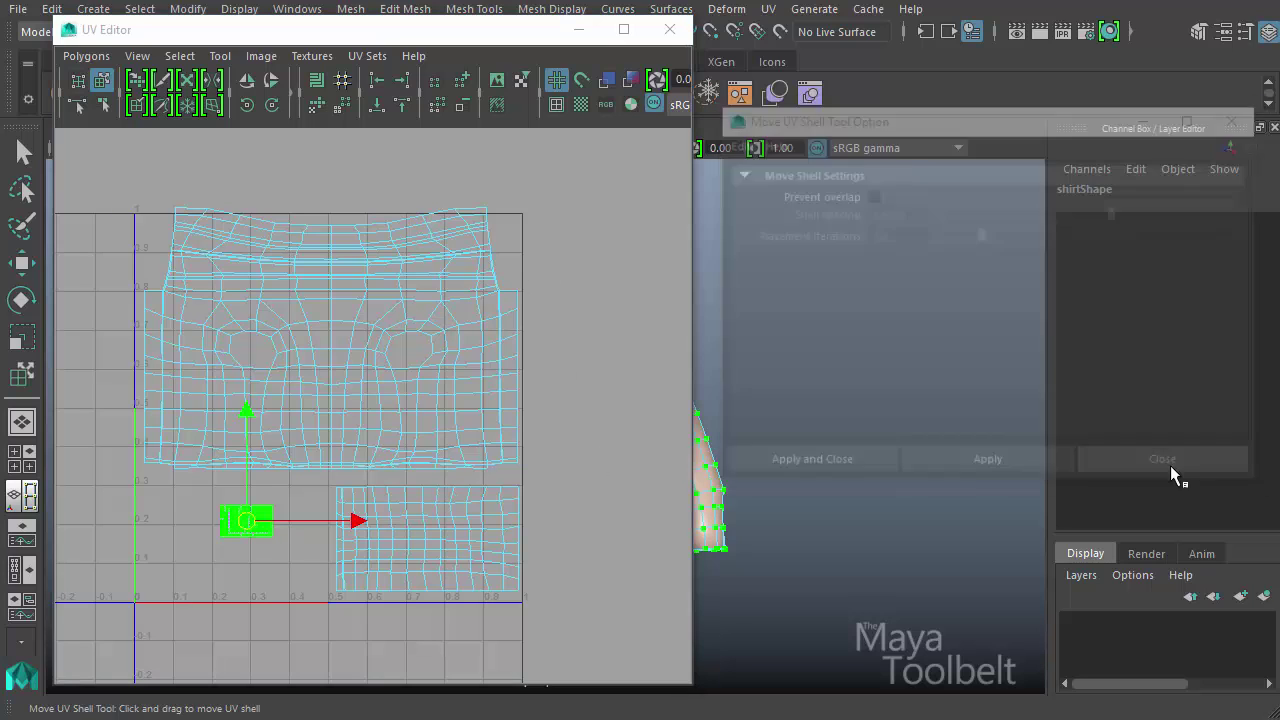
- Move the body shell and the right sleeve shell up by about 0.12 UV units each
{"action": "left_click", "coordinate": [334, 450]}
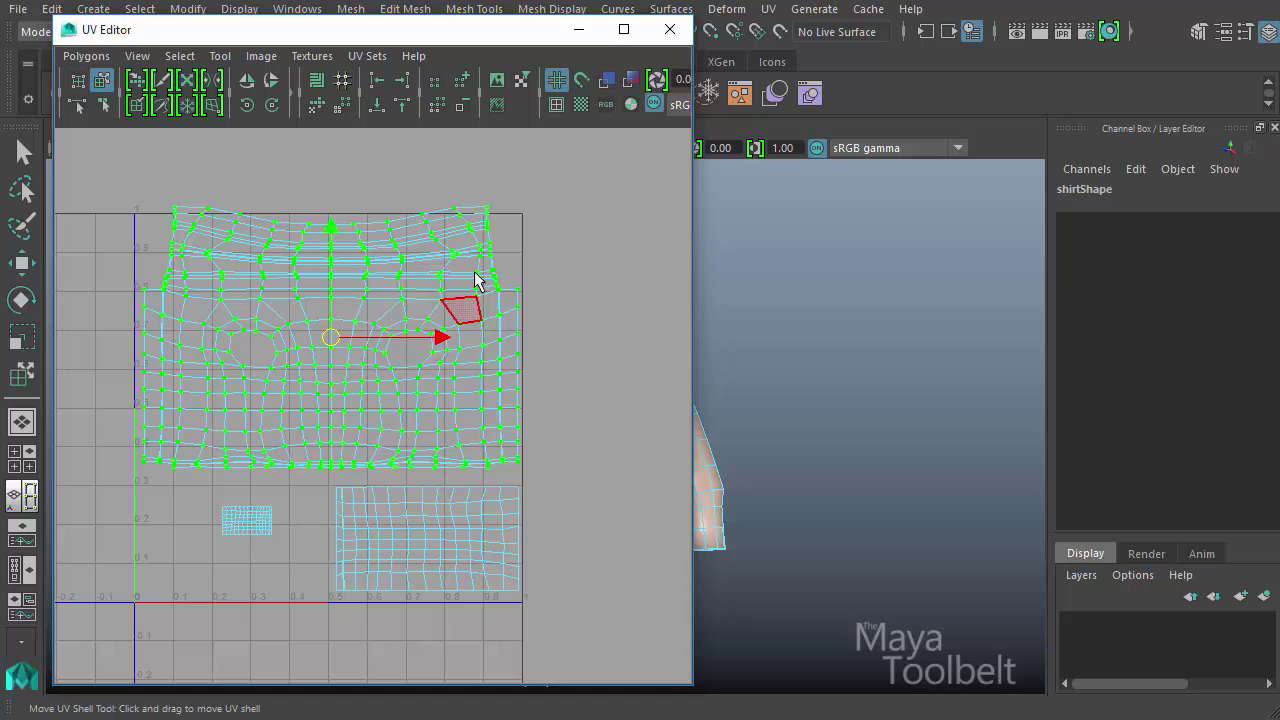
{"action": "left_click_drag", "start_coordinate": [337, 366], "coordinate": [336, 305]}
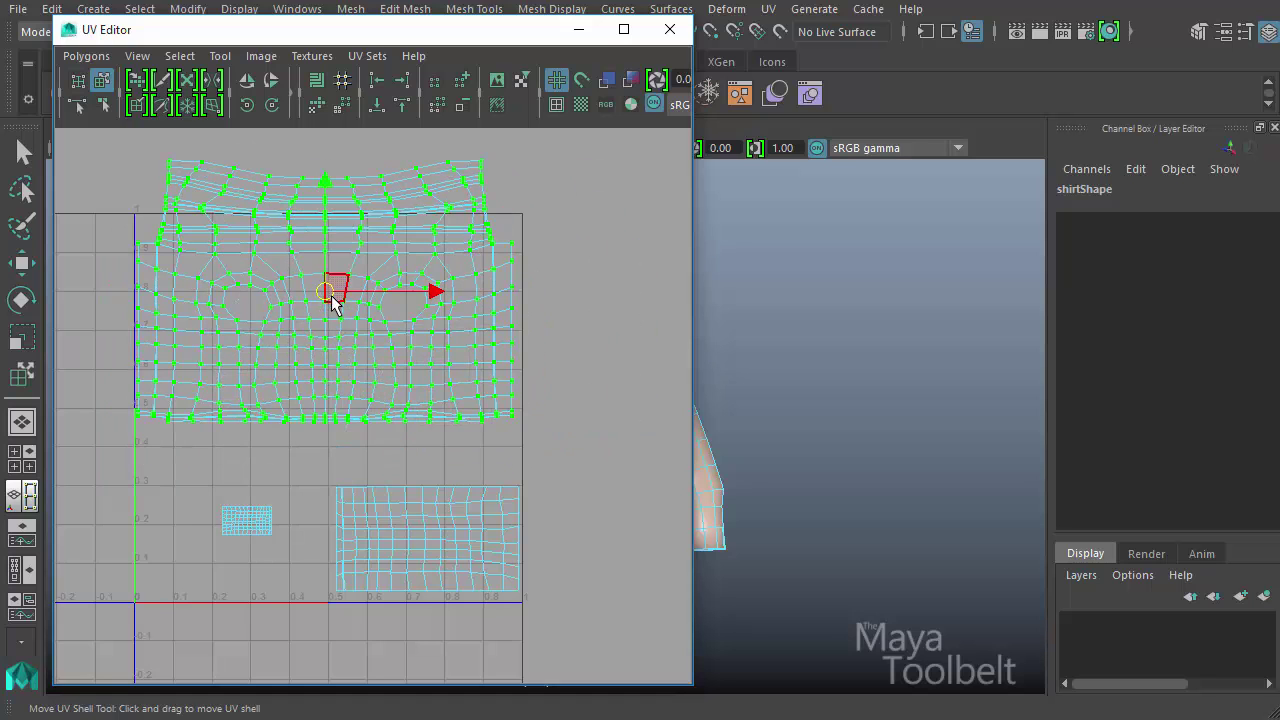
{"action": "left_click", "coordinate": [436, 546]}
{"action": "left_click_drag", "start_coordinate": [436, 546], "coordinate": [447, 497]}
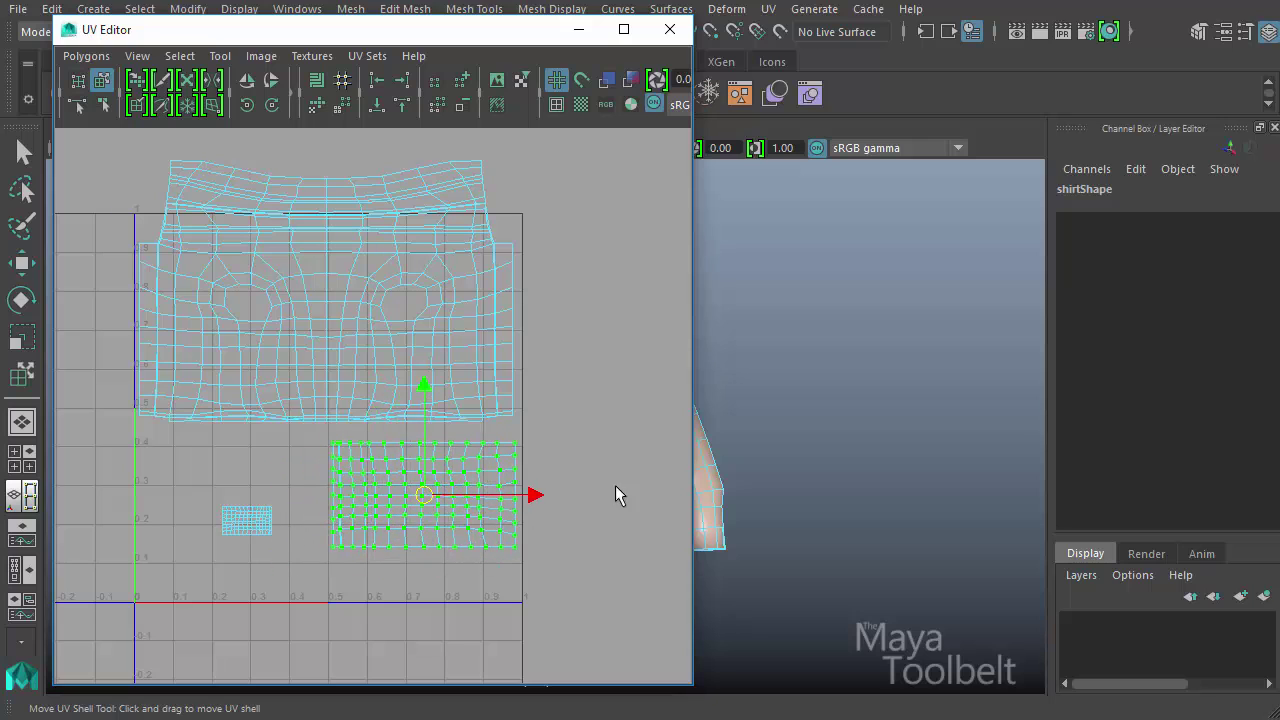
- Using the regular Move Tool, area-select the body shell with the right sleeve's upper row of UVs, move them, and undo the move
{"action": "right_click_drag", "start_coordinate": [323, 258], "coordinate": [400, 258]}
{"action": "key", "text": "w"}
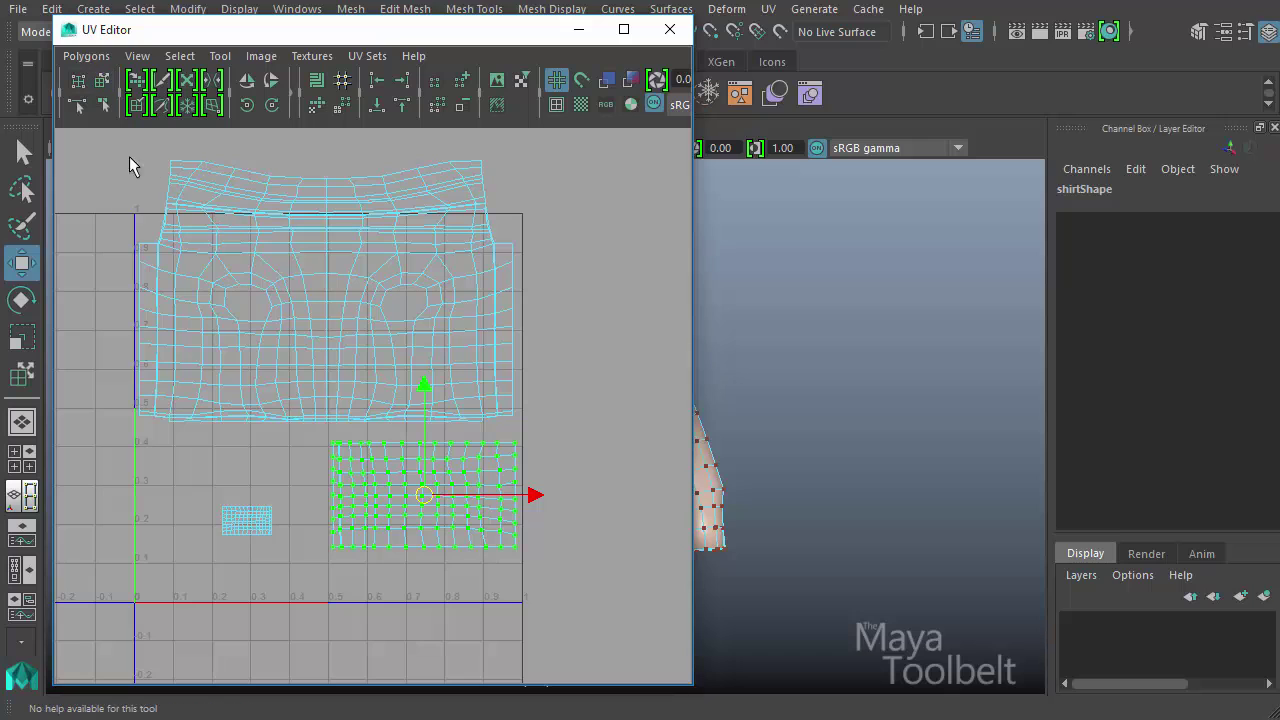
{"action": "left_click_drag", "start_coordinate": [93, 143], "coordinate": [564, 421]}
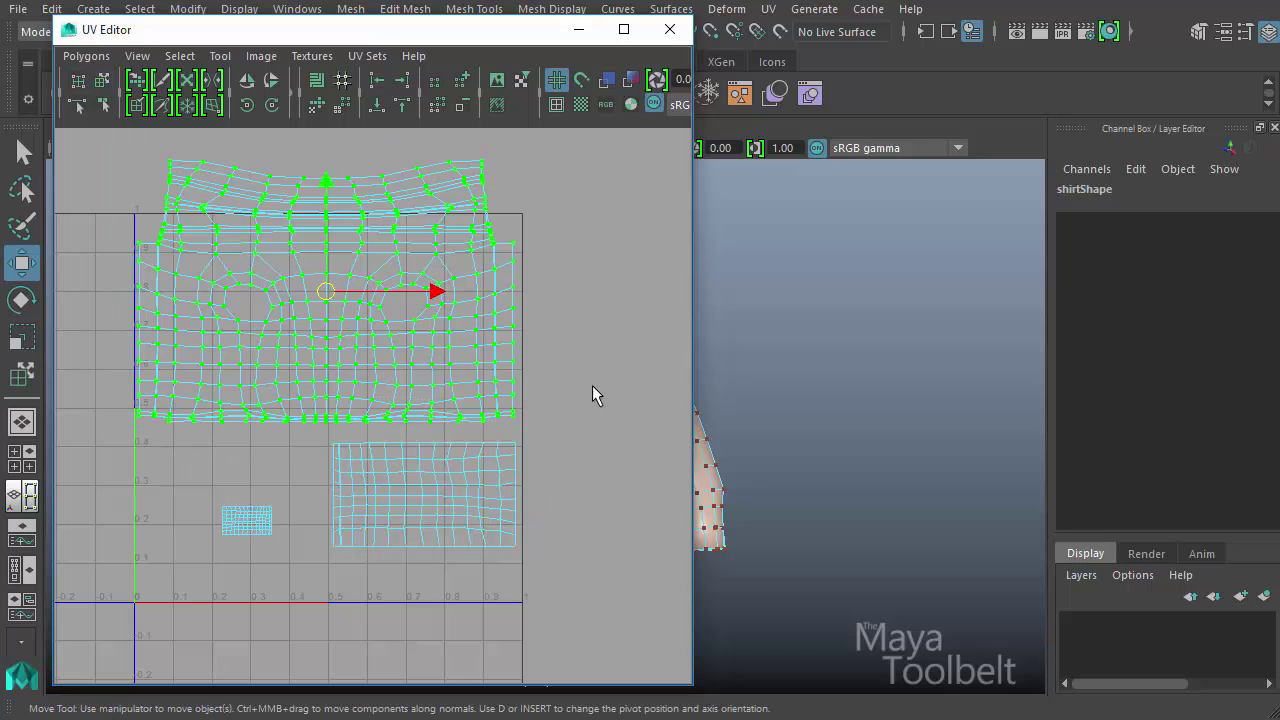
{"action": "left_click_drag", "start_coordinate": [100, 146], "coordinate": [616, 408]}
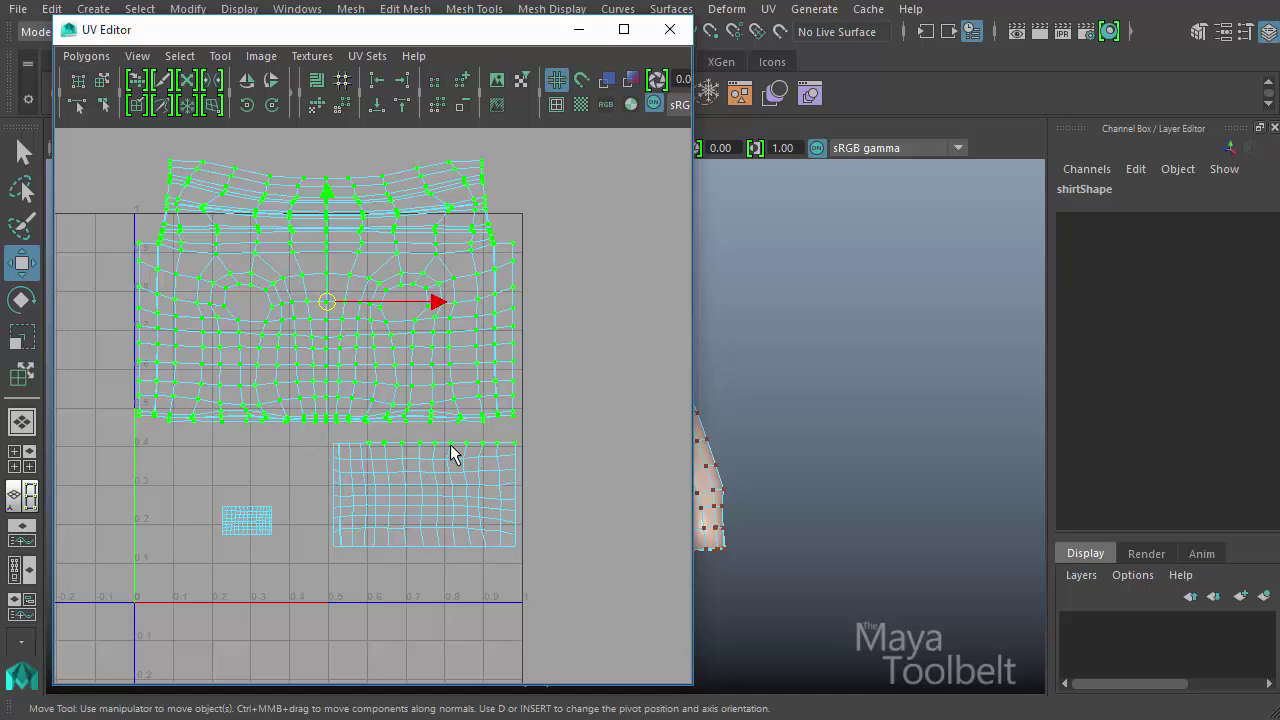
{"action": "left_click_drag", "start_coordinate": [327, 304], "coordinate": [449, 225]}
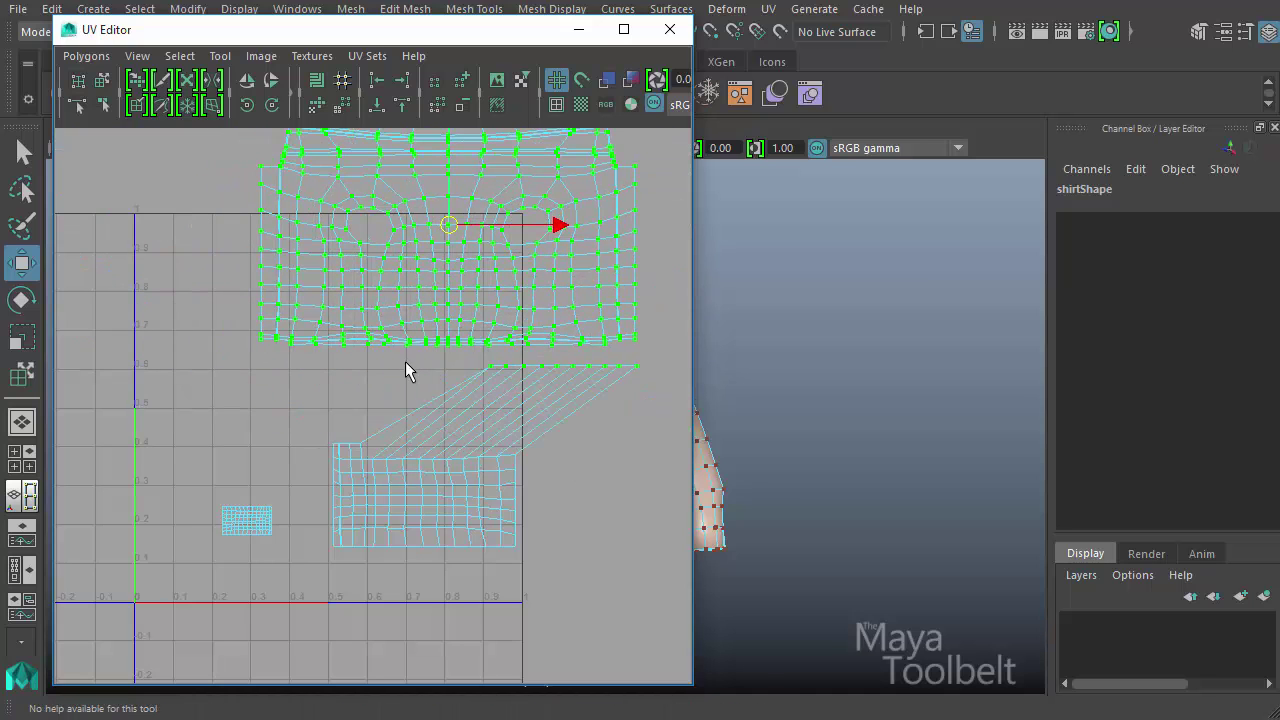
{"action": "key", "text": "ctrl+z"}
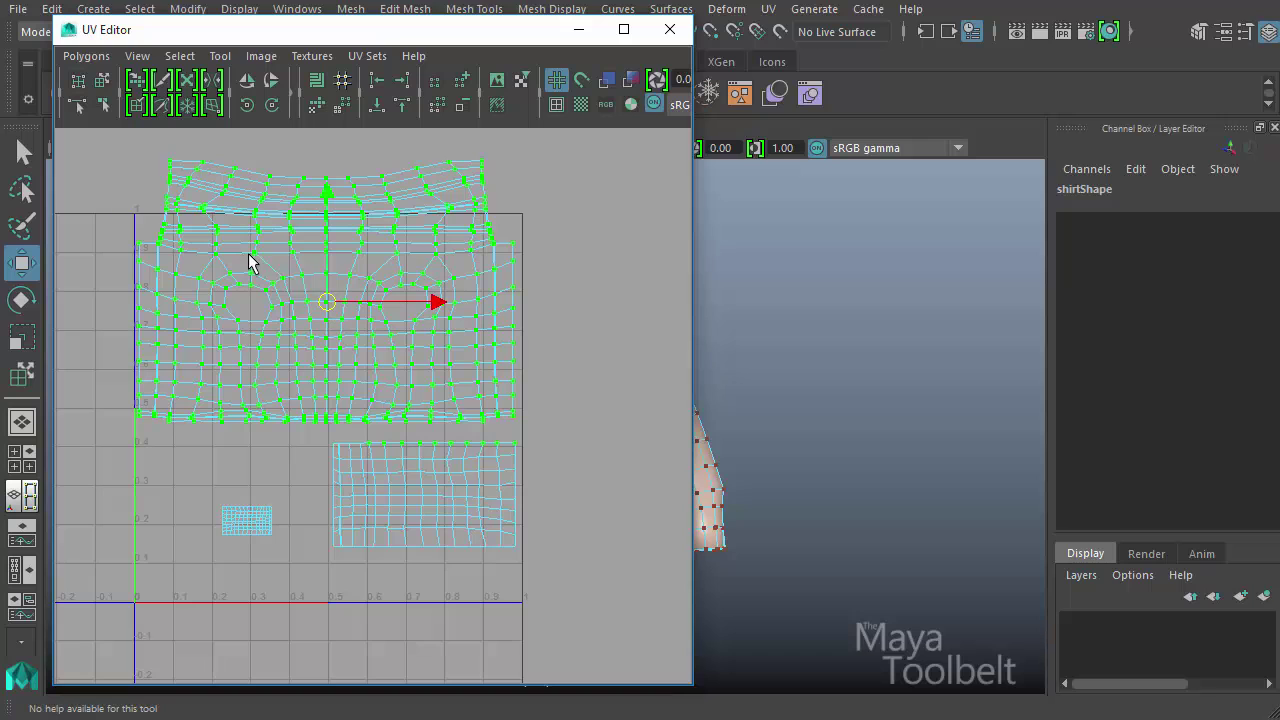
- Select a few UVs on the body shell and expand the selection to the whole shell with Select Shell
{"action": "right_click_drag", "start_coordinate": [250, 262], "coordinate": [318, 256]}
{"action": "left_click", "coordinate": [285, 278]}
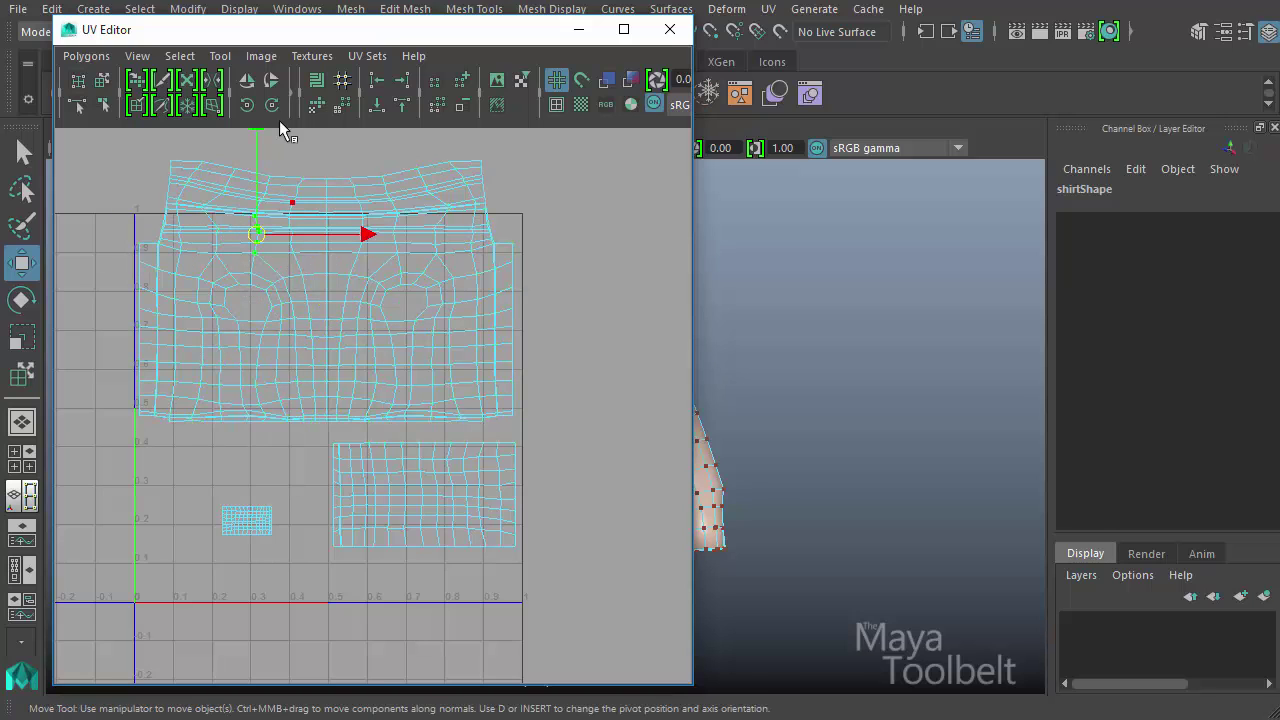
{"action": "left_click", "coordinate": [180, 57]}
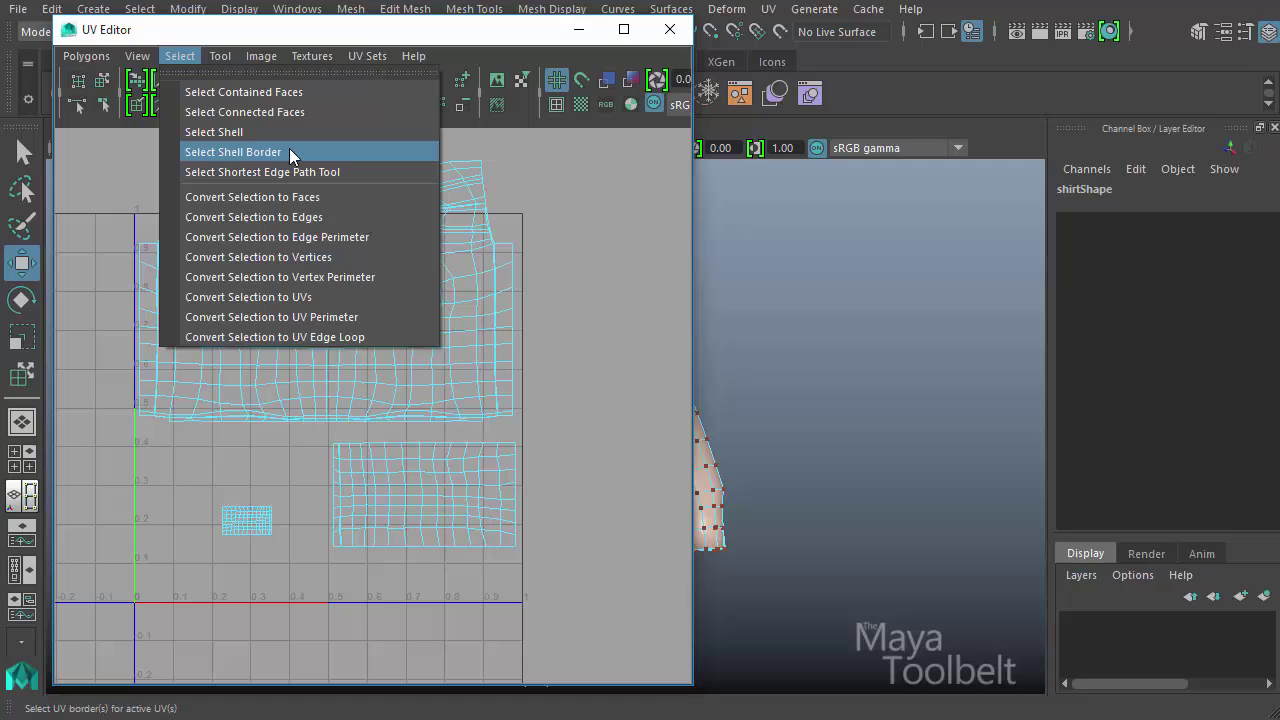
{"action": "left_click", "coordinate": [233, 133]}
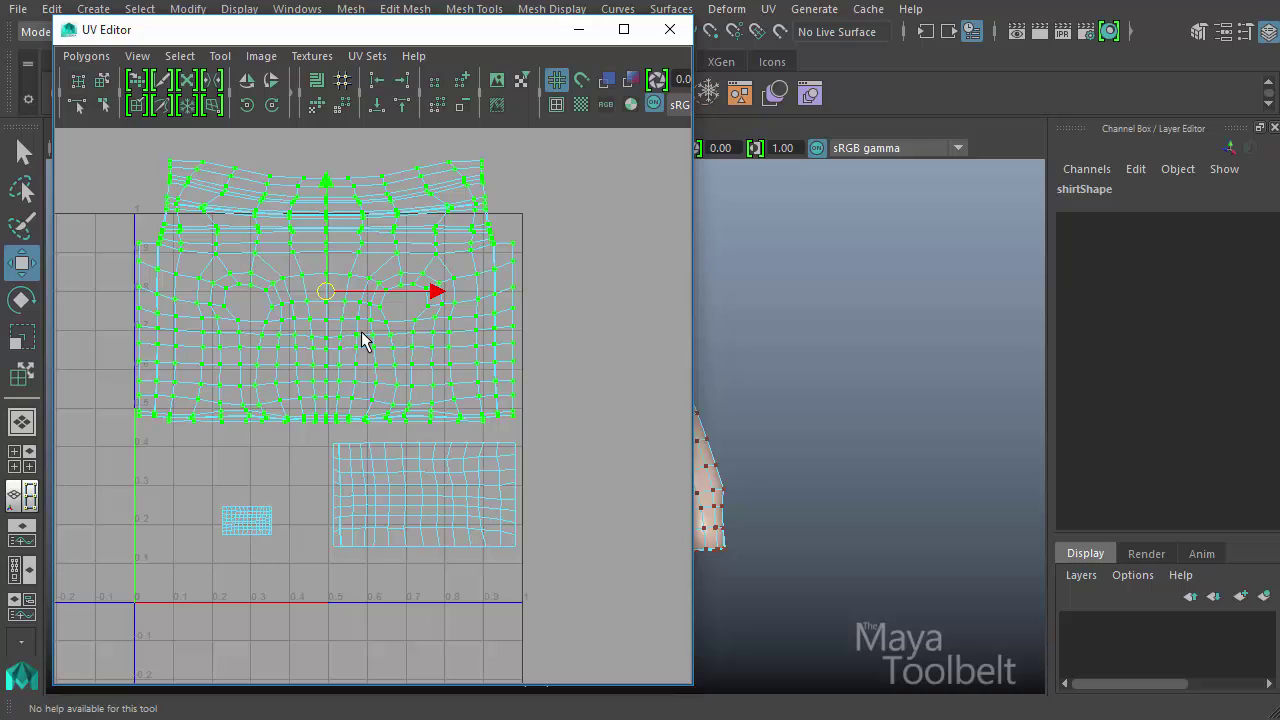
{"action": "left_click", "coordinate": [129, 203]}
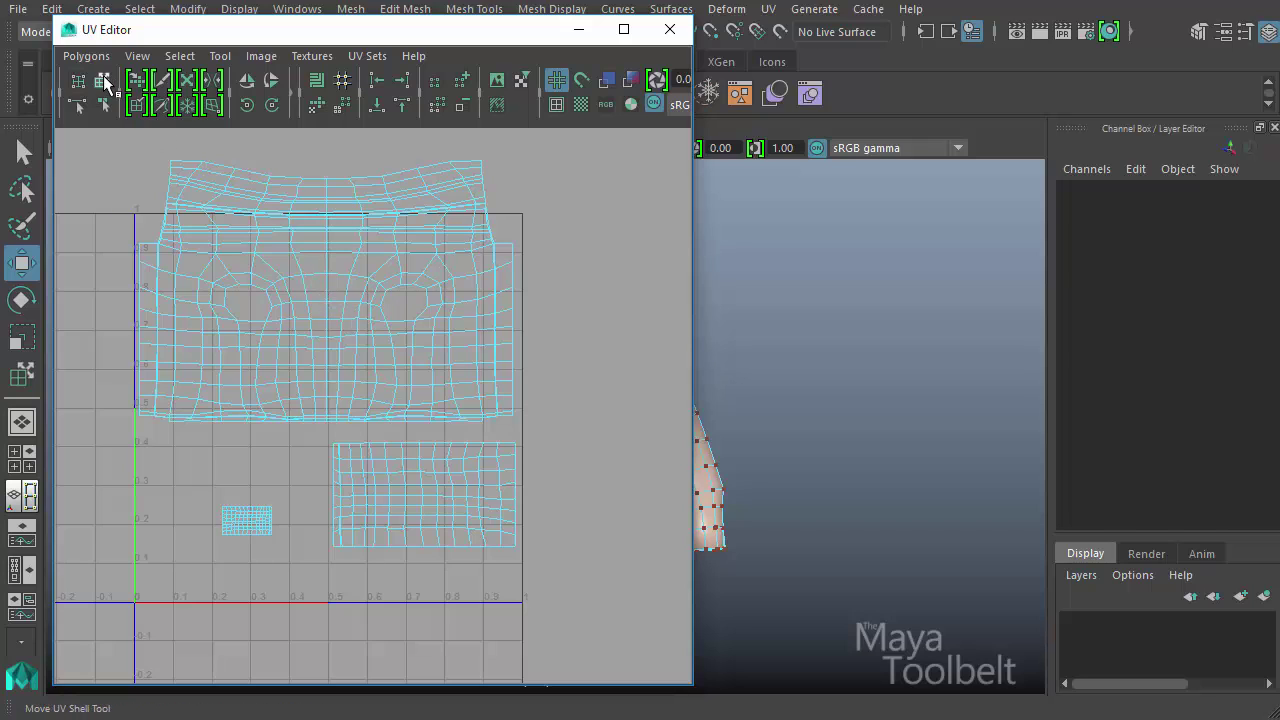
- Pick the body shell with the Move UV Shell Tool and shift it about 0.03 UV units to the right
{"action": "left_click", "coordinate": [104, 81]}
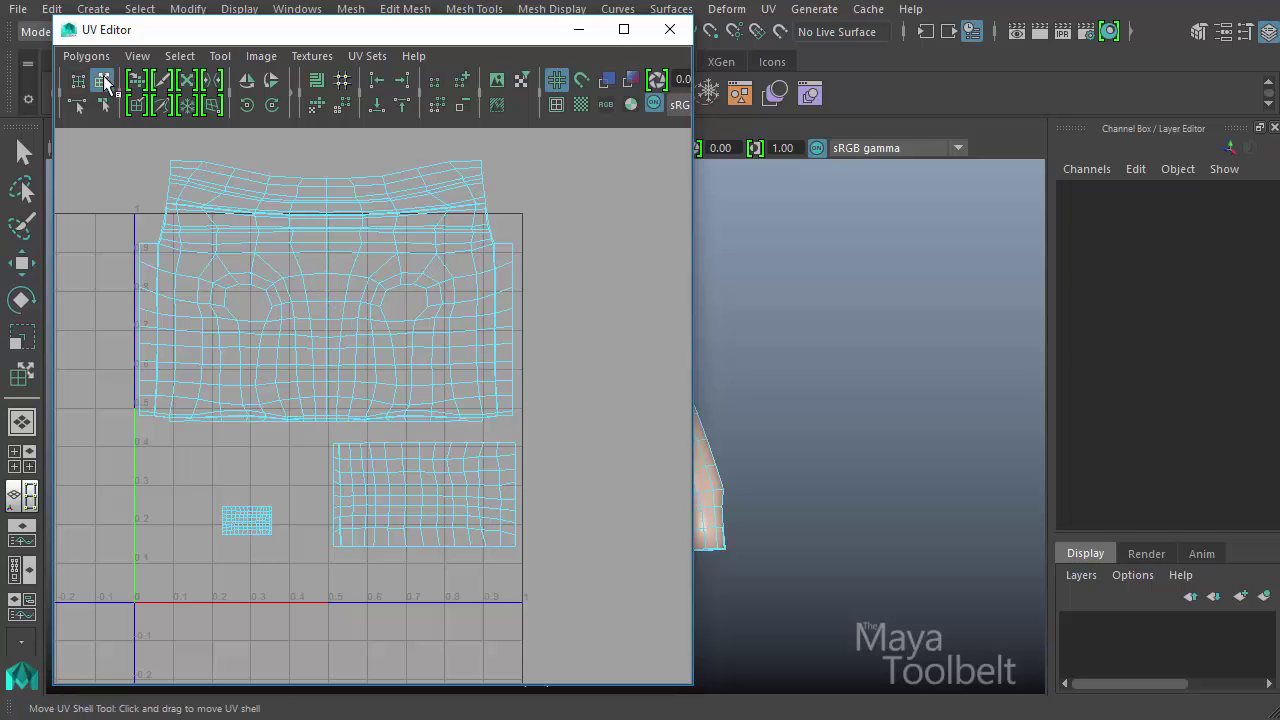
{"action": "left_click", "coordinate": [334, 288]}
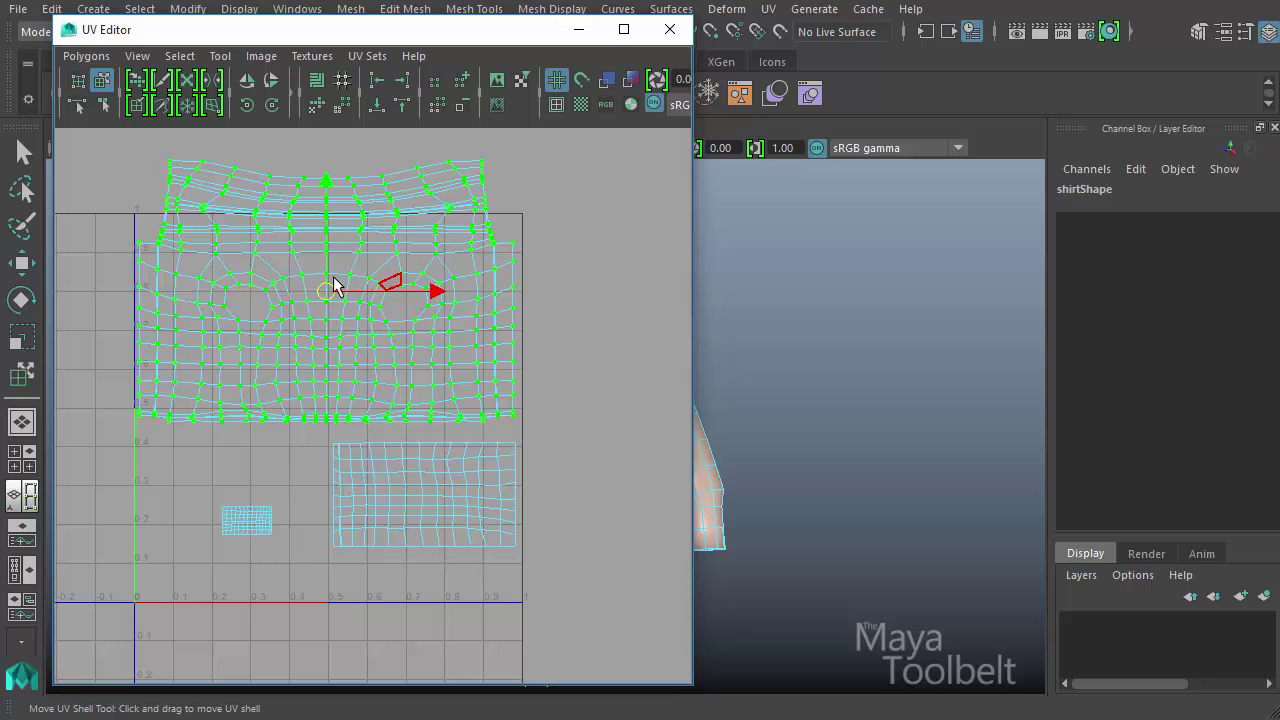
{"action": "mouse_move", "coordinate": [338, 290]}
{"action": "left_mouse_down"}
{"action": "mouse_move", "coordinate": [366, 234]}
{"action": "mouse_move", "coordinate": [323, 323]}
{"action": "mouse_move", "coordinate": [360, 380]}
{"action": "mouse_move", "coordinate": [334, 334]}
{"action": "mouse_move", "coordinate": [326, 260]}
{"action": "mouse_move", "coordinate": [338, 290]}
{"action": "left_mouse_up"}
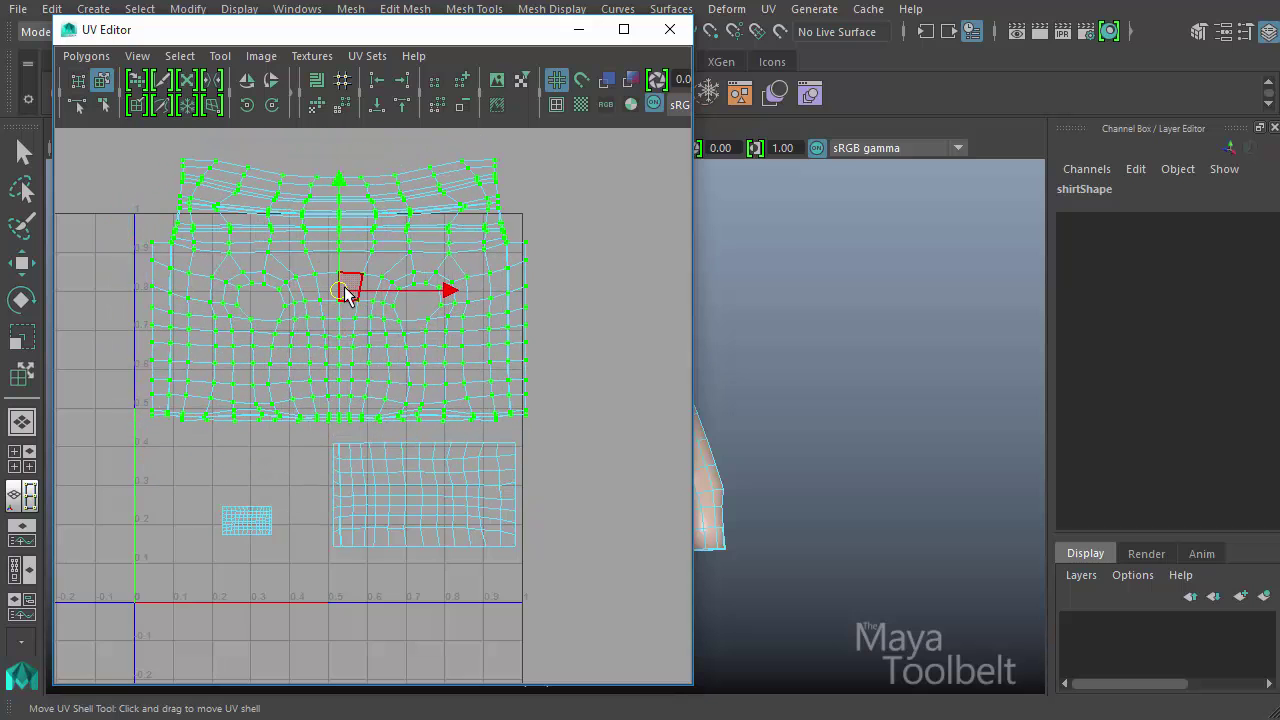